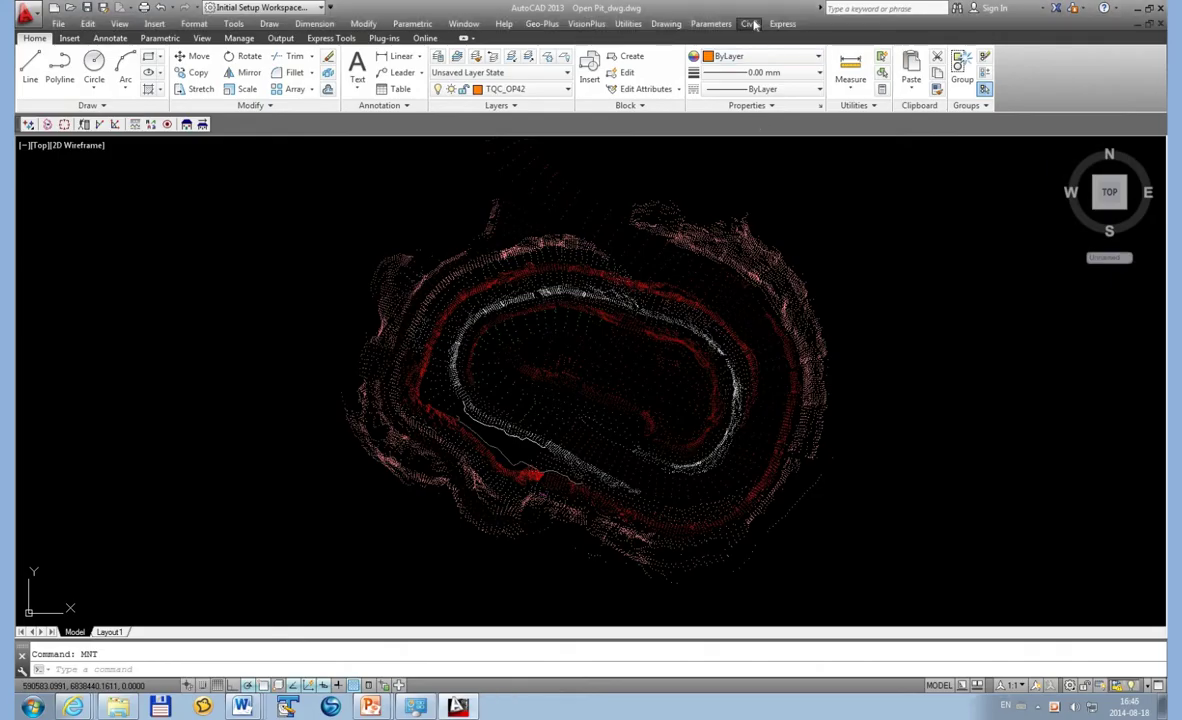
- Open the Civil menu over the Open Pit point-cloud drawing
left_click(749, 23)
- Start the civil project and add a new surface, Surface_1
left_click(768, 40)
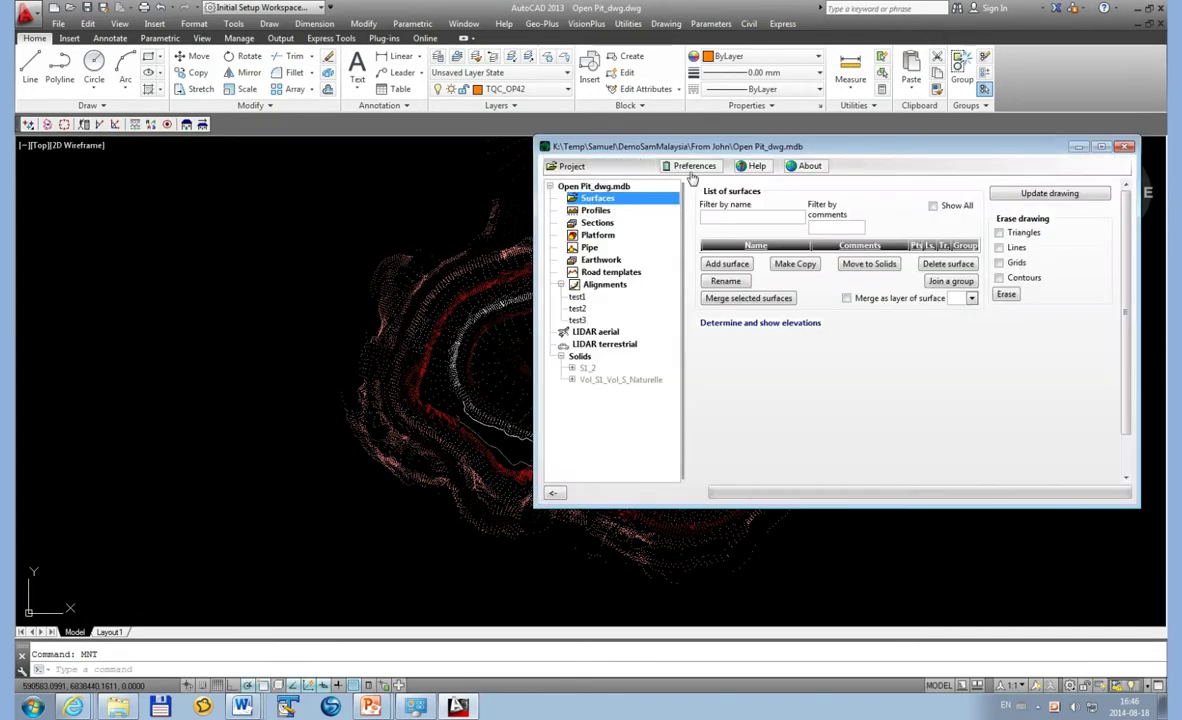
left_click(731, 265)
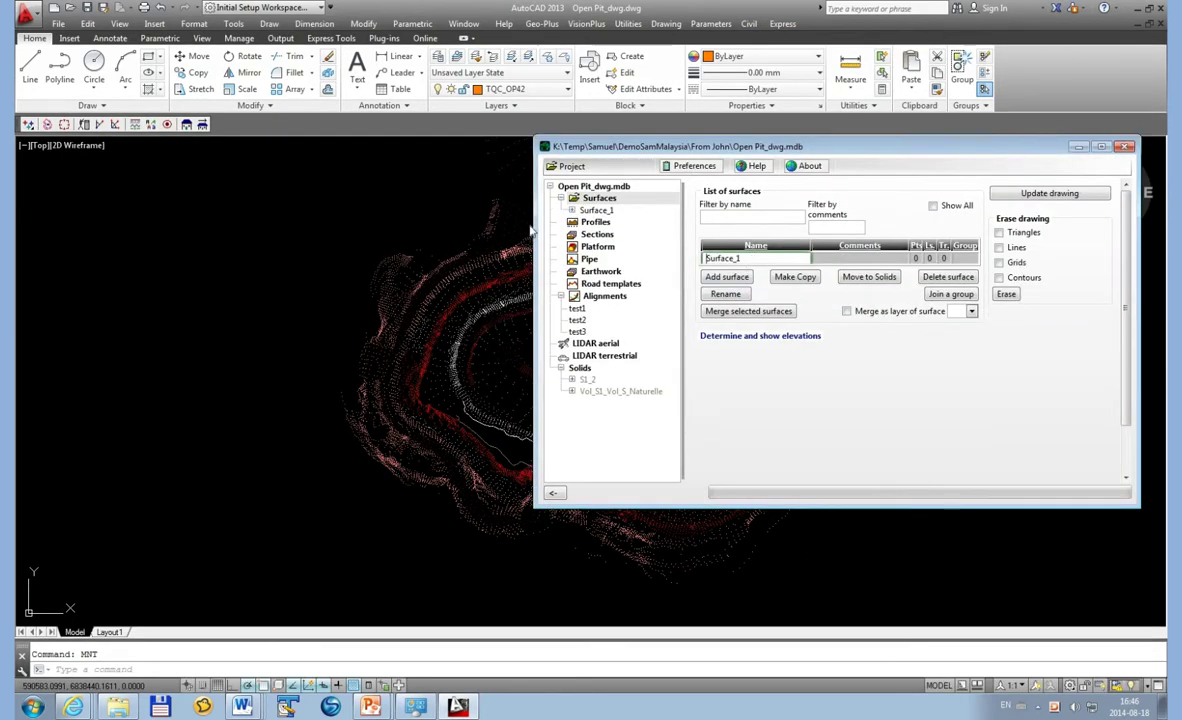
left_click(598, 210)
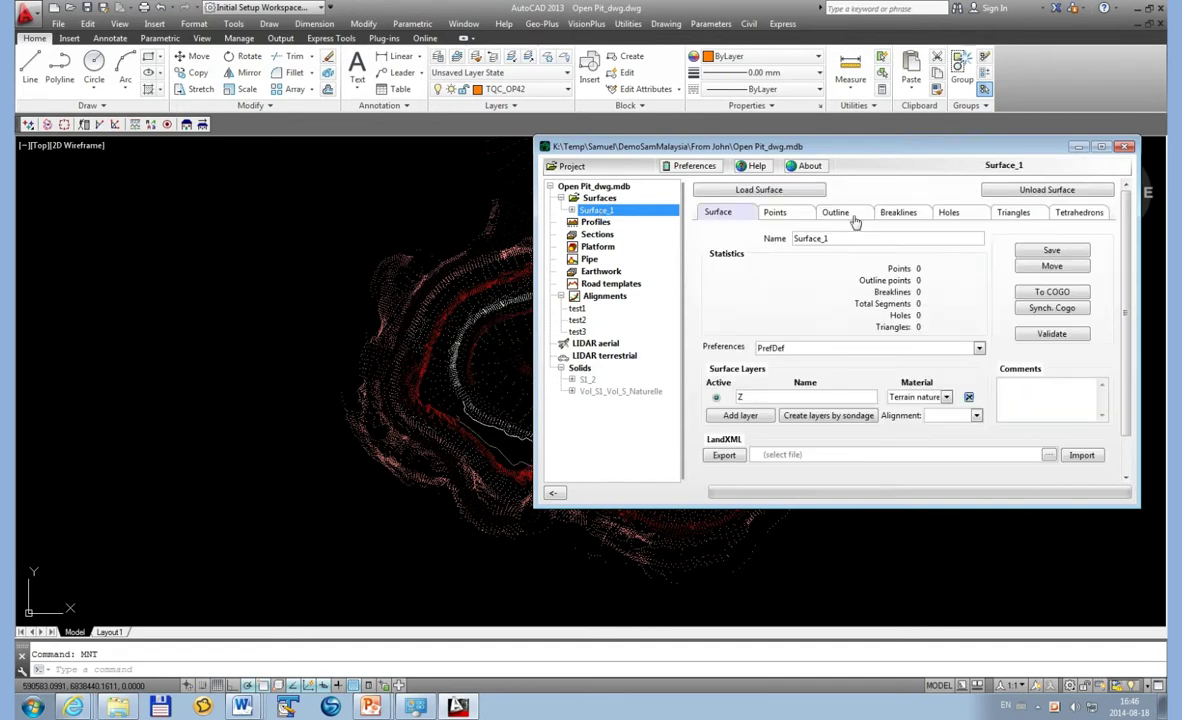
- Add all 22501 survey points to Surface_1 by windowing the whole point cloud
left_click(778, 214)
right_click(792, 285)
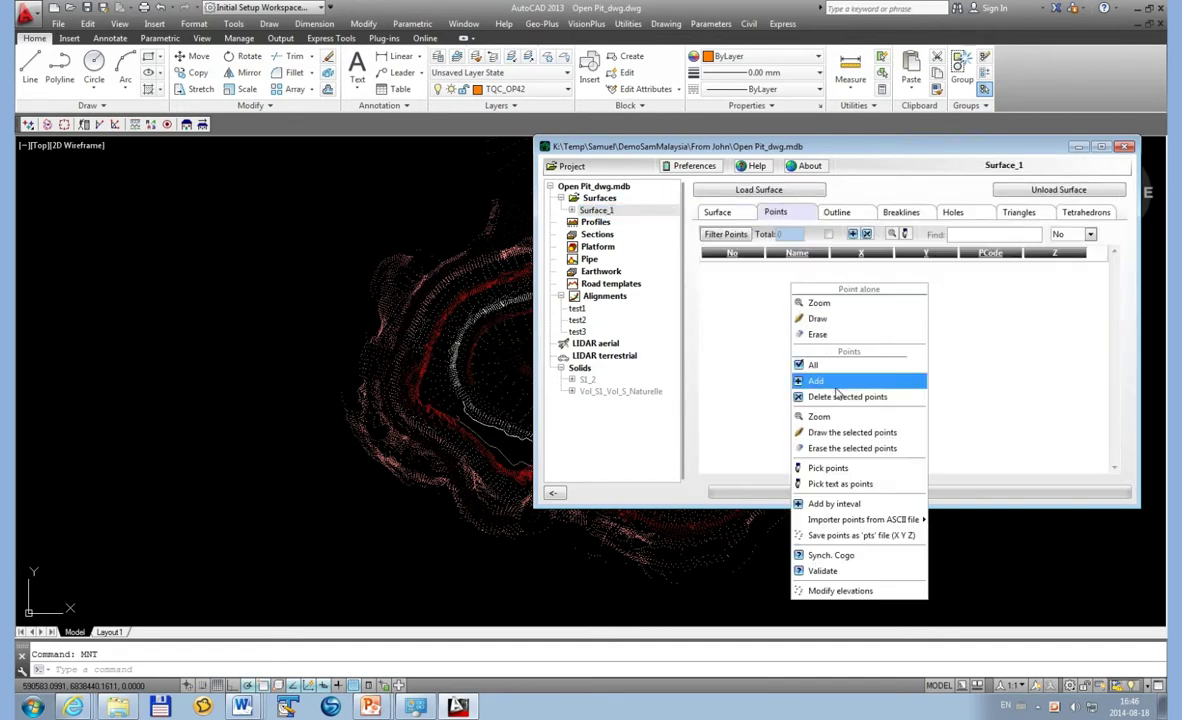
left_click(848, 467)
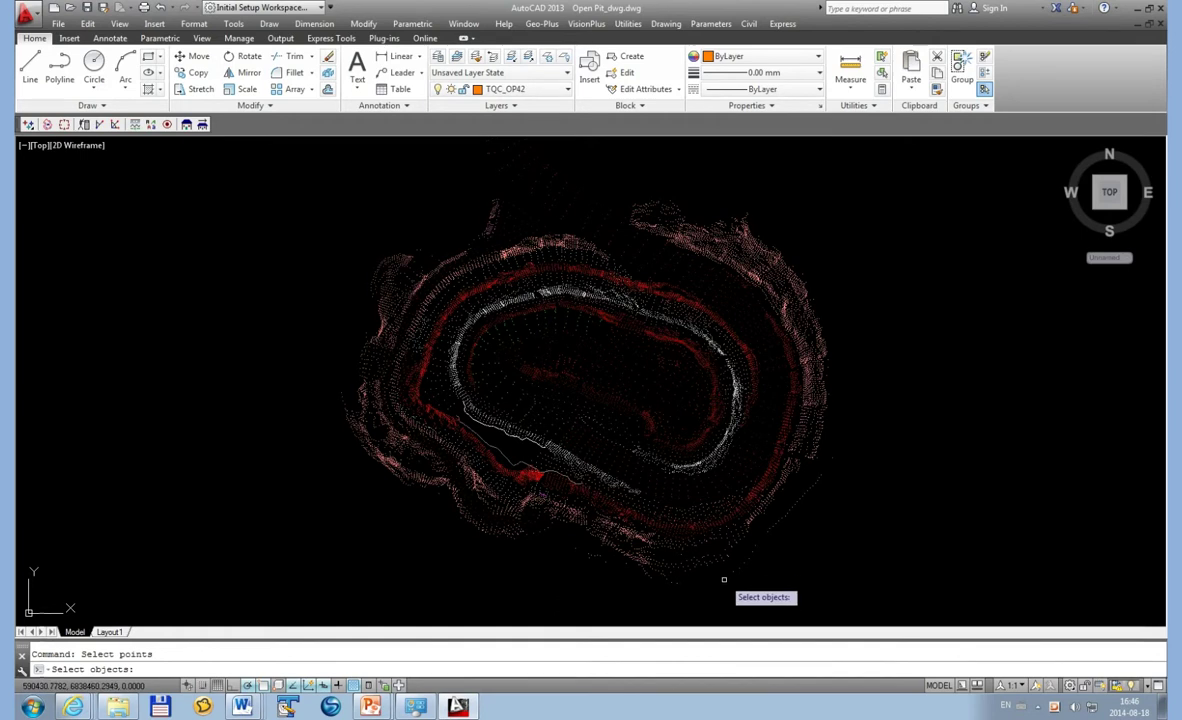
scroll(860, 592, "down", 2)
left_click(860, 592)
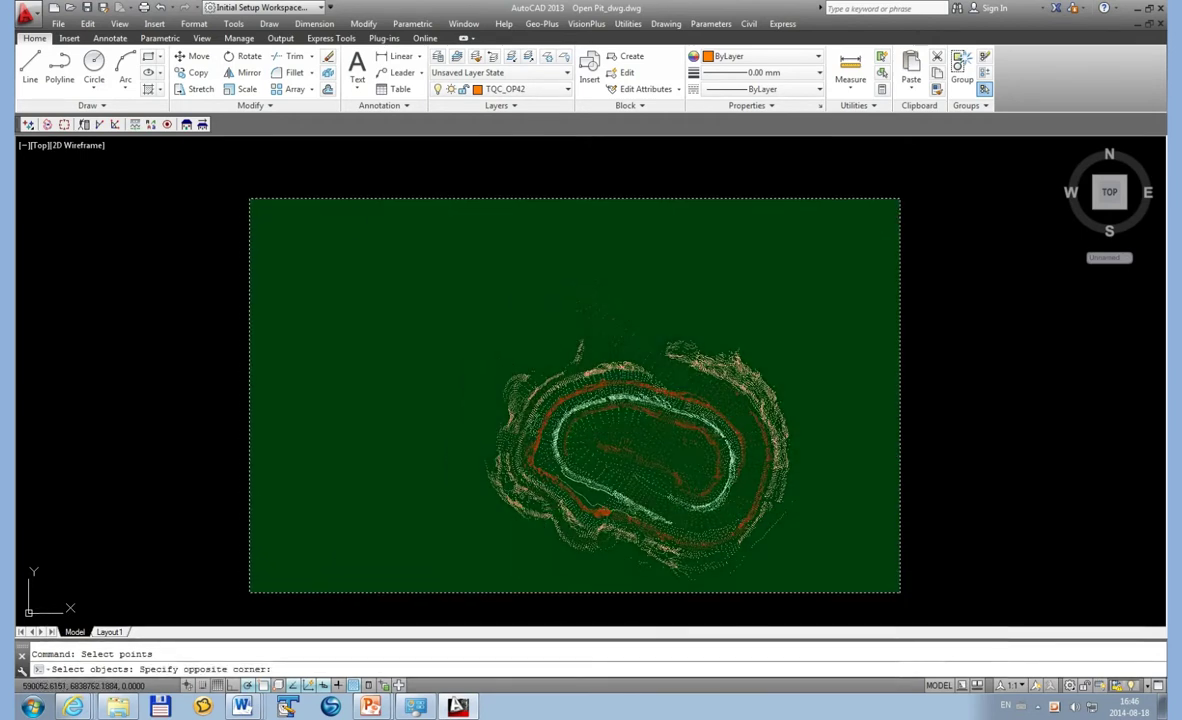
left_click(249, 198)
key("Return")
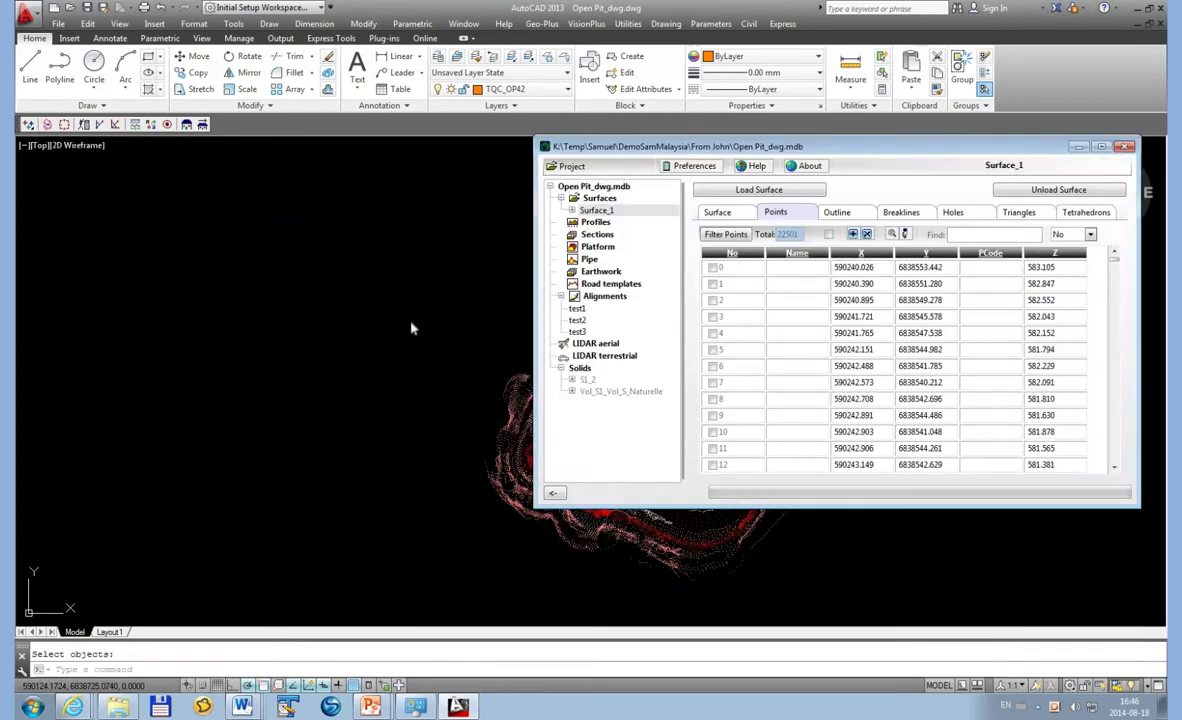
- Add Surface_1's first breakline from the lower pit-wall polyline
left_click(903, 213)
right_click(904, 349)
left_click(1003, 252)
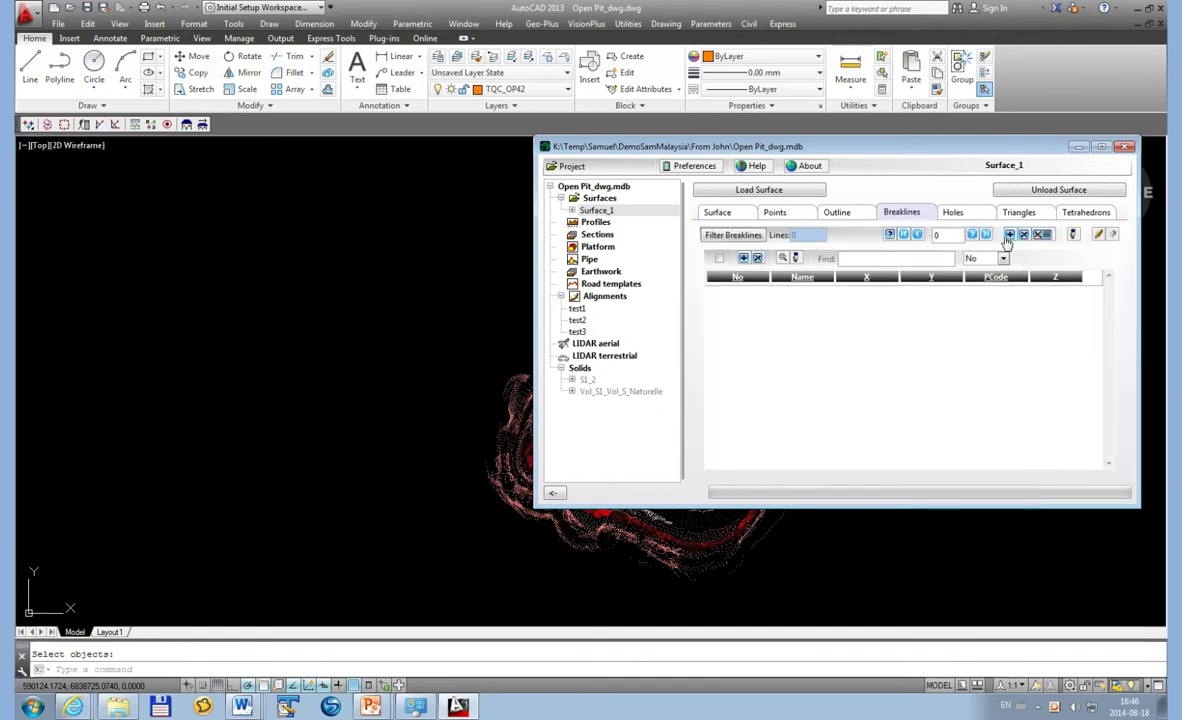
right_click(815, 385)
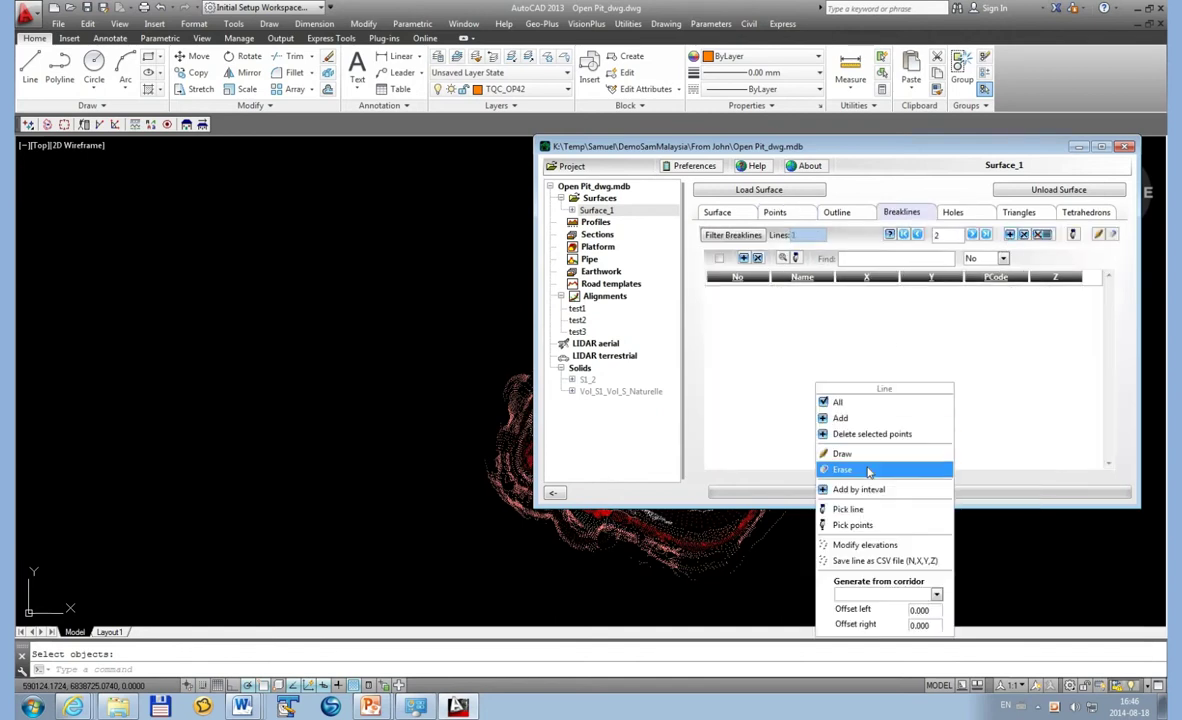
left_click(848, 509)
scroll(615, 515, "up", 3)
scroll(600, 515, "up", 3)
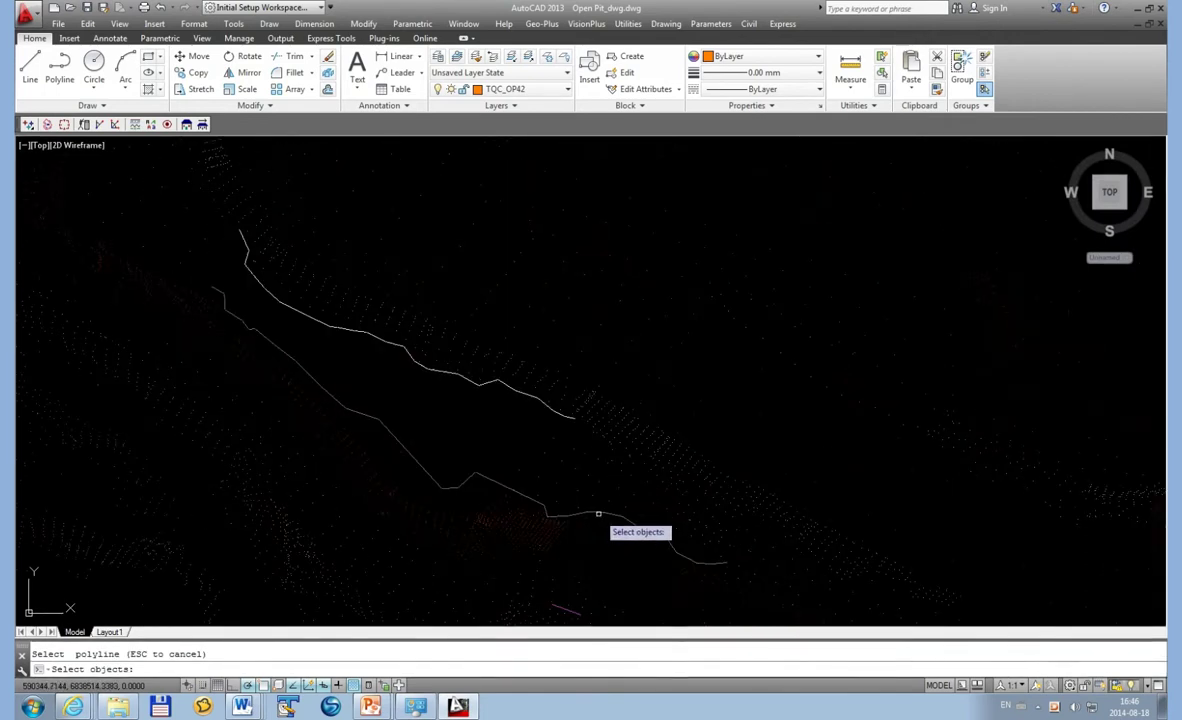
left_click(599, 512)
key("Return")
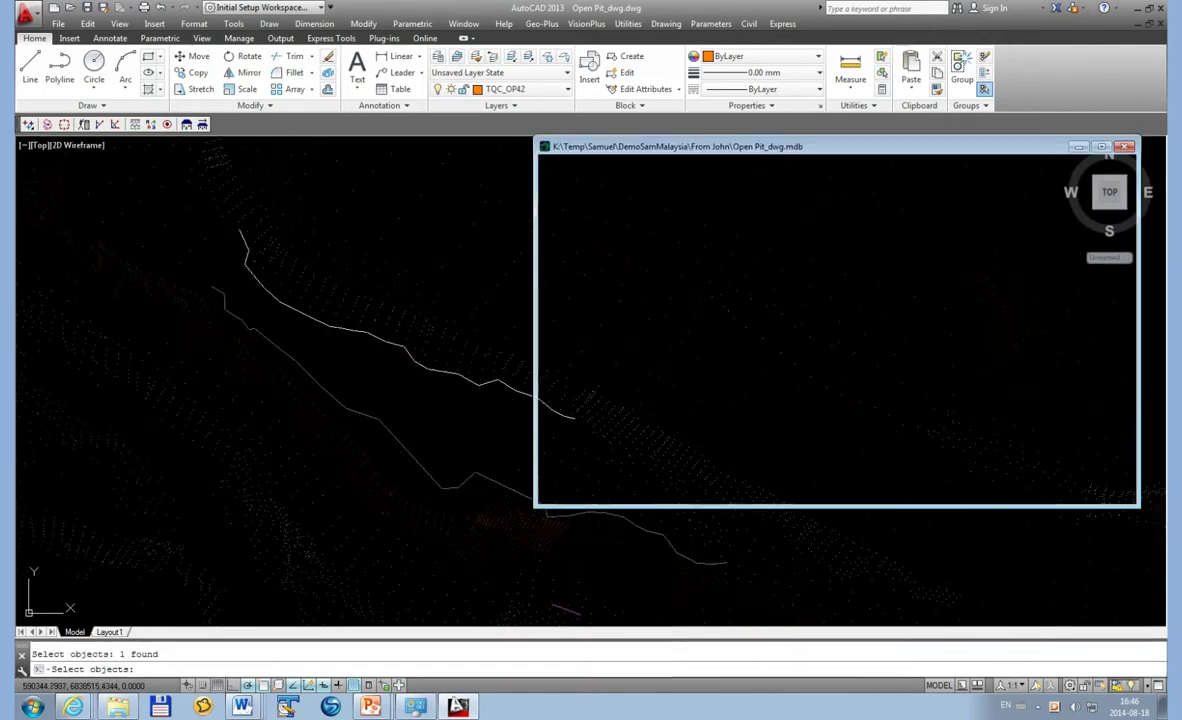
- Add second and third breaklines from the middle and upper pit-wall polylines
left_click(1010, 234)
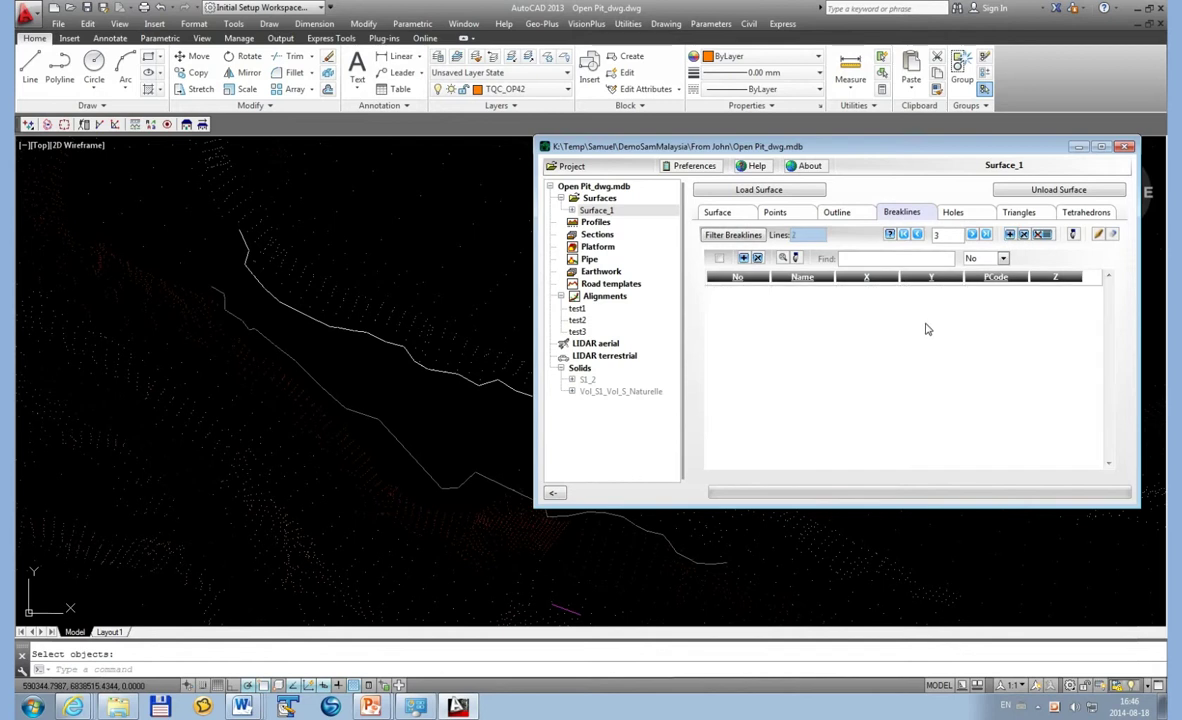
right_click(853, 300)
left_click(950, 428)
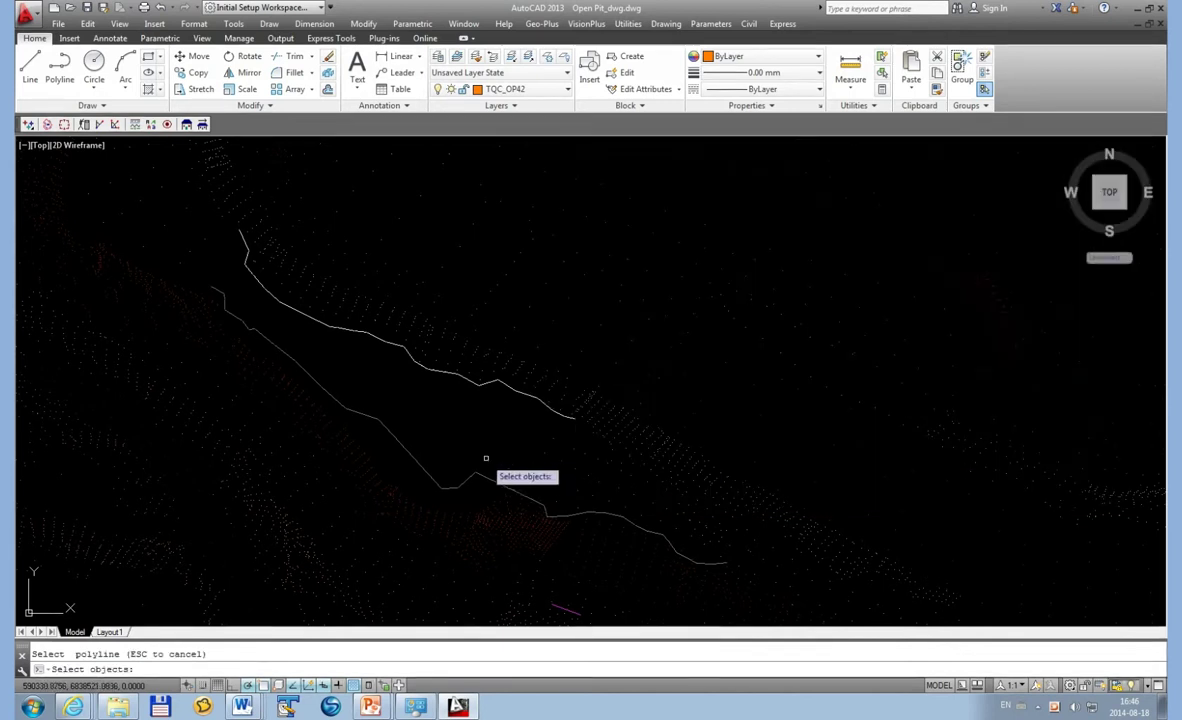
left_click(407, 452)
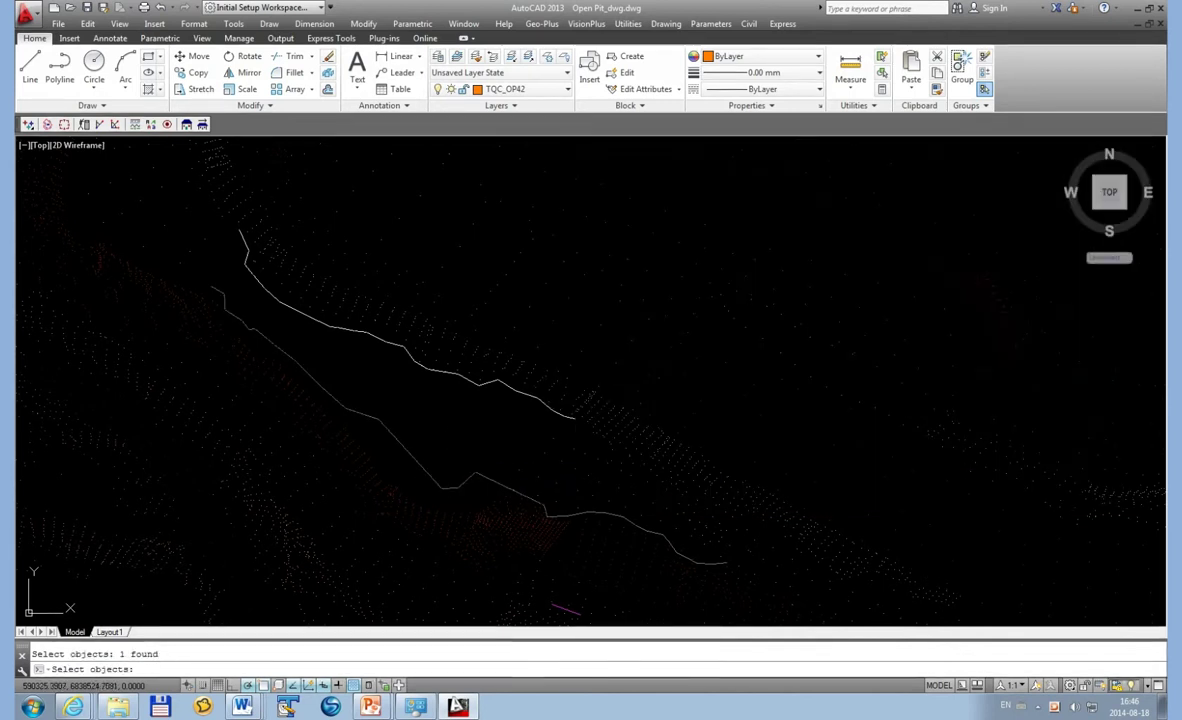
key("Return")
left_click(1011, 235)
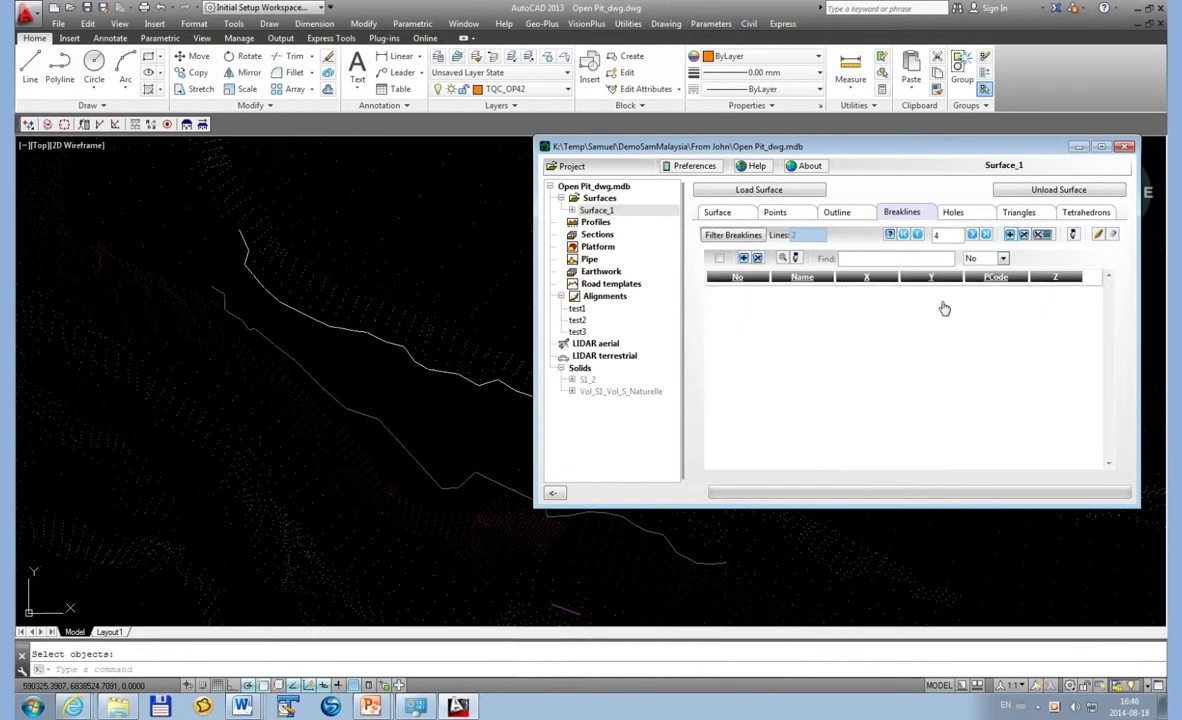
right_click(856, 288)
left_click(880, 404)
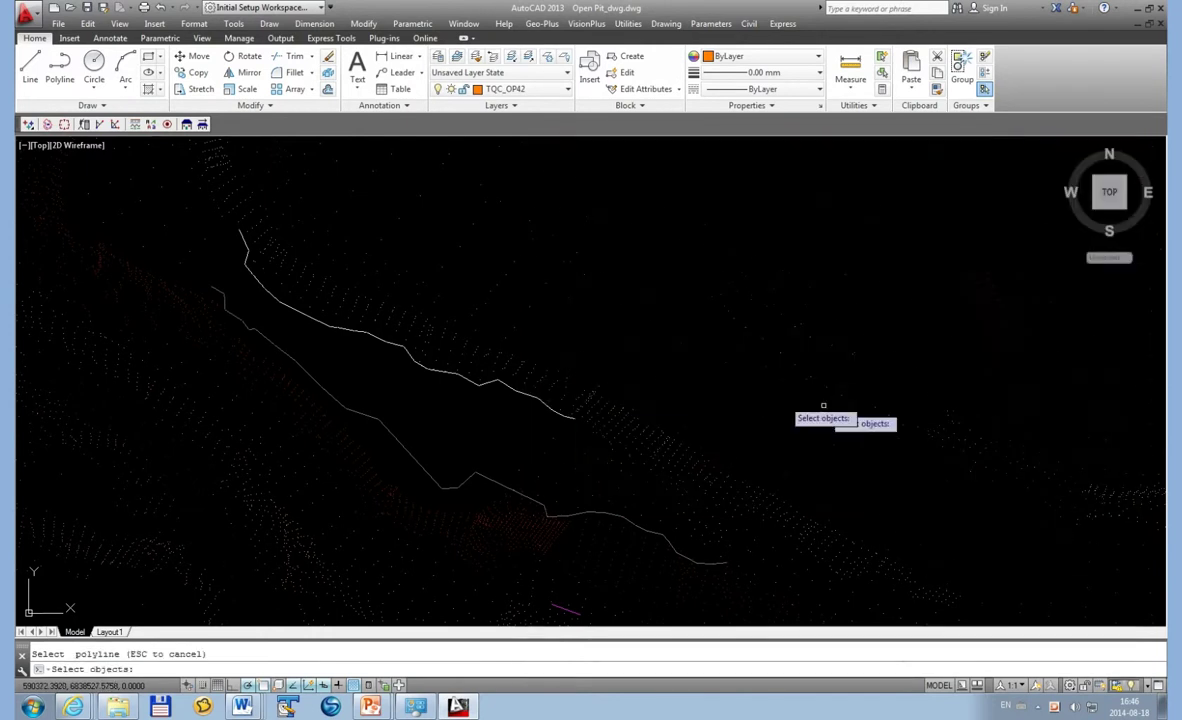
left_click(514, 387)
key("Return")
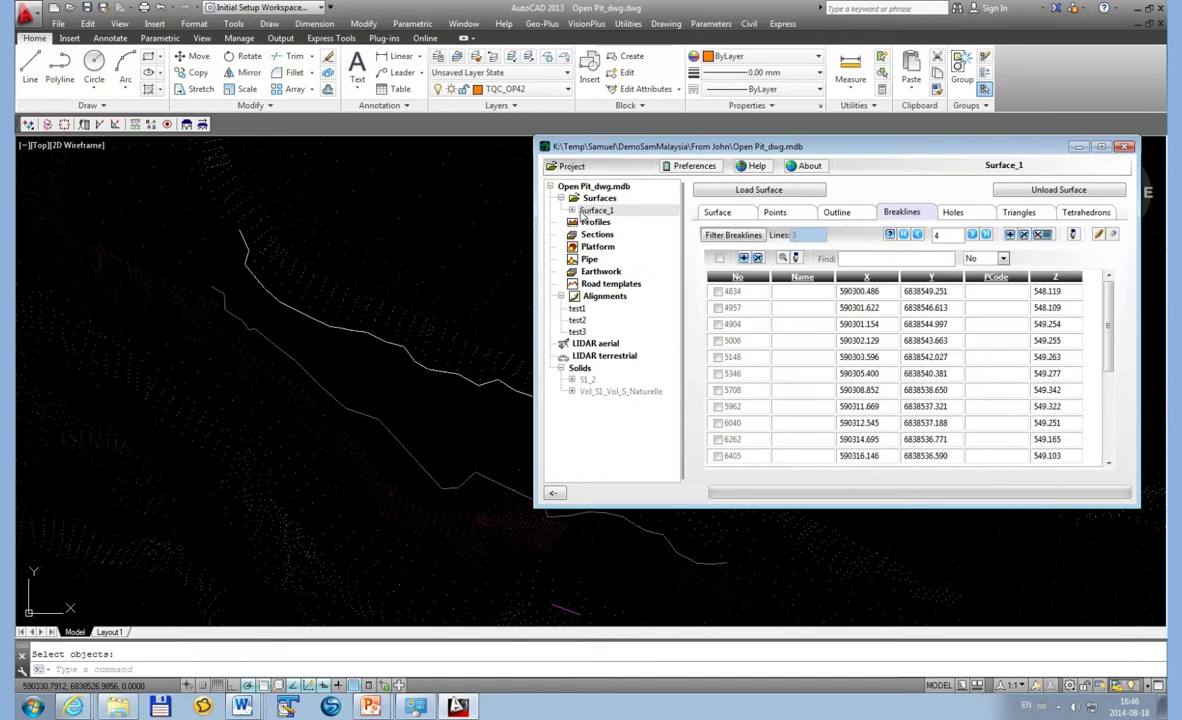
- Validate Surface_1 and acknowledge the surface-is-valid message
left_click(716, 212)
left_click(1075, 334)
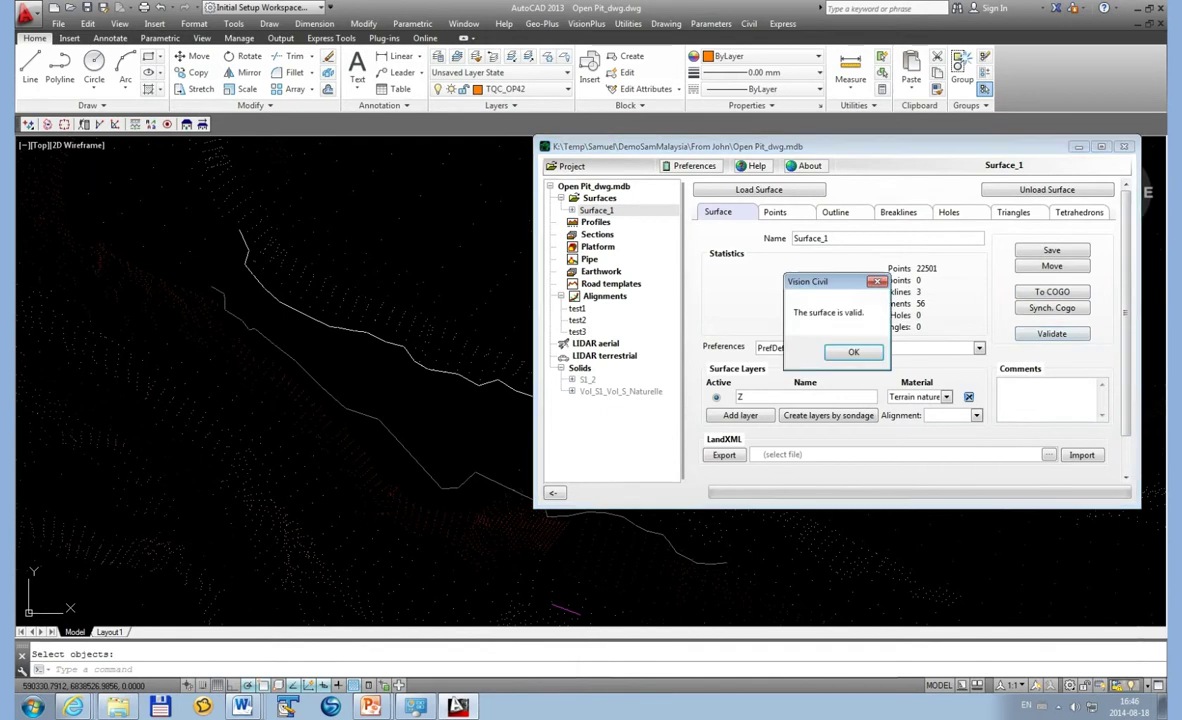
left_click(788, 326)
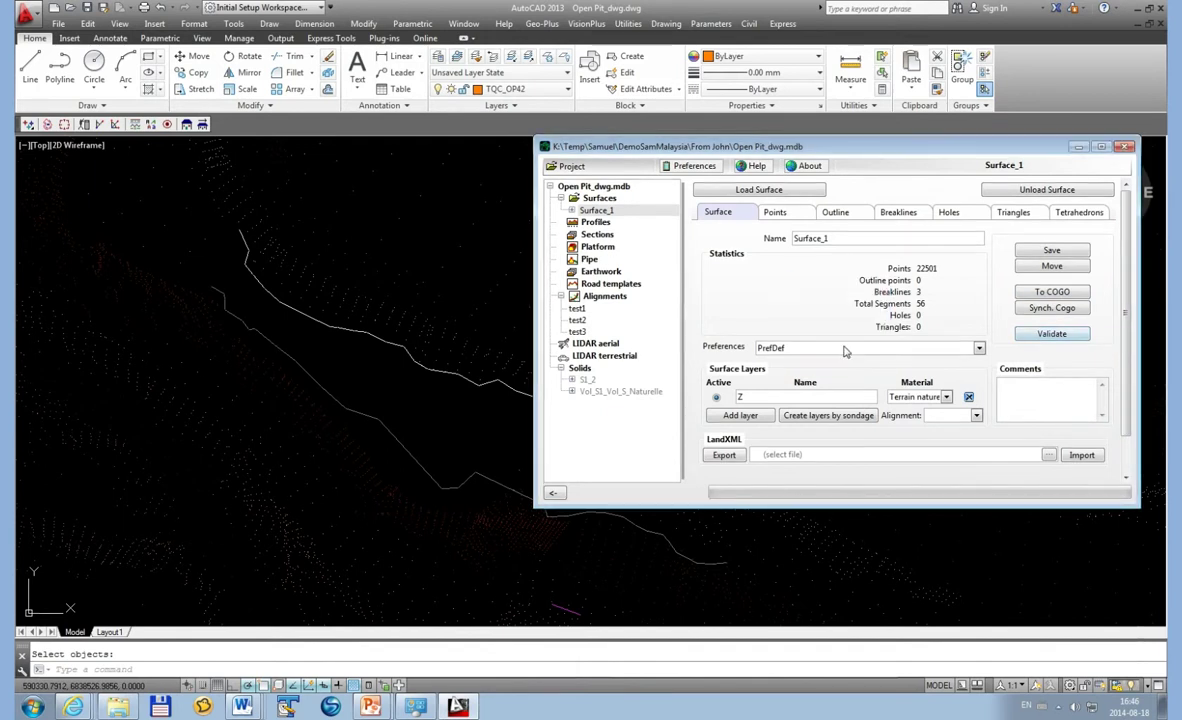
- Triangulate Surface_1 from its points and breaklines
left_click(572, 212)
left_click(605, 222)
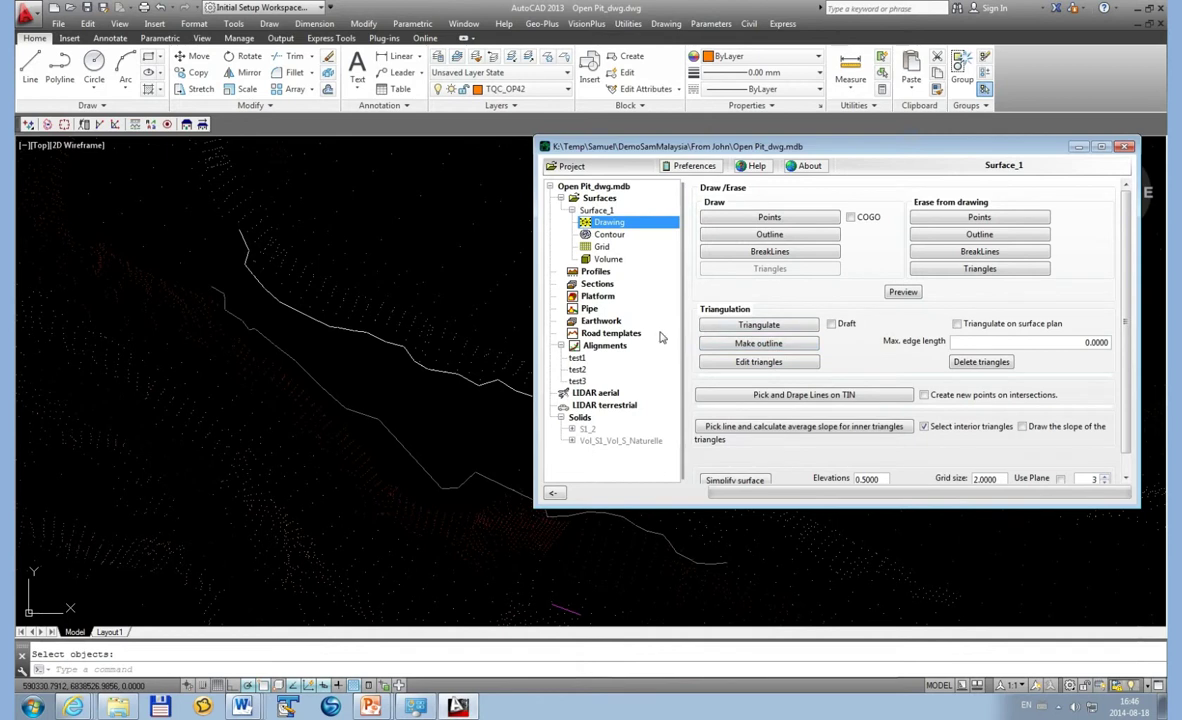
scroll(366, 249, "down", 2)
scroll(366, 249, "down", 2)
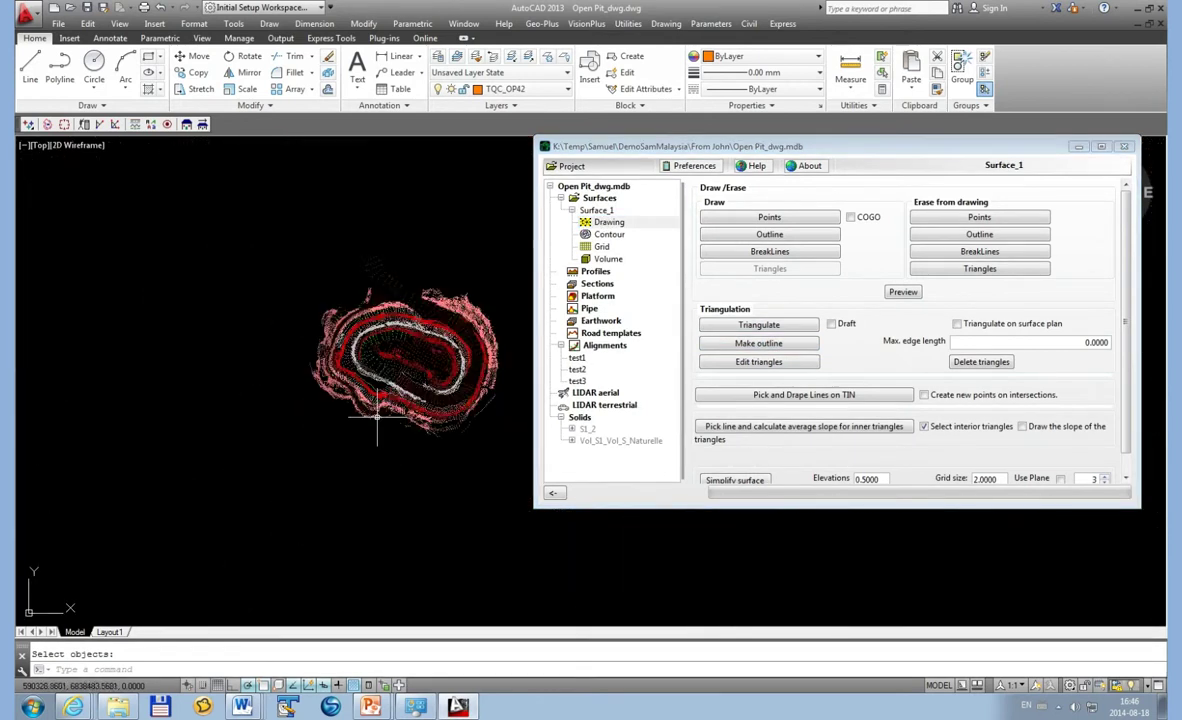
scroll(463, 377, "up", 1)
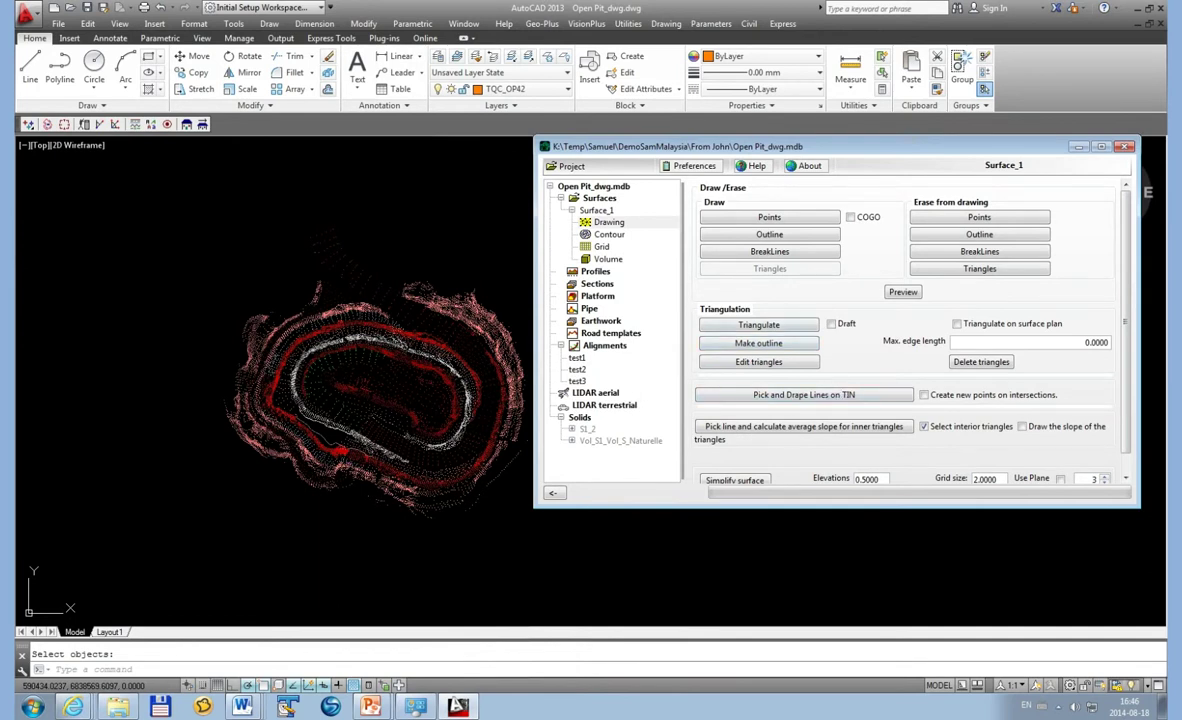
left_click(787, 328)
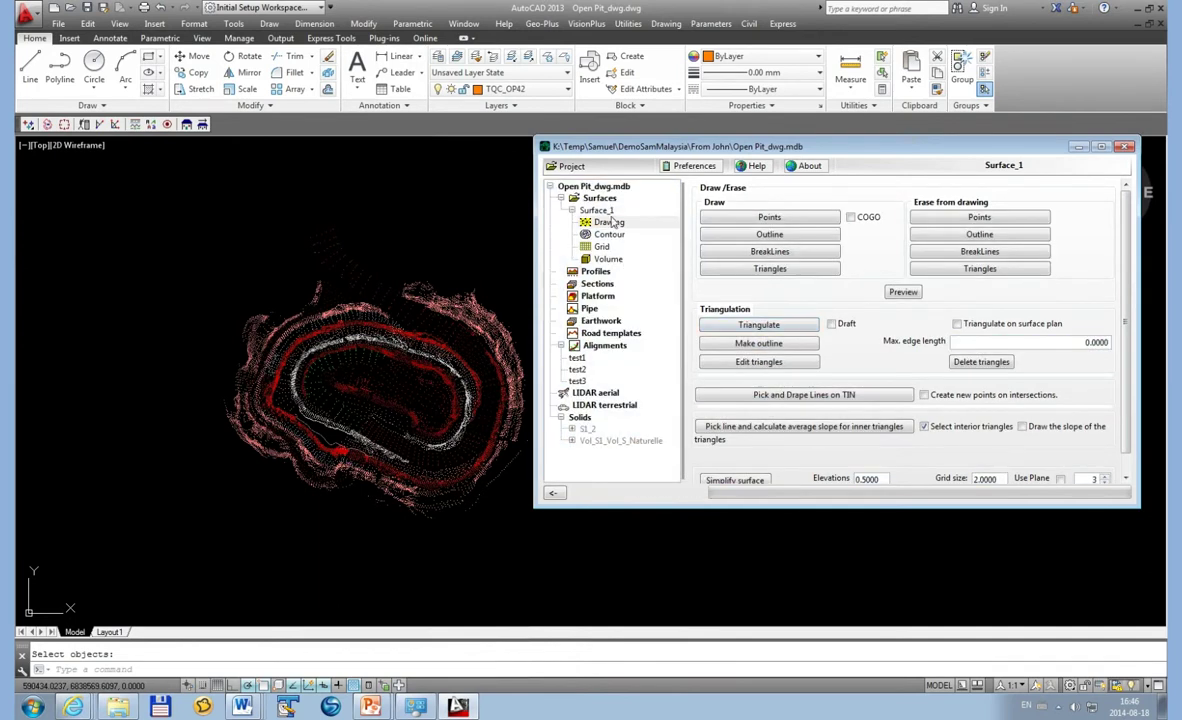
- Turn on Color by Scale means for Surface_1's elevation colouring
left_click(598, 211)
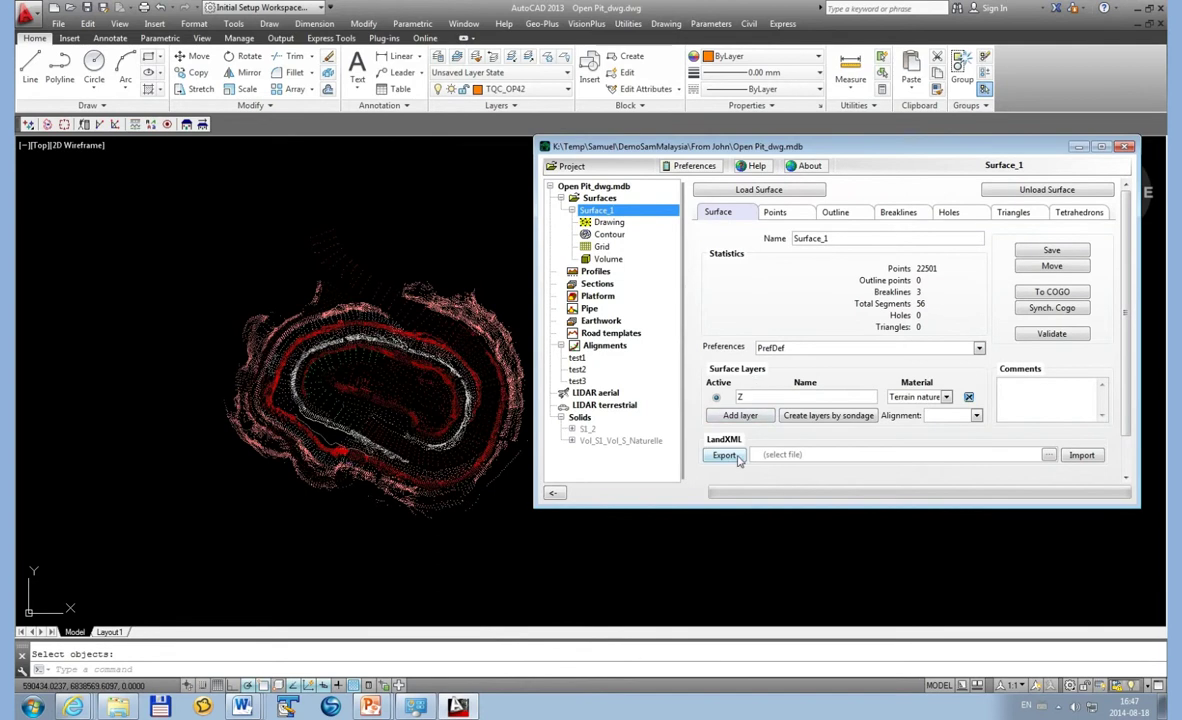
scroll(706, 428, "down", 1)
scroll(704, 468, "down", 1)
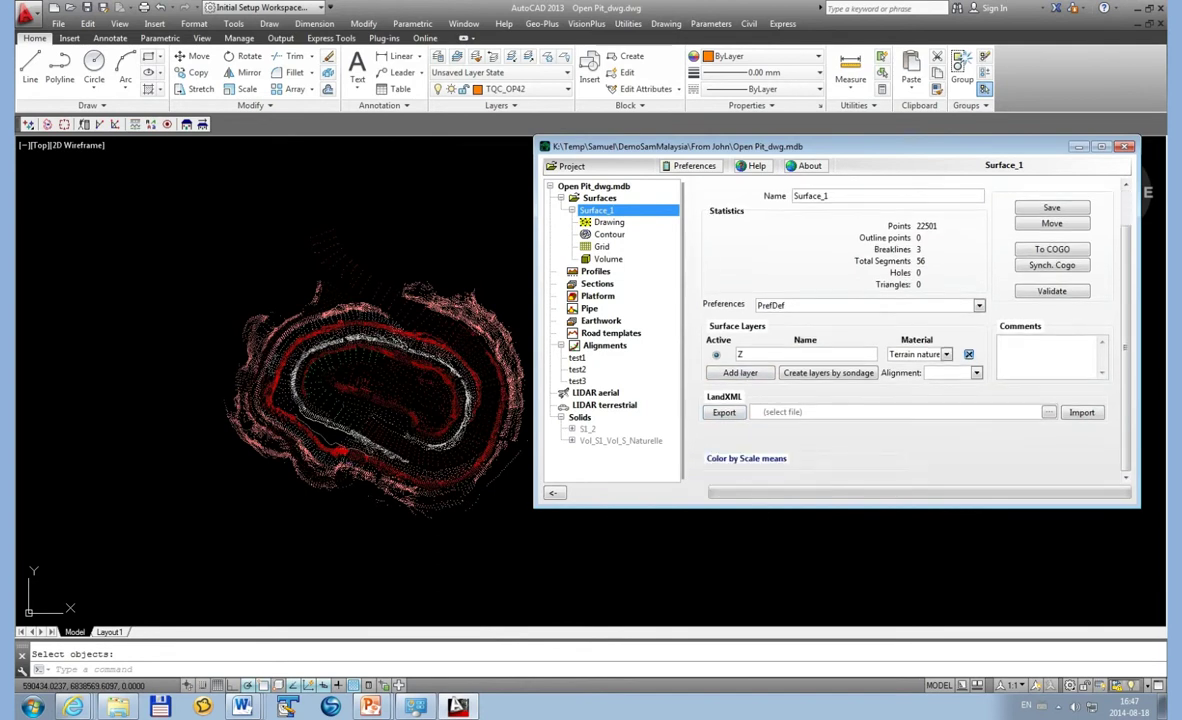
left_click(748, 459)
scroll(744, 455, "down", 4)
scroll(740, 440, "down", 1)
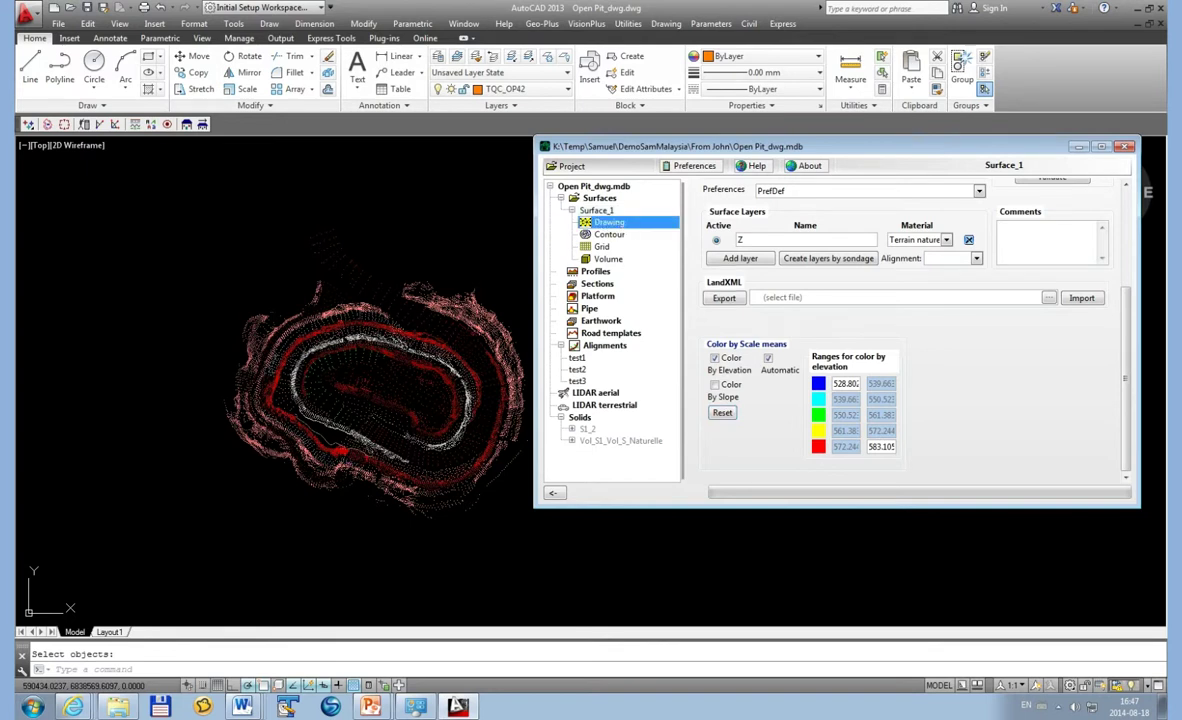
left_click(580, 220)
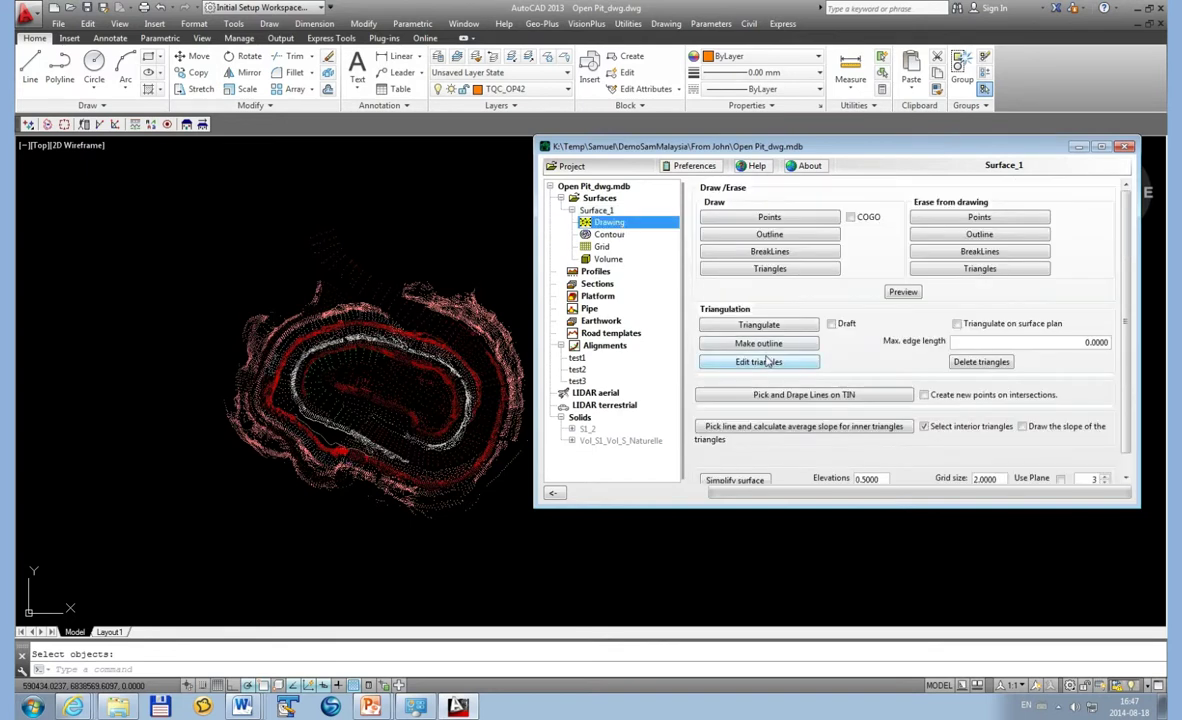
- Inspect Surface_1 in the 3D preview with a triangle wireframe overlay, rotating it
left_click(900, 291)
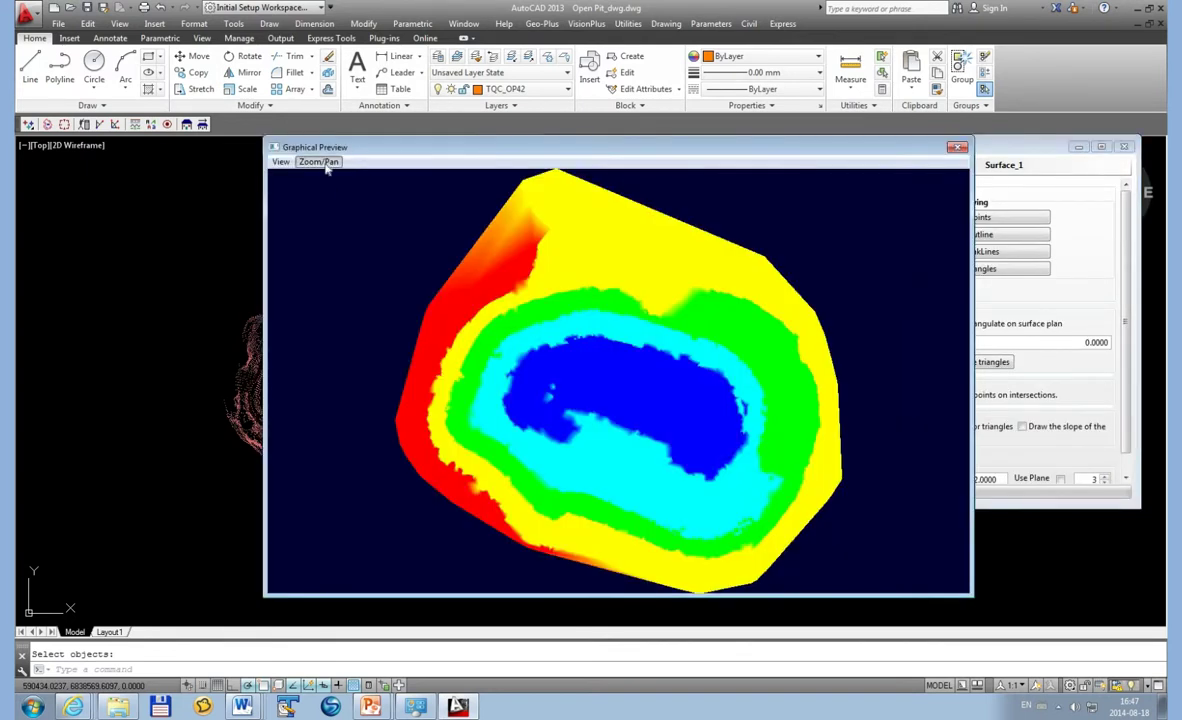
mouse_move(426, 241)
left_mouse_down()
mouse_move(805, 403)
mouse_move(866, 277)
mouse_move(830, 420)
left_mouse_up()
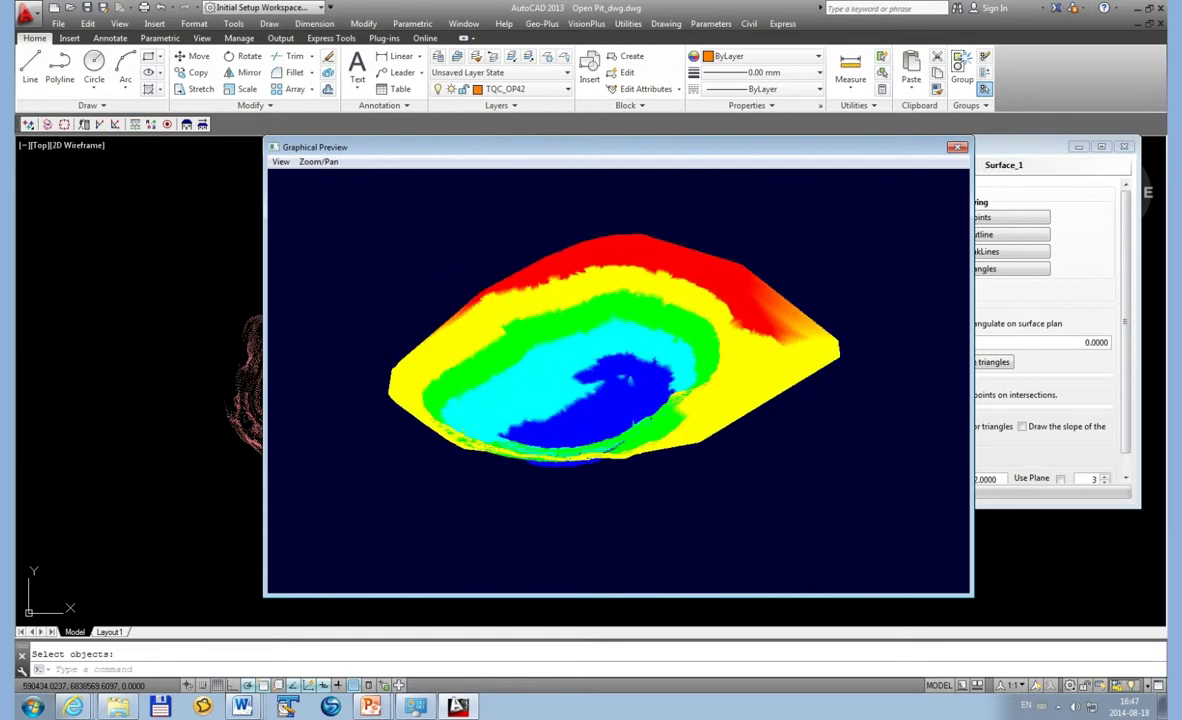
left_click(281, 161)
left_click(300, 172)
mouse_move(662, 377)
left_mouse_down()
mouse_move(552, 491)
mouse_move(509, 512)
mouse_move(330, 459)
mouse_move(260, 457)
left_mouse_up()
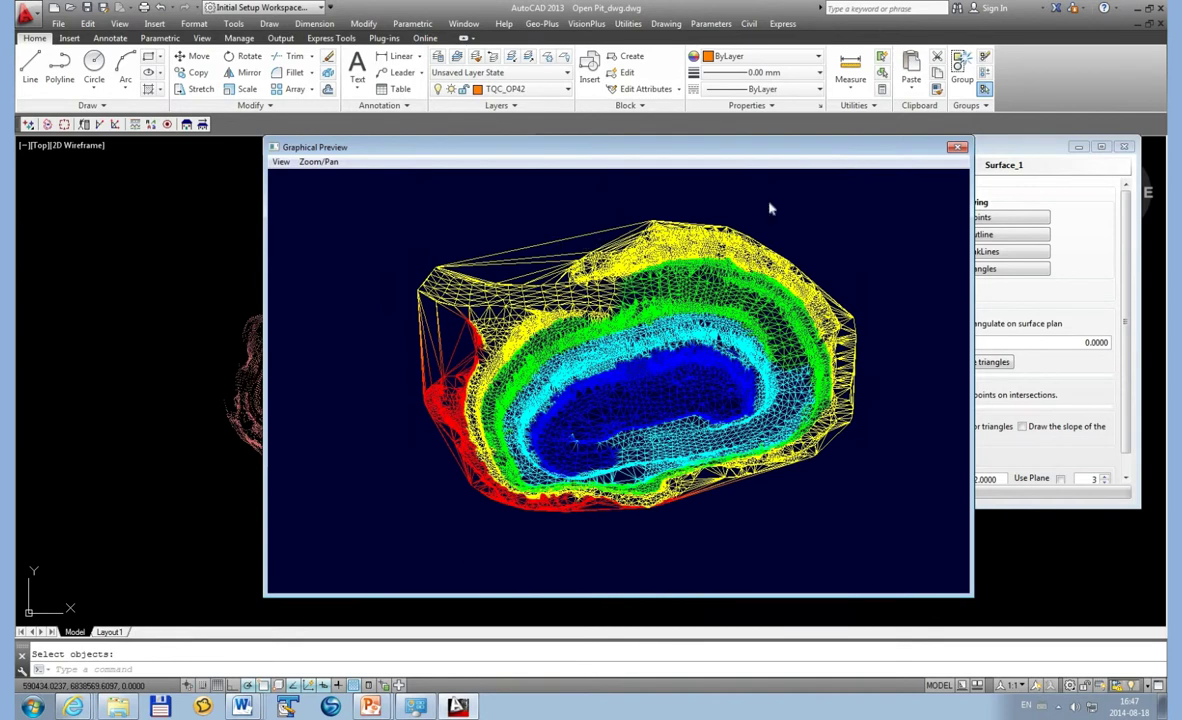
left_click(955, 148)
type("25")
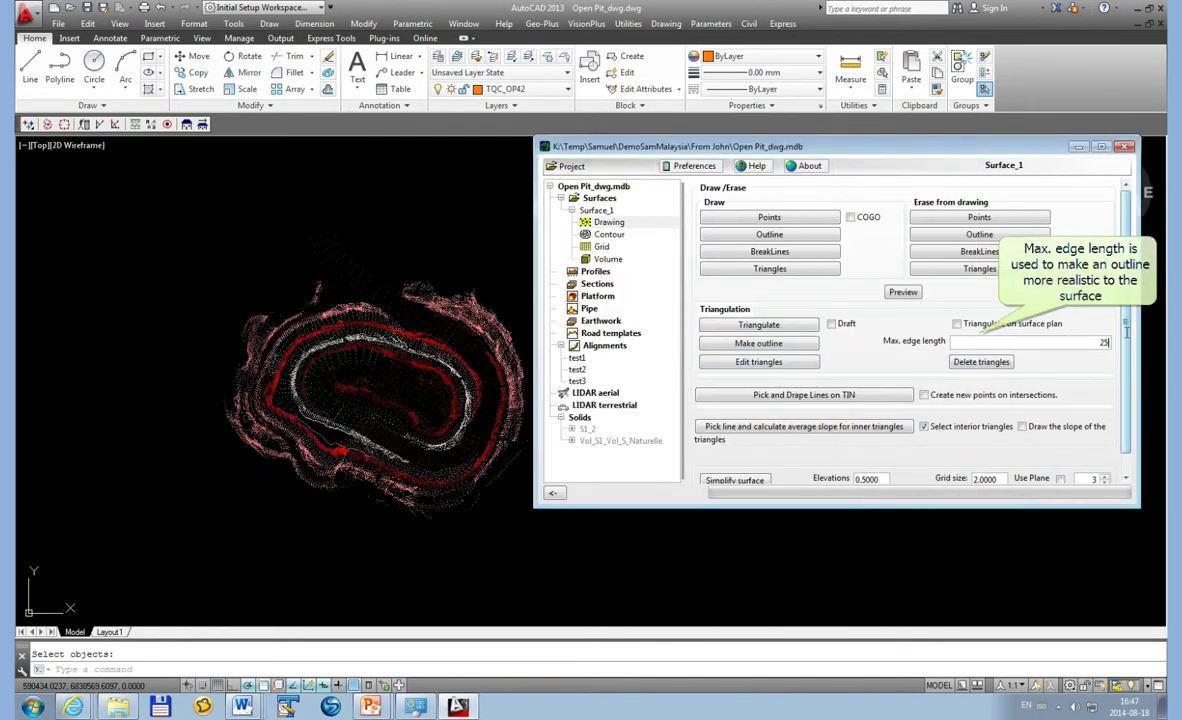
- Retriangulate Surface_1 with max edge length 25 and check the tighter outline in preview
left_click(818, 346)
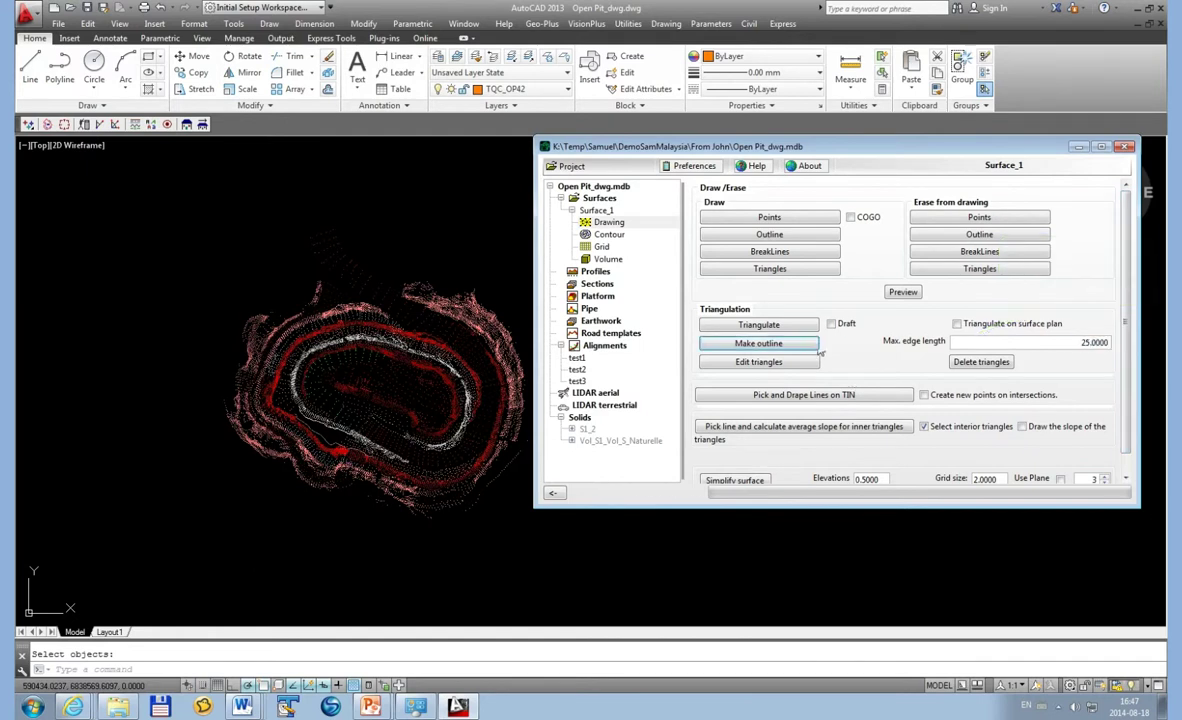
left_click(901, 292)
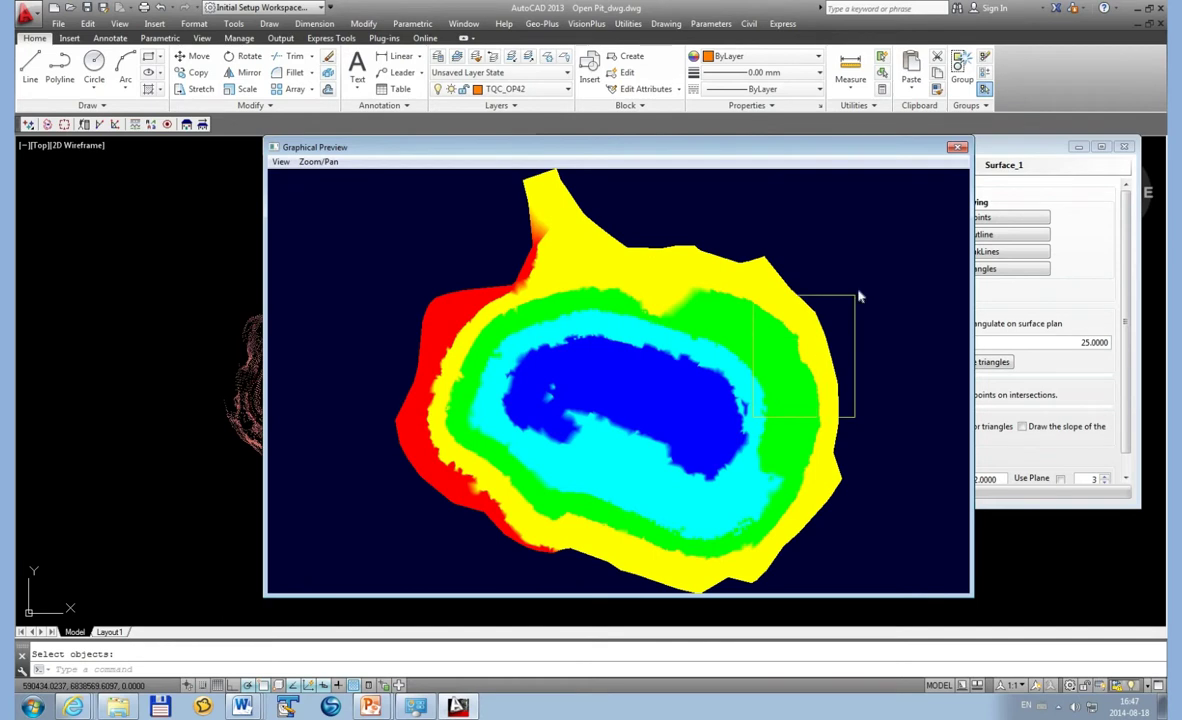
left_click_drag(800, 340, 929, 226)
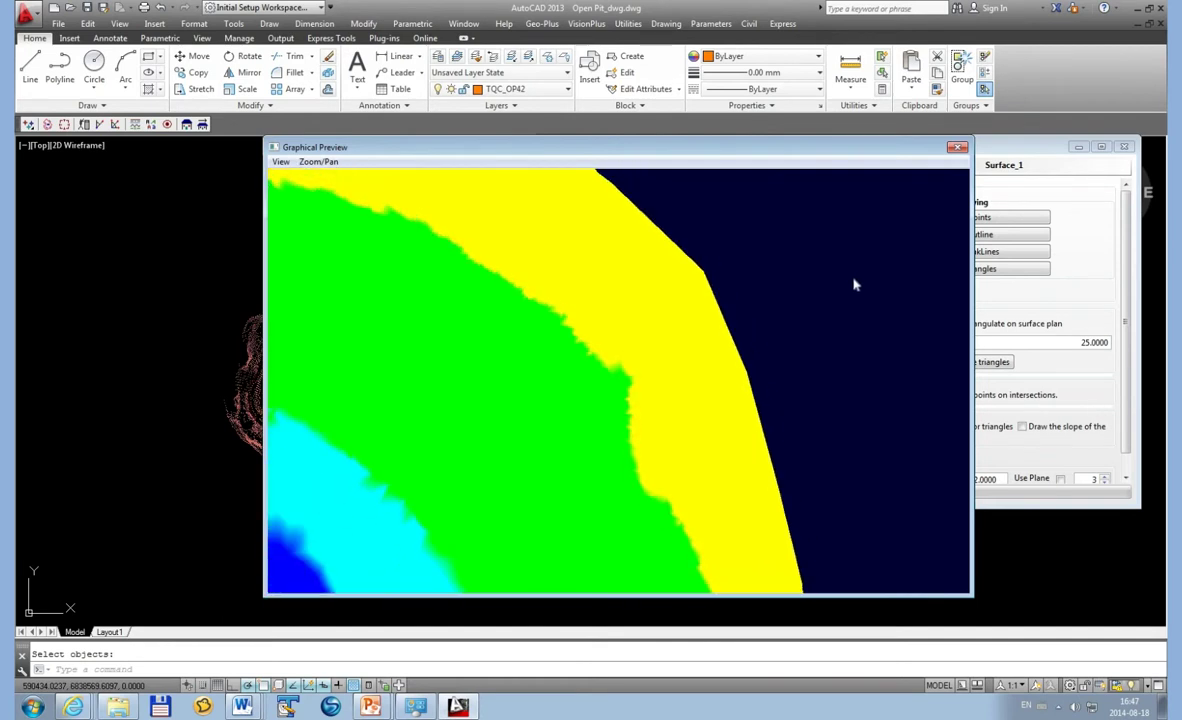
key("Escape")
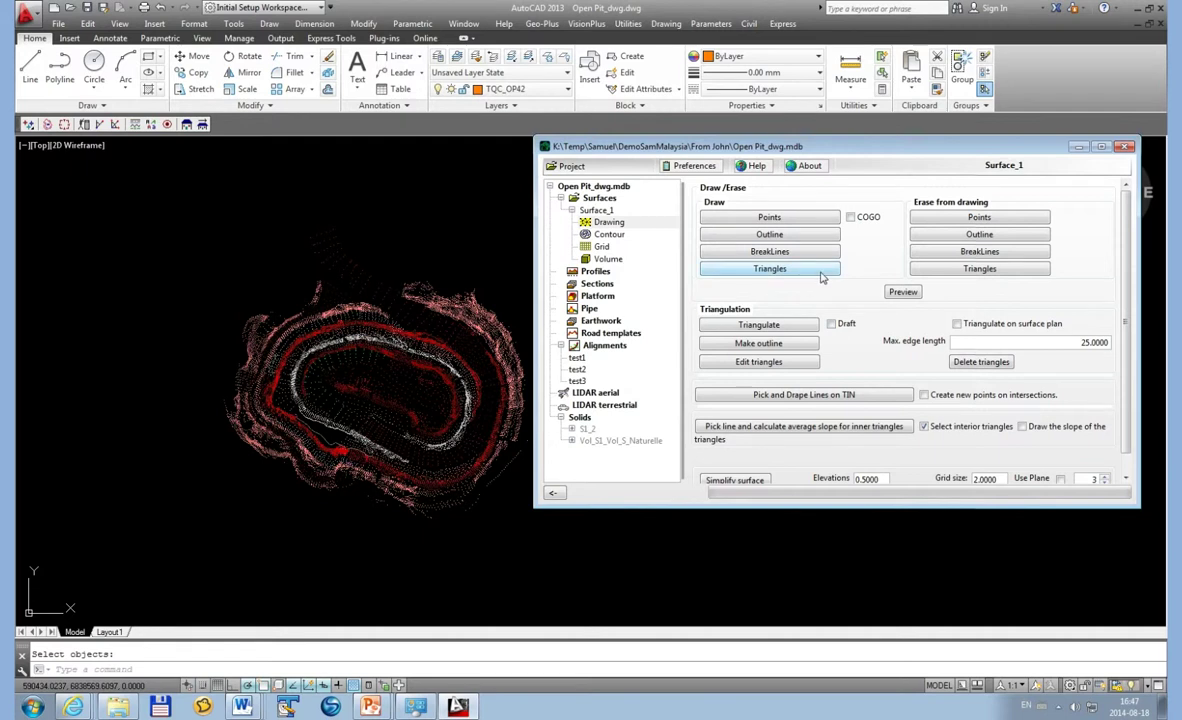
- Draw Surface_1's triangles into the drawing as an elevation-coloured mesh and zoom to inspect it
left_click(821, 278)
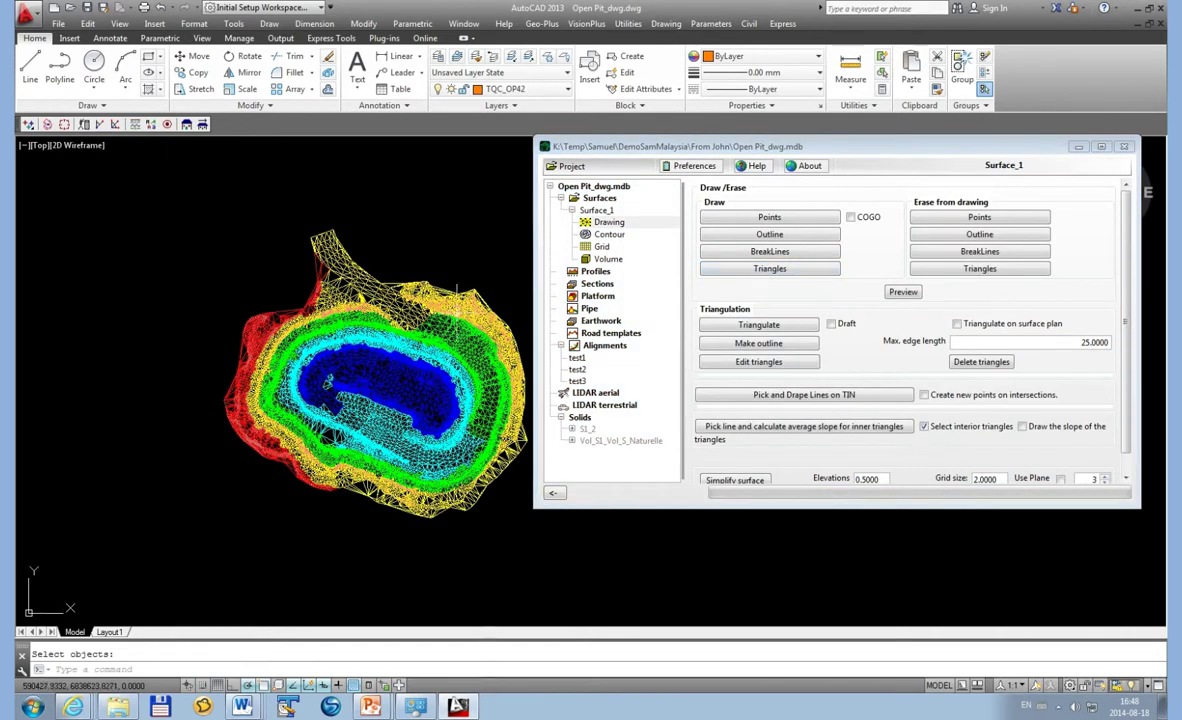
scroll(455, 290, "up", 3)
scroll(455, 290, "up", 2)
scroll(457, 250, "down", 2)
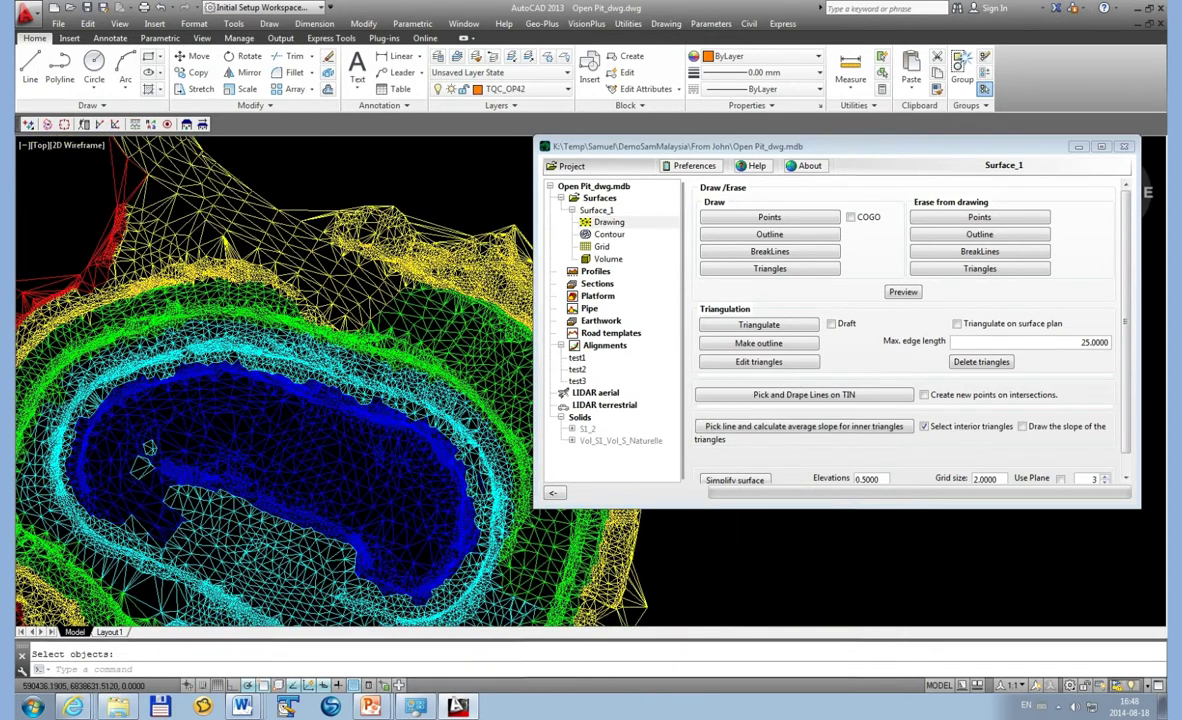
scroll(452, 246, "down", 3)
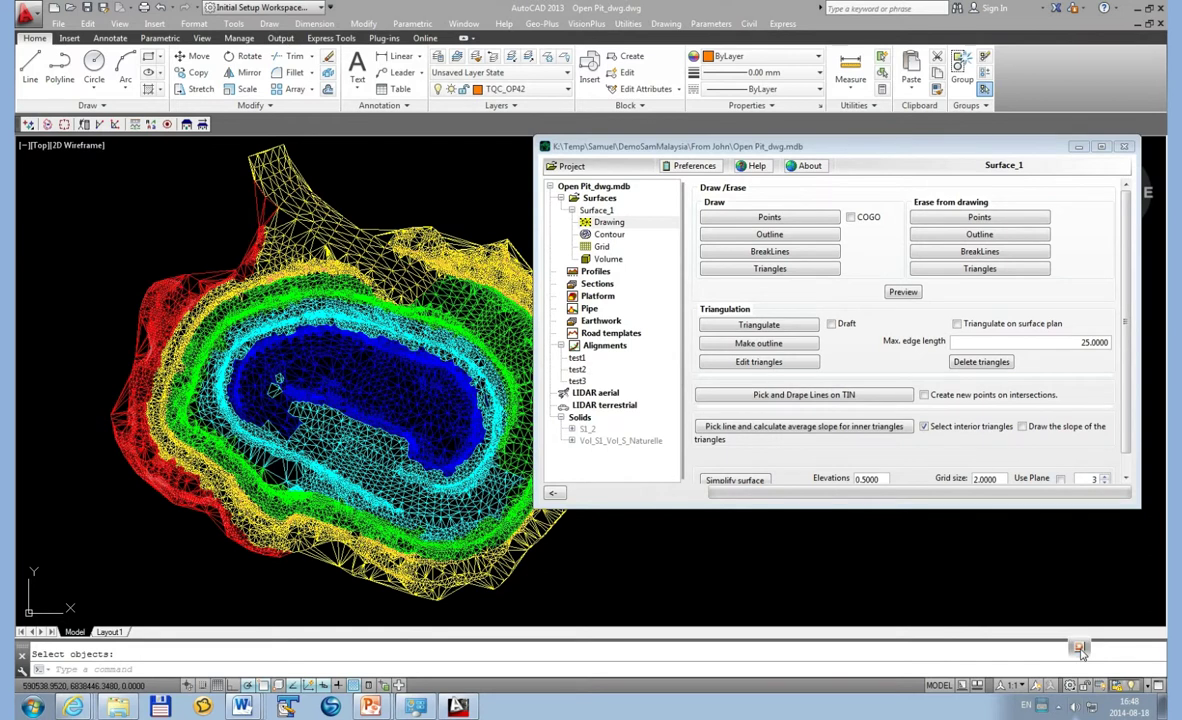
- Draw Surface_1 contours from altitude 528.5731 to 583.1047 at 2.0 and 0.5 intervals
left_click(605, 234)
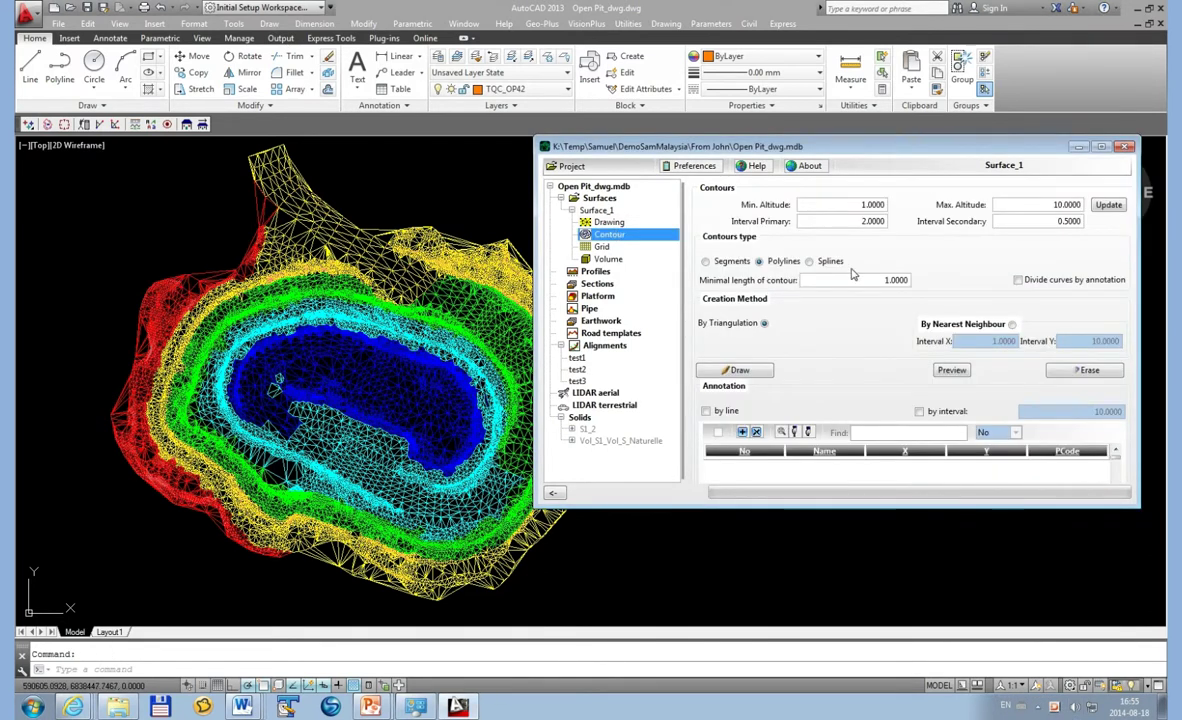
left_click(1108, 204)
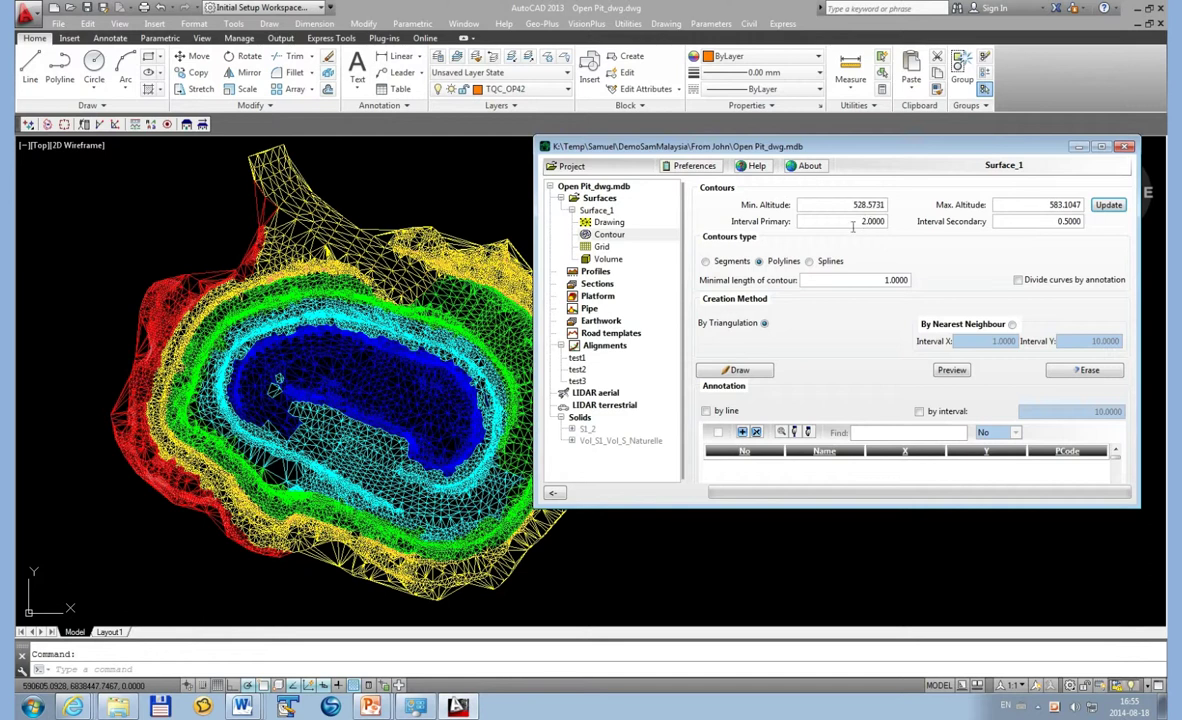
left_click(770, 371)
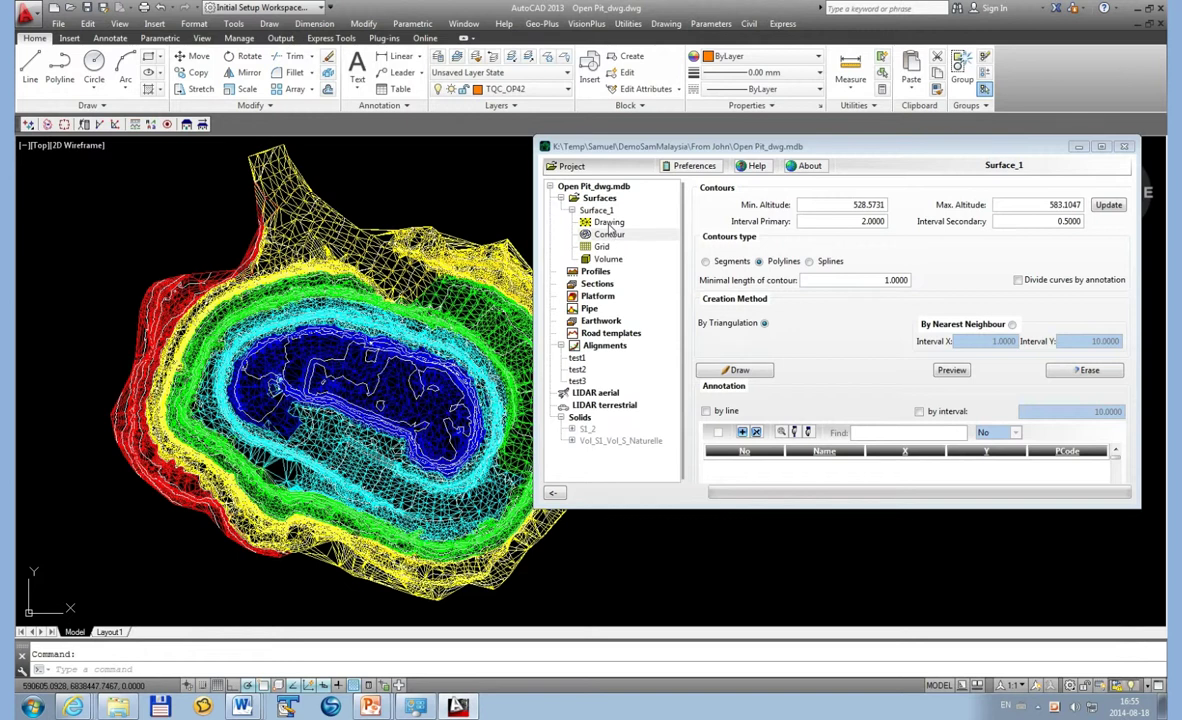
left_click(607, 222)
- Erase the triangle mesh, keeping the contours, and add an empty Surface_2
left_click(962, 270)
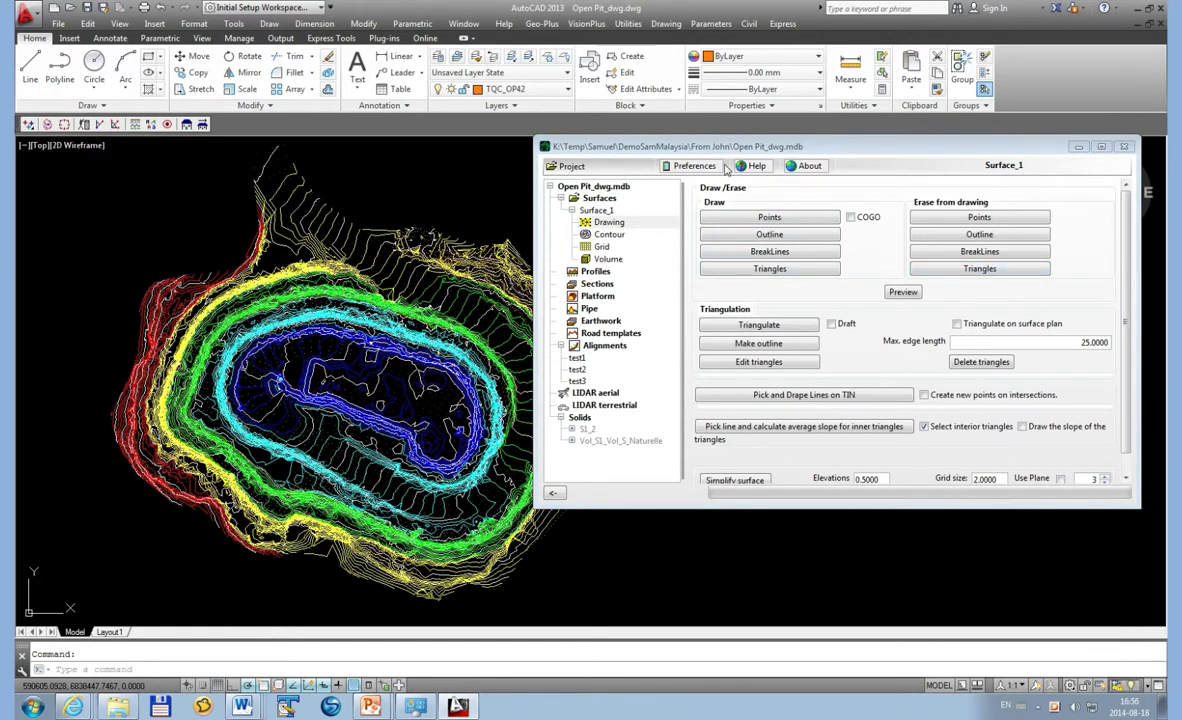
right_click(600, 199)
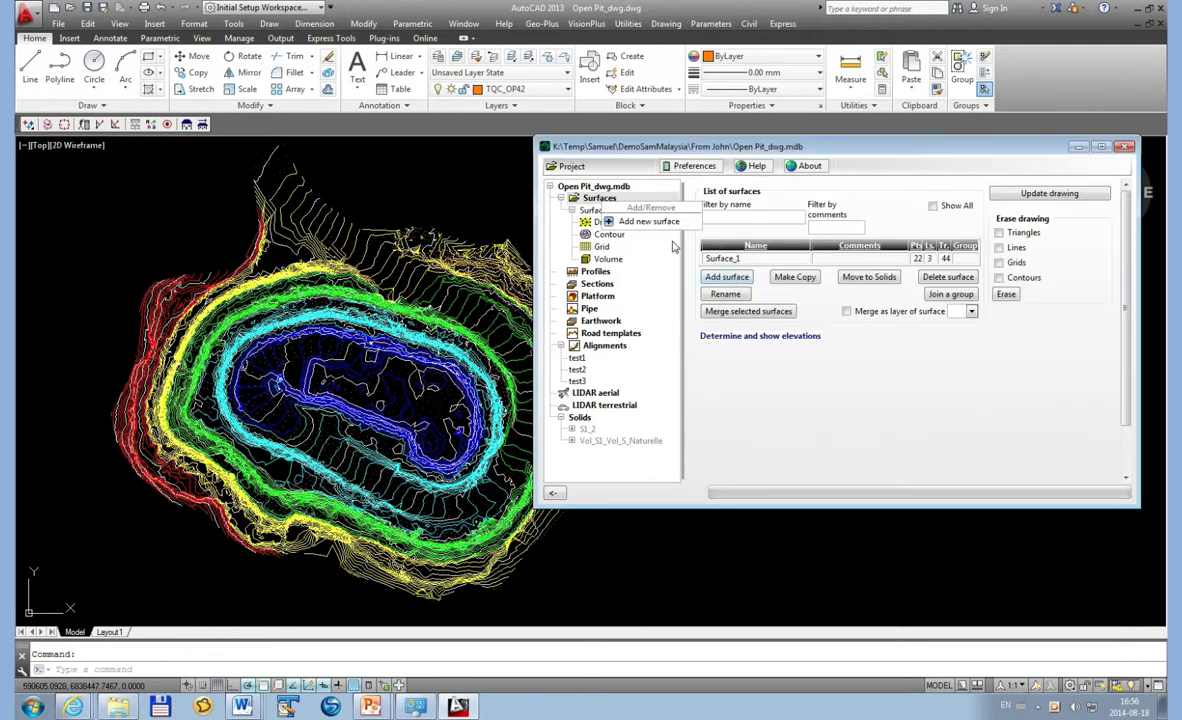
left_click(624, 222)
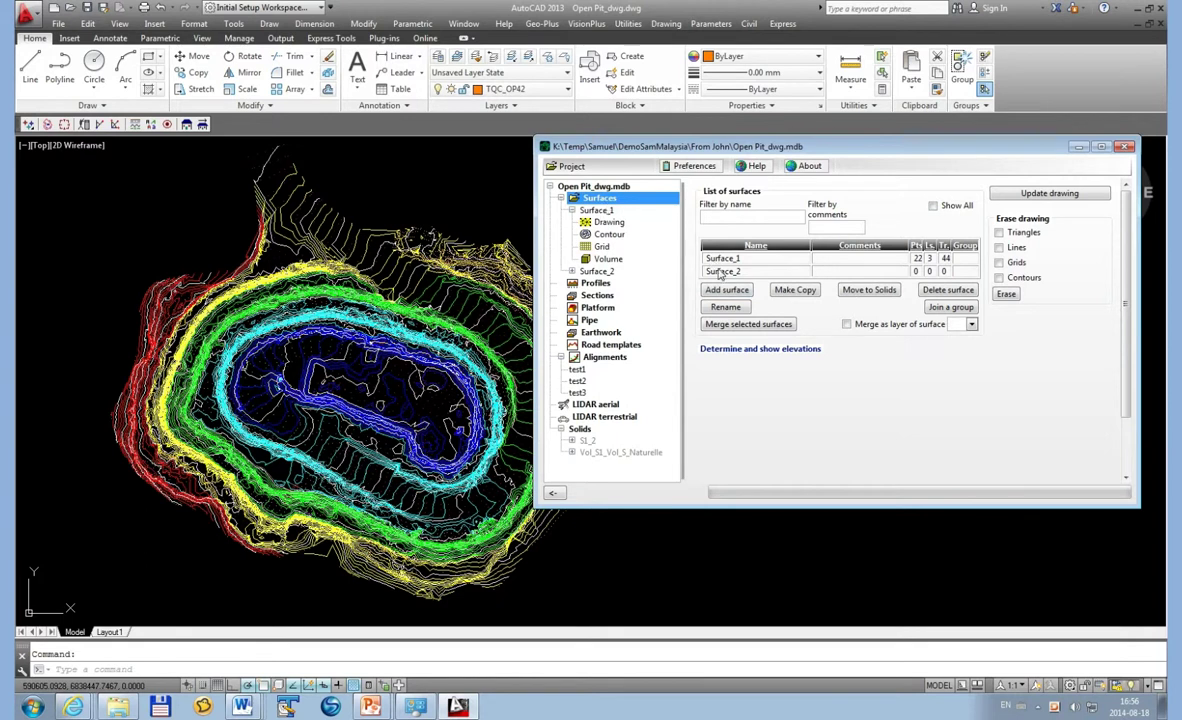
left_click(600, 271)
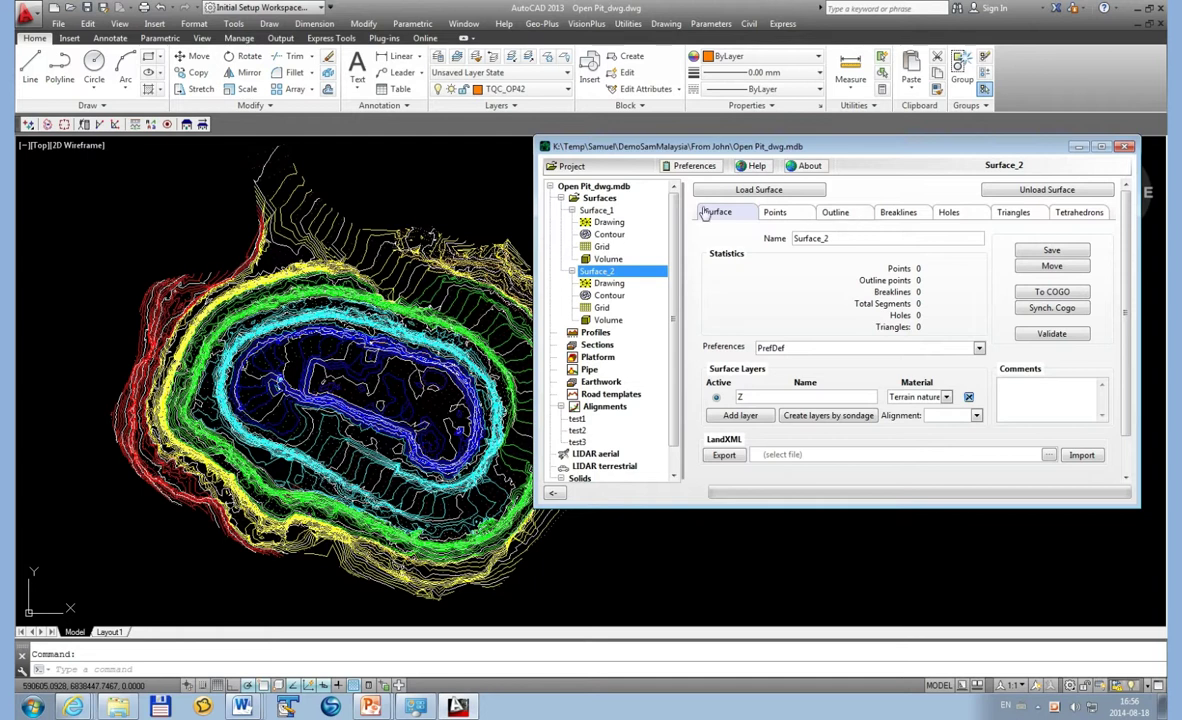
left_click(607, 222)
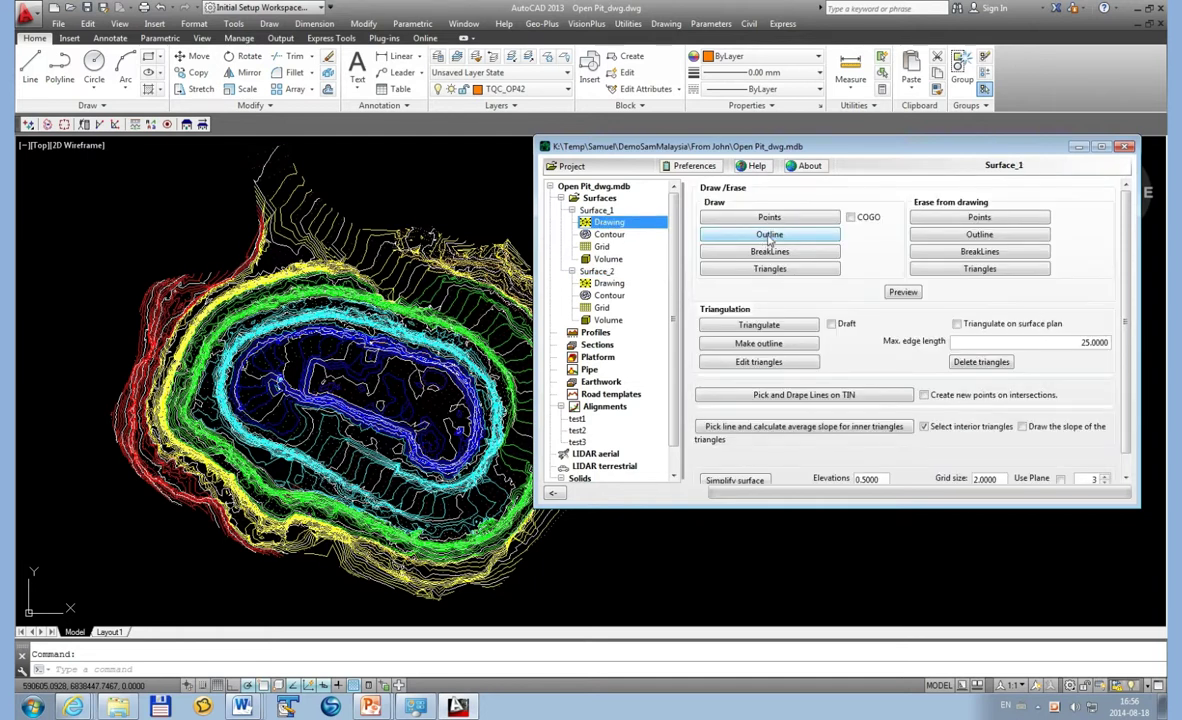
- Give Surface_2 an outline from the outermost contour and validate it (81 points, 82 outline points)
left_click(600, 271)
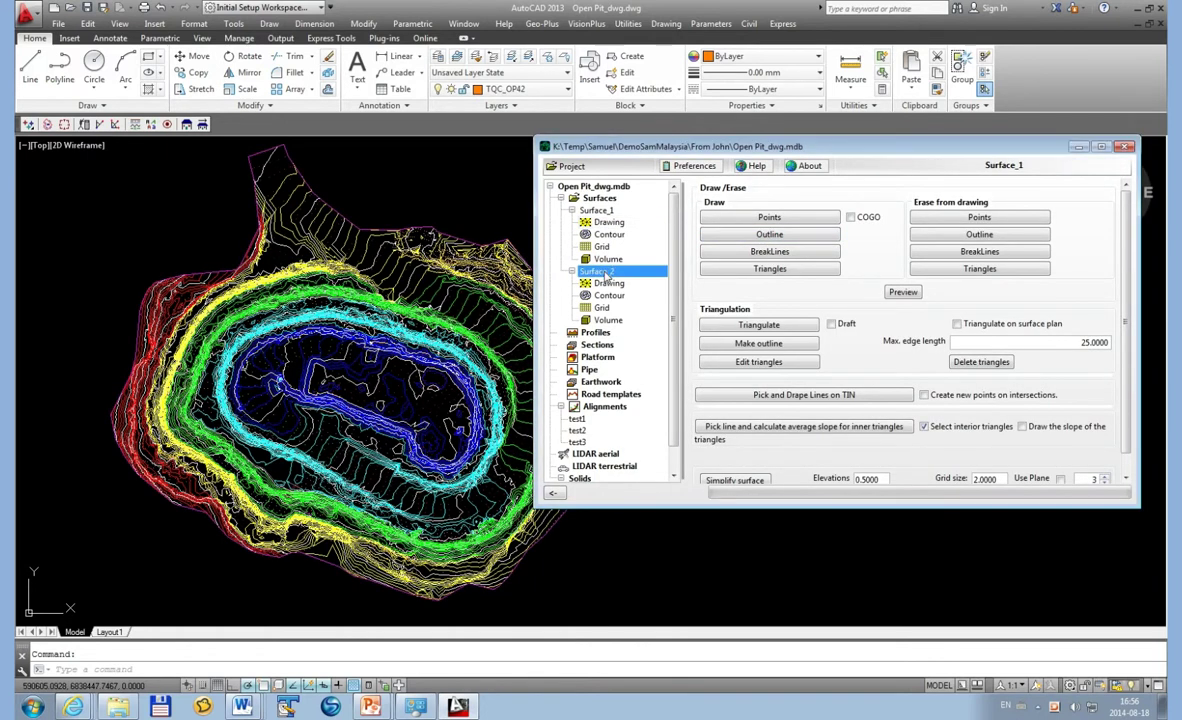
left_click(837, 212)
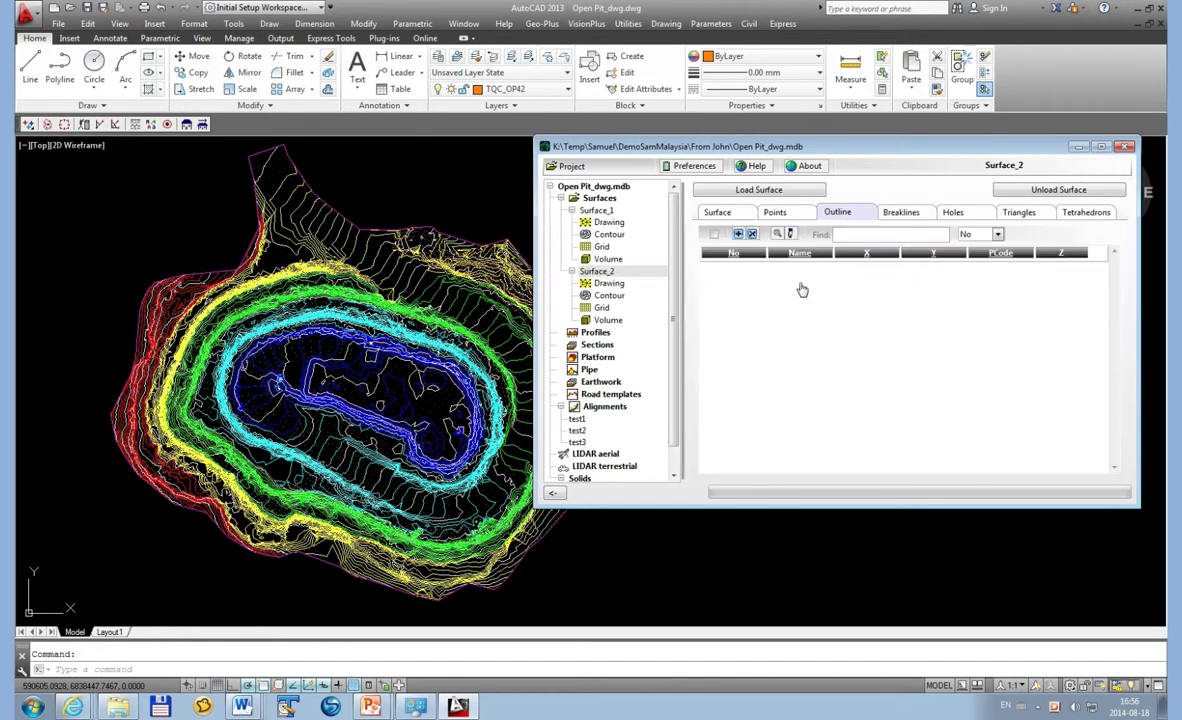
right_click(800, 288)
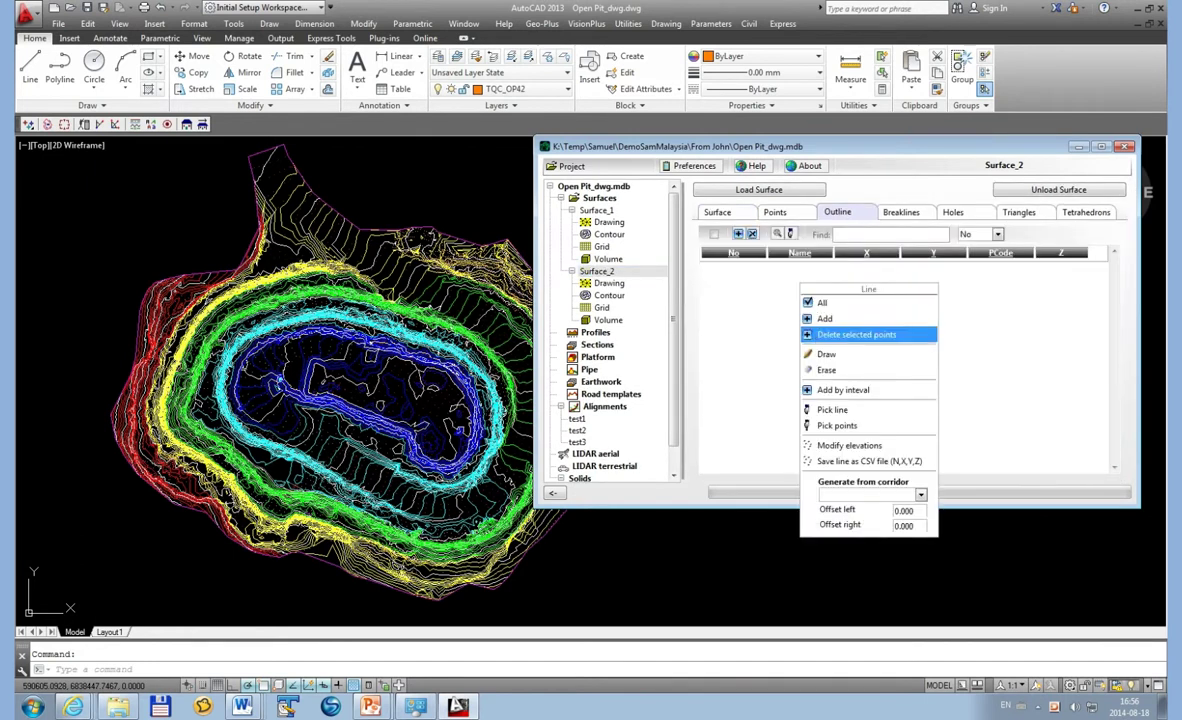
left_click(851, 410)
left_click(324, 205)
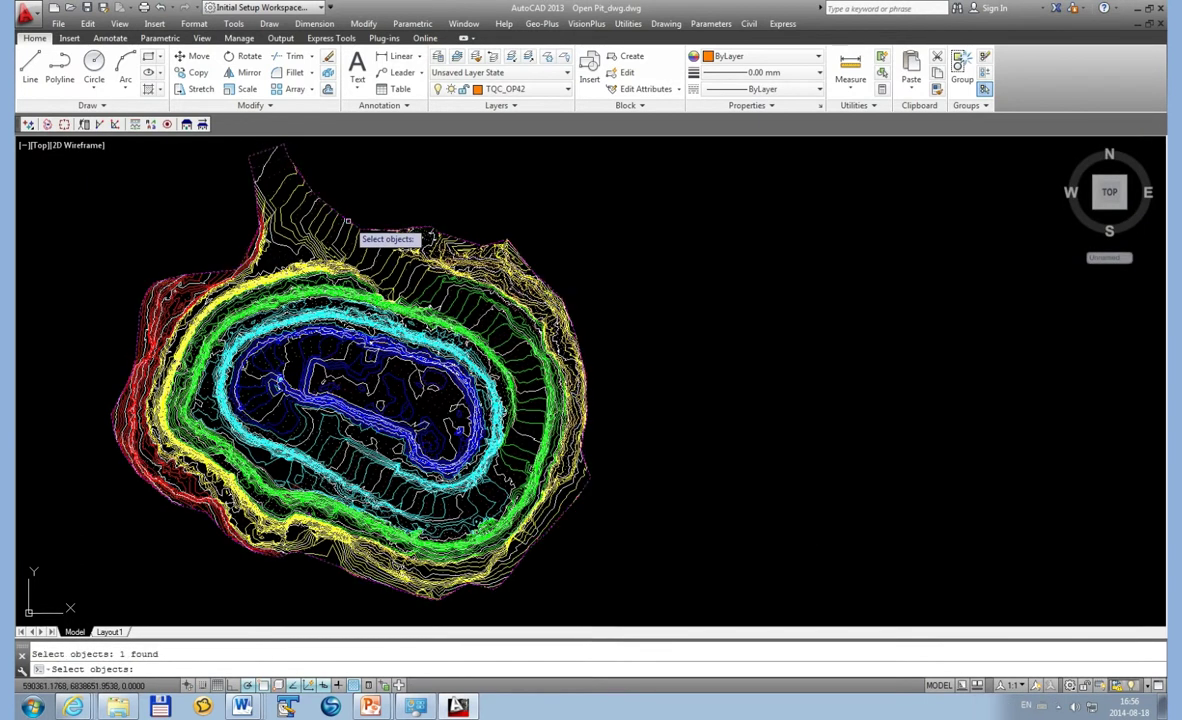
key("Return")
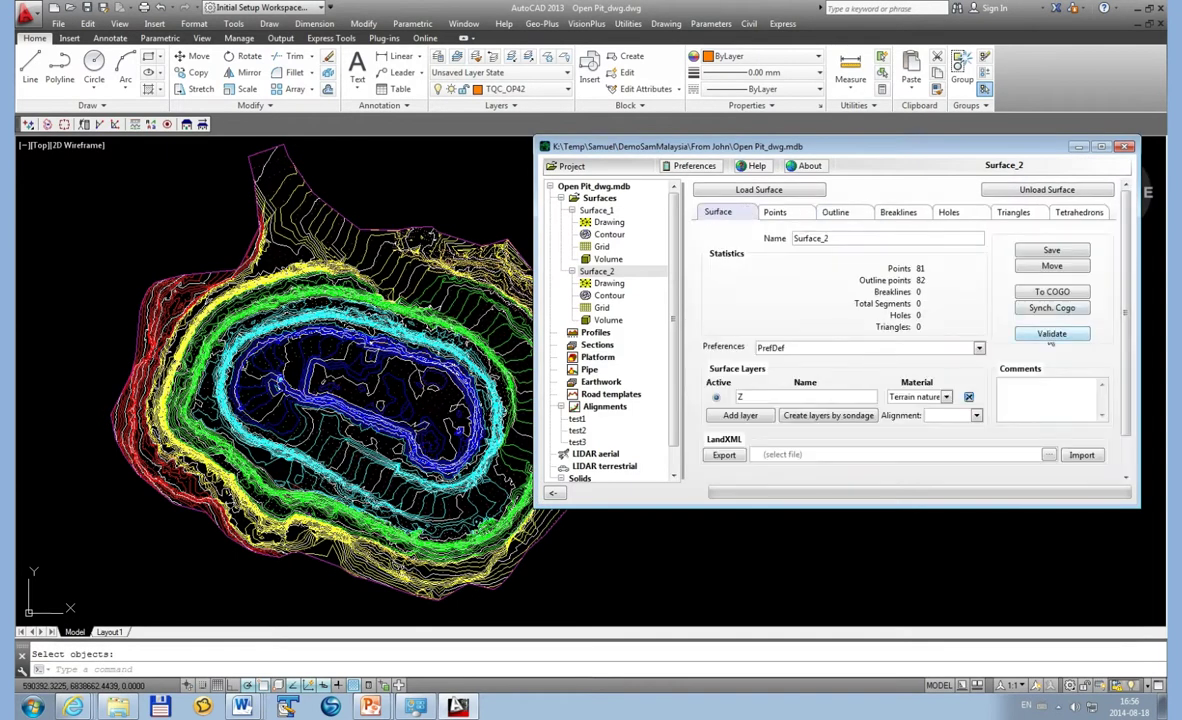
left_click(1051, 336)
- Preview Surface_2 in 3D as a rotated triangle wireframe, then close the preview
left_click(612, 284)
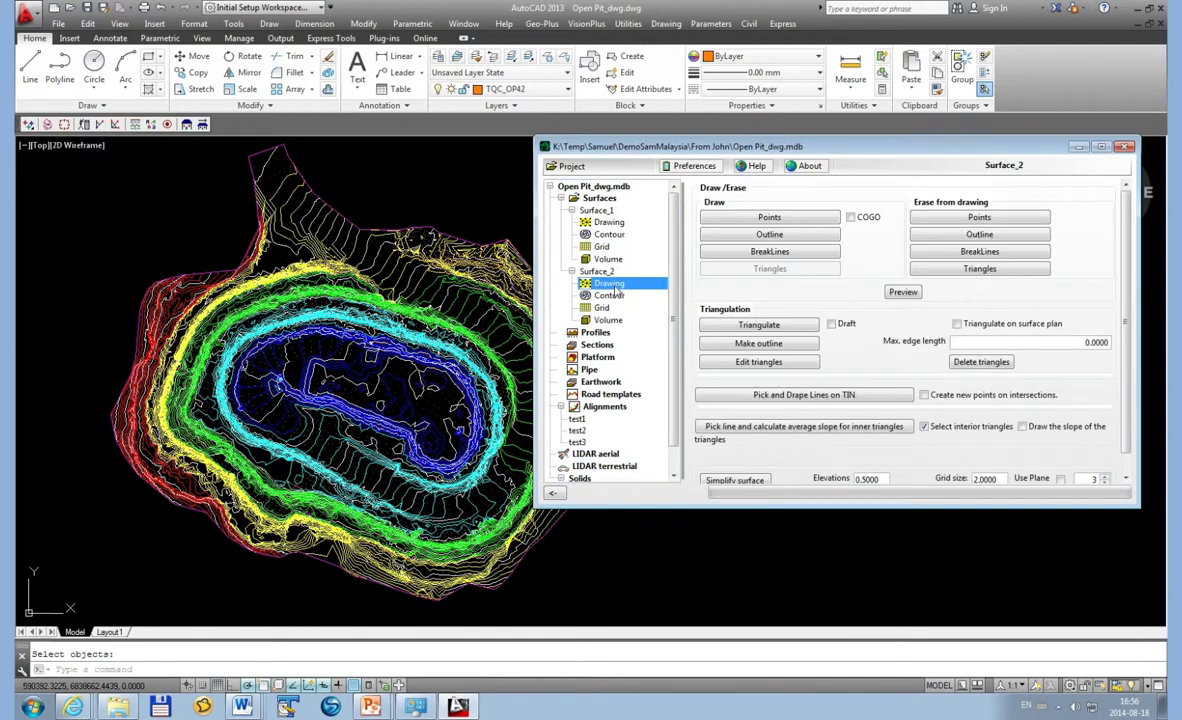
left_click(766, 326)
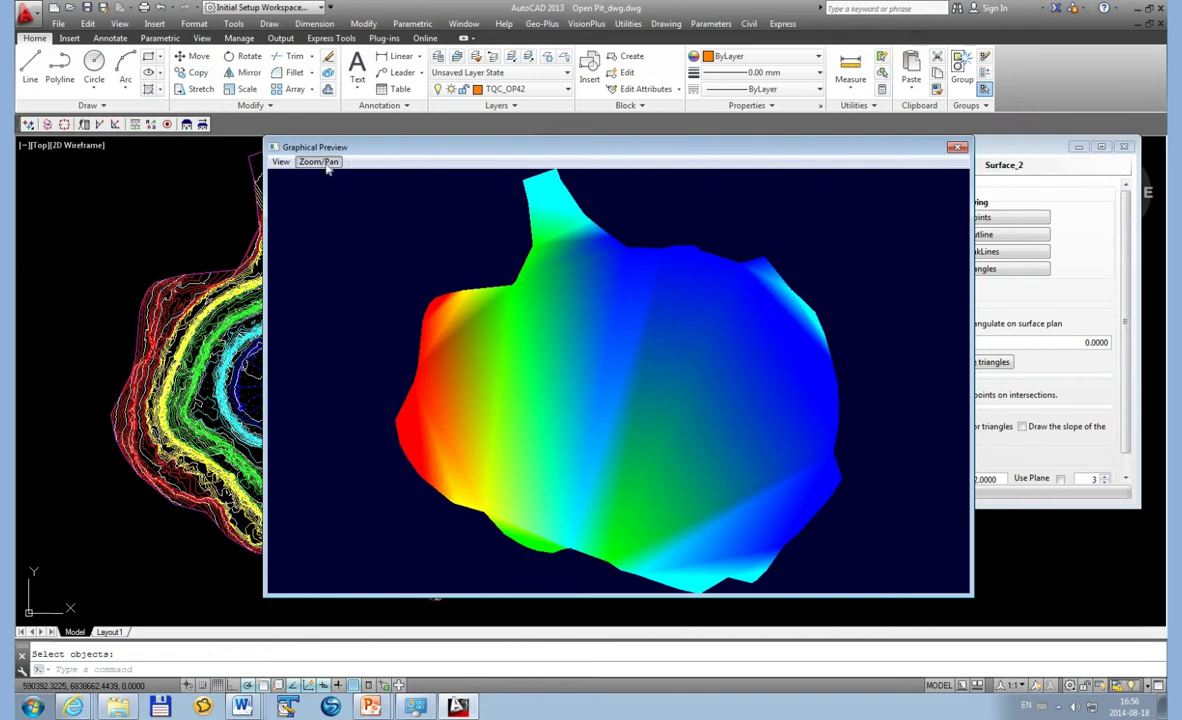
left_click(318, 161)
left_click(305, 187)
left_click_drag(720, 272, 741, 282)
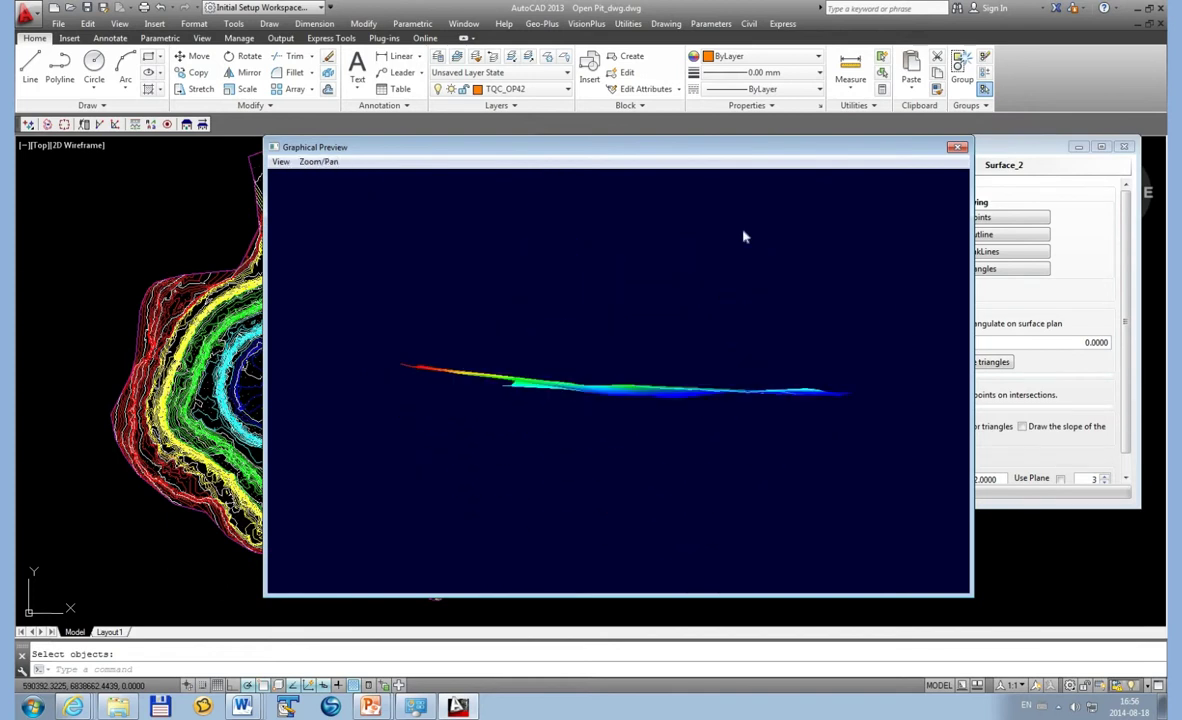
left_click(280, 161)
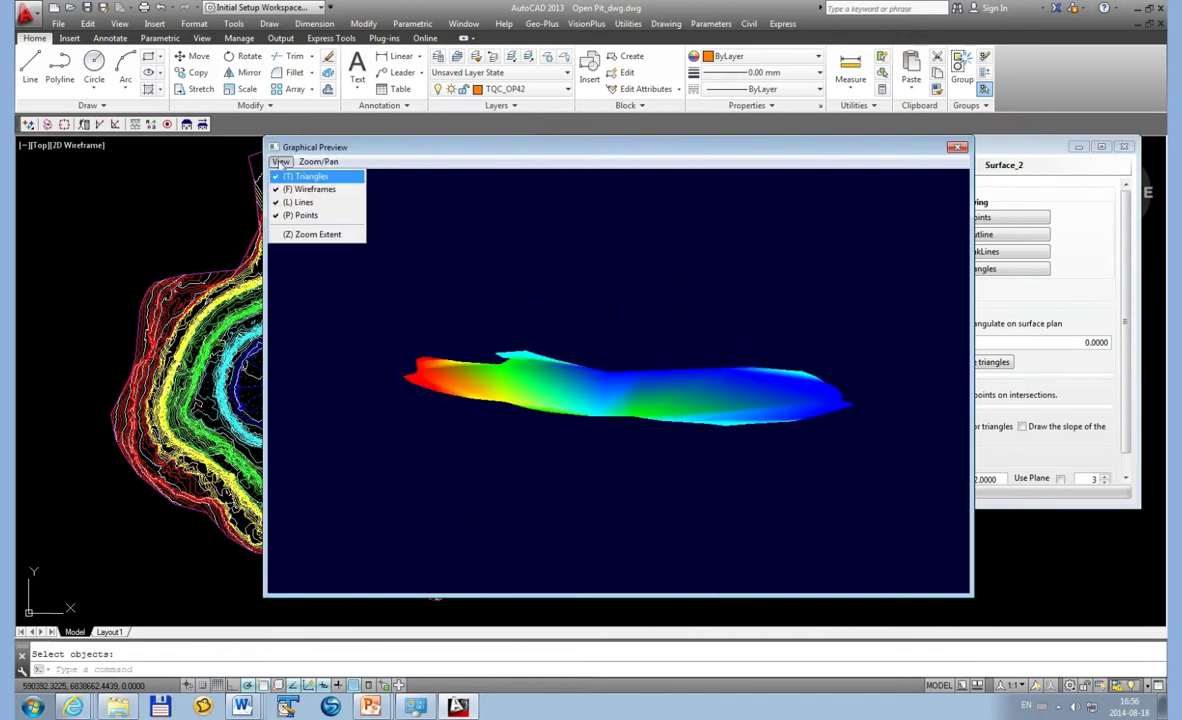
left_click(312, 192)
left_click_drag(718, 383, 418, 421)
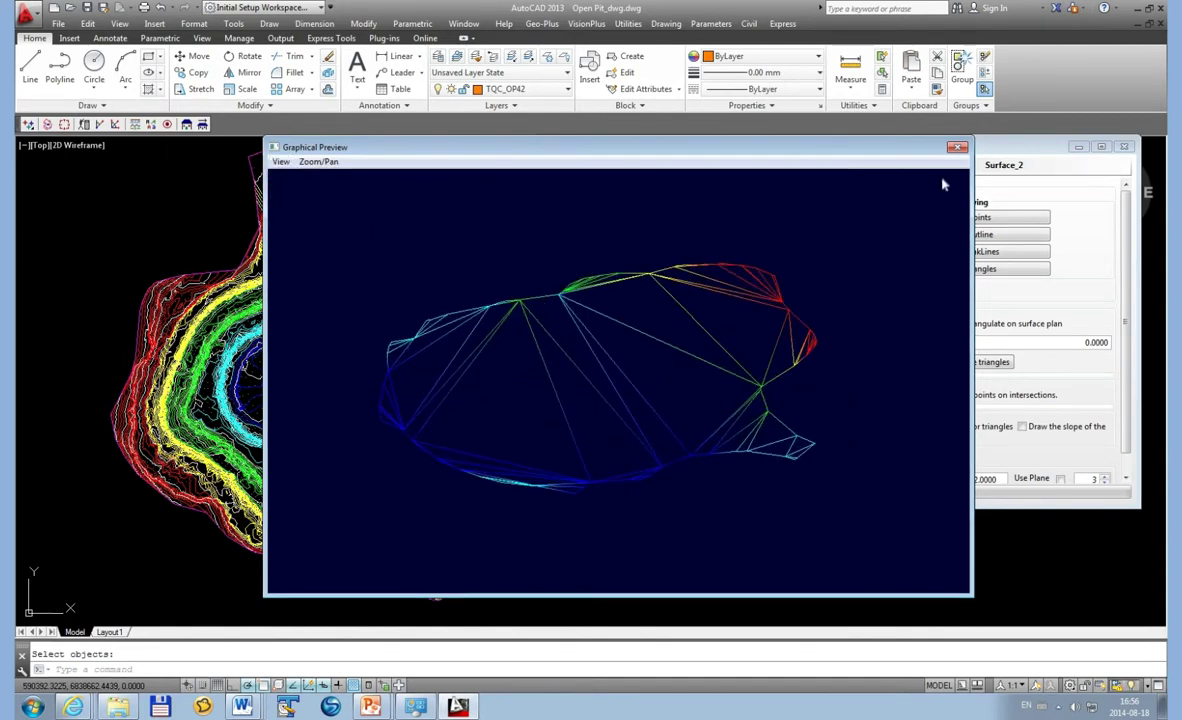
left_click(957, 147)
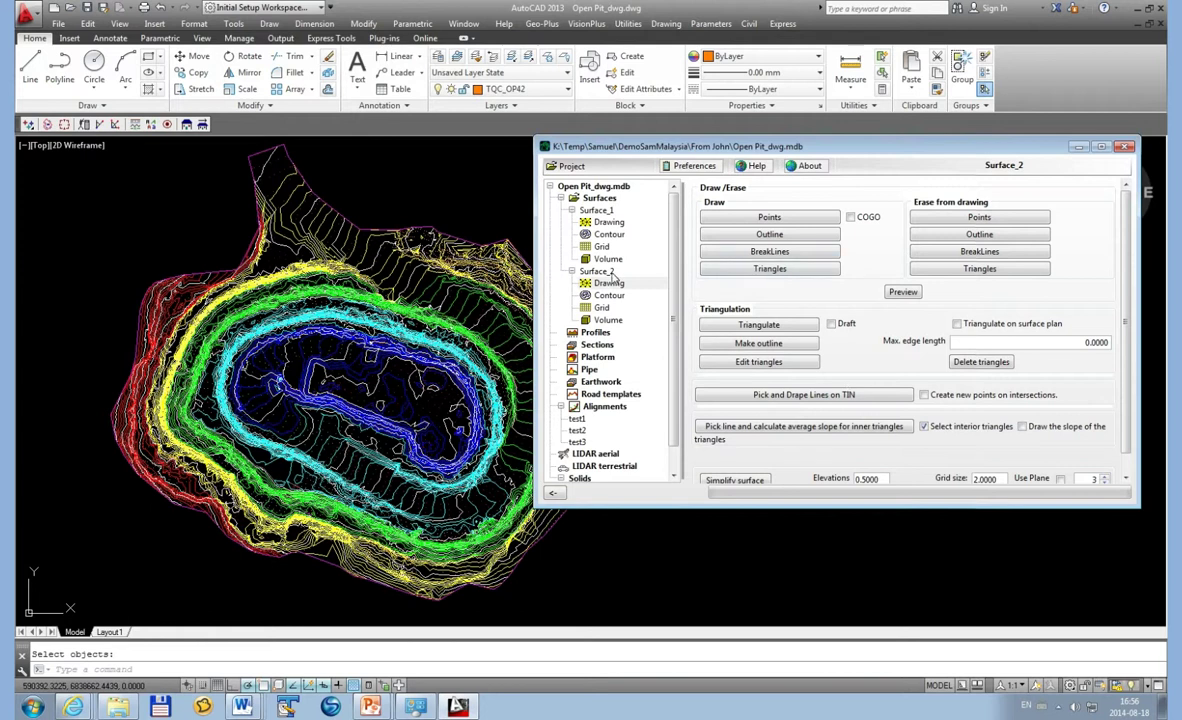
- Calculate Surface_1's volume against existing Surface_2, keeping the resulting surfaces
left_click(607, 259)
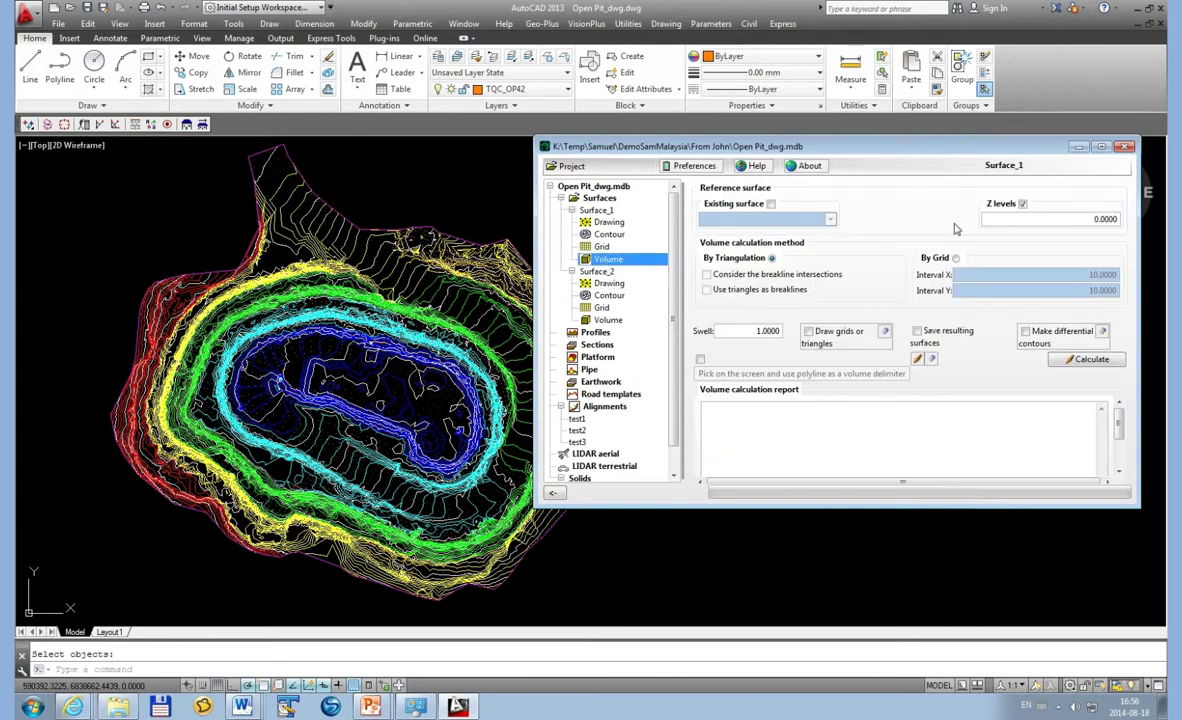
left_click(771, 204)
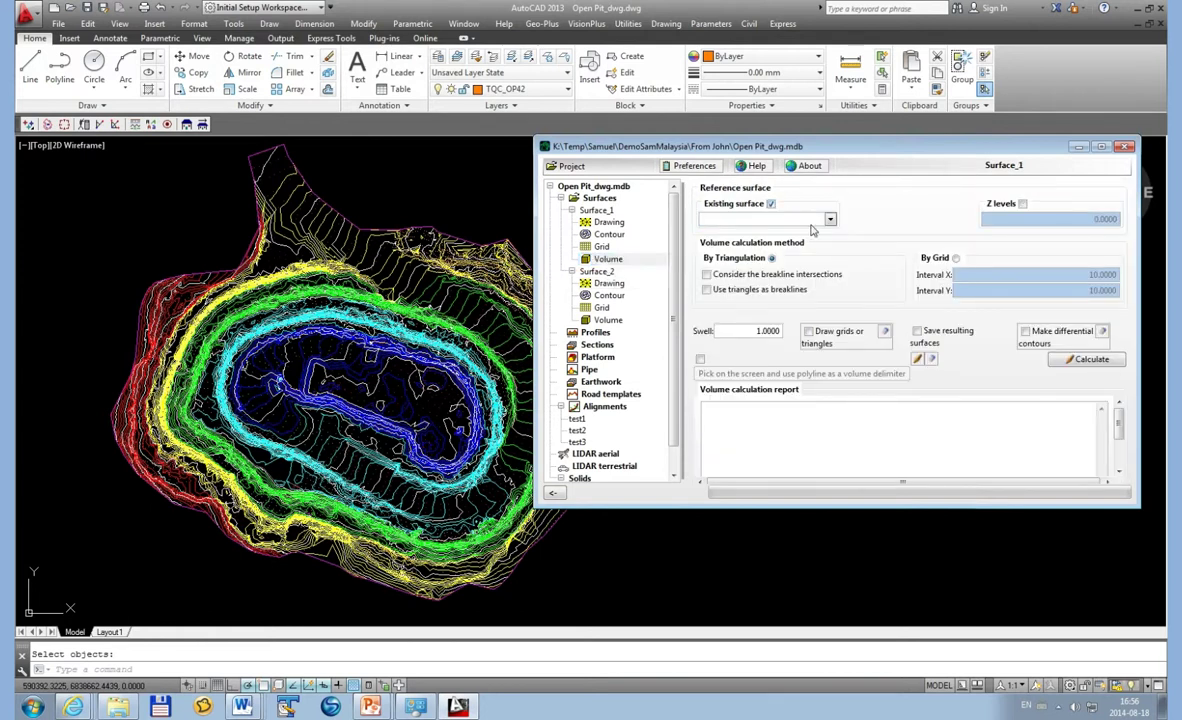
left_click(830, 220)
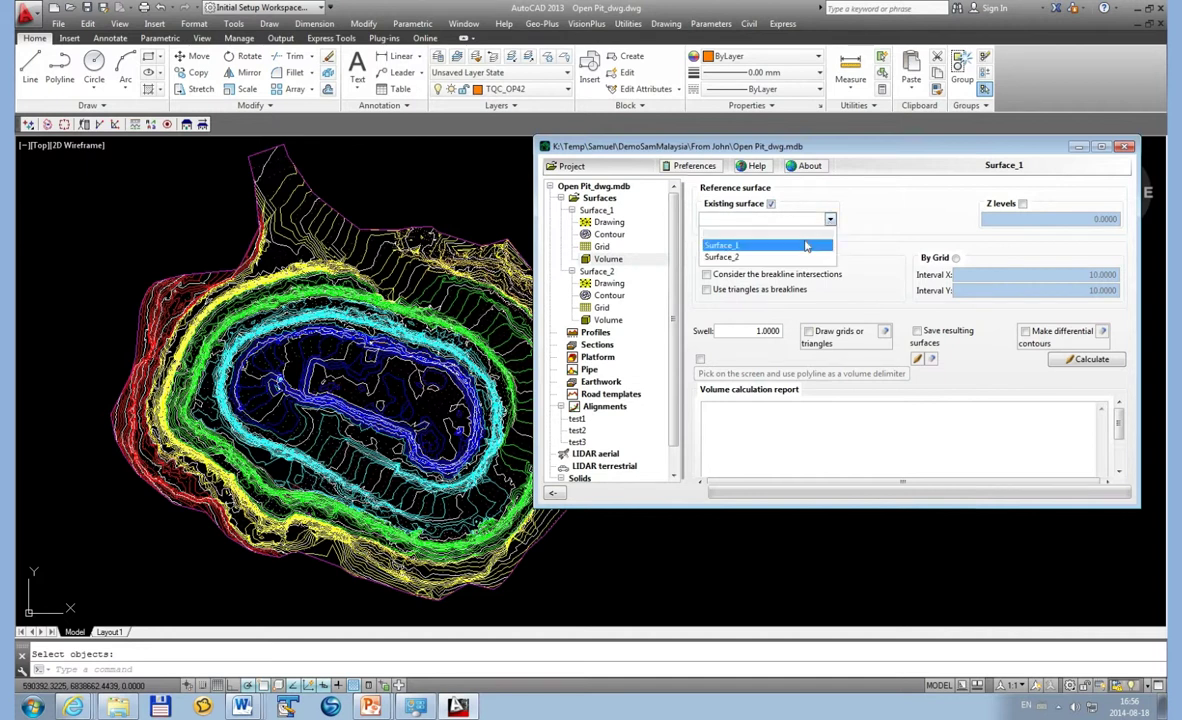
left_click(807, 257)
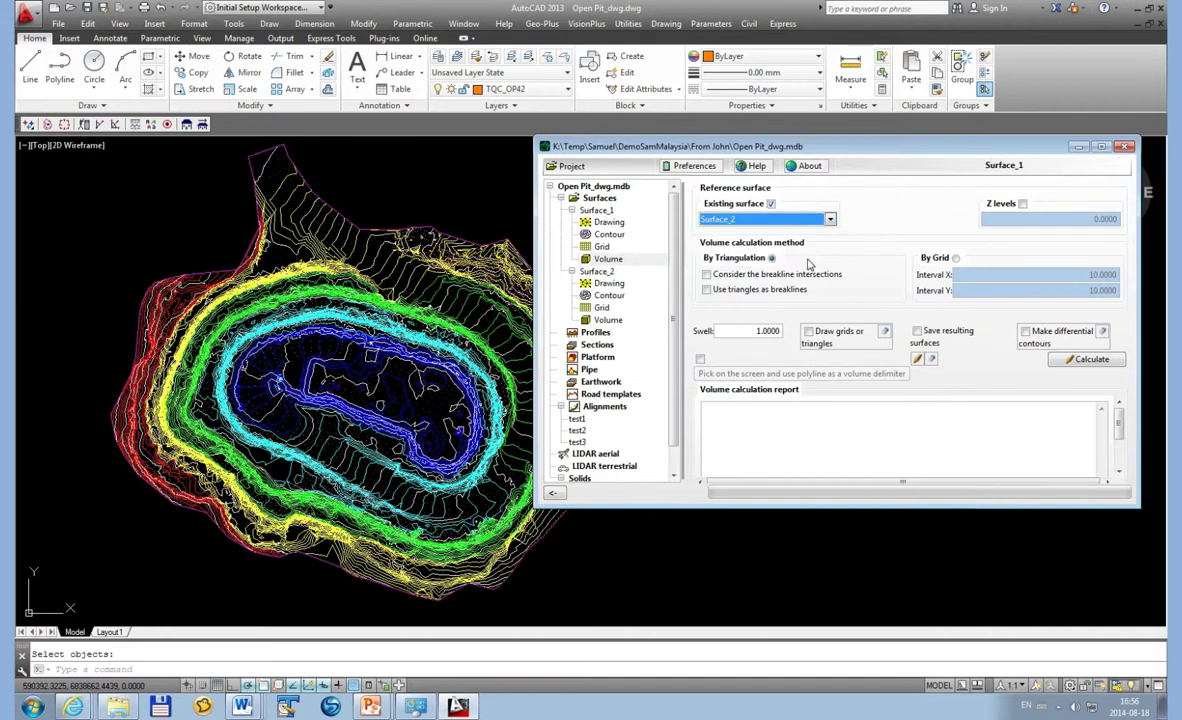
left_click(924, 333)
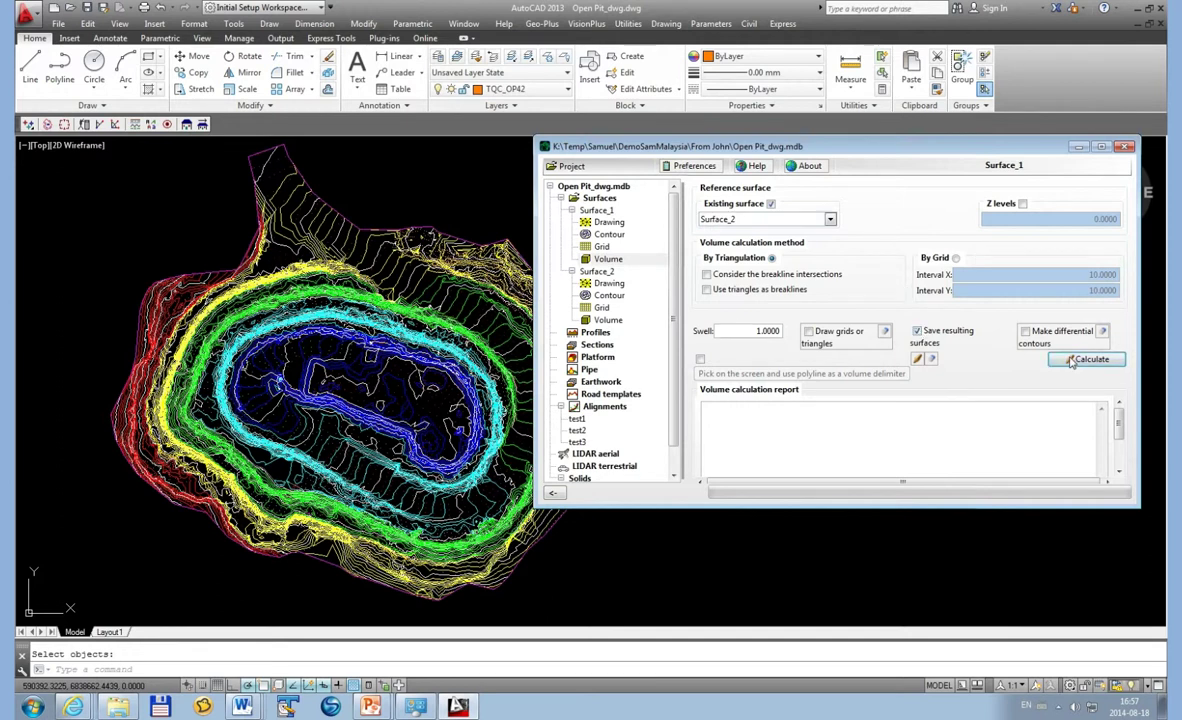
left_click(1071, 362)
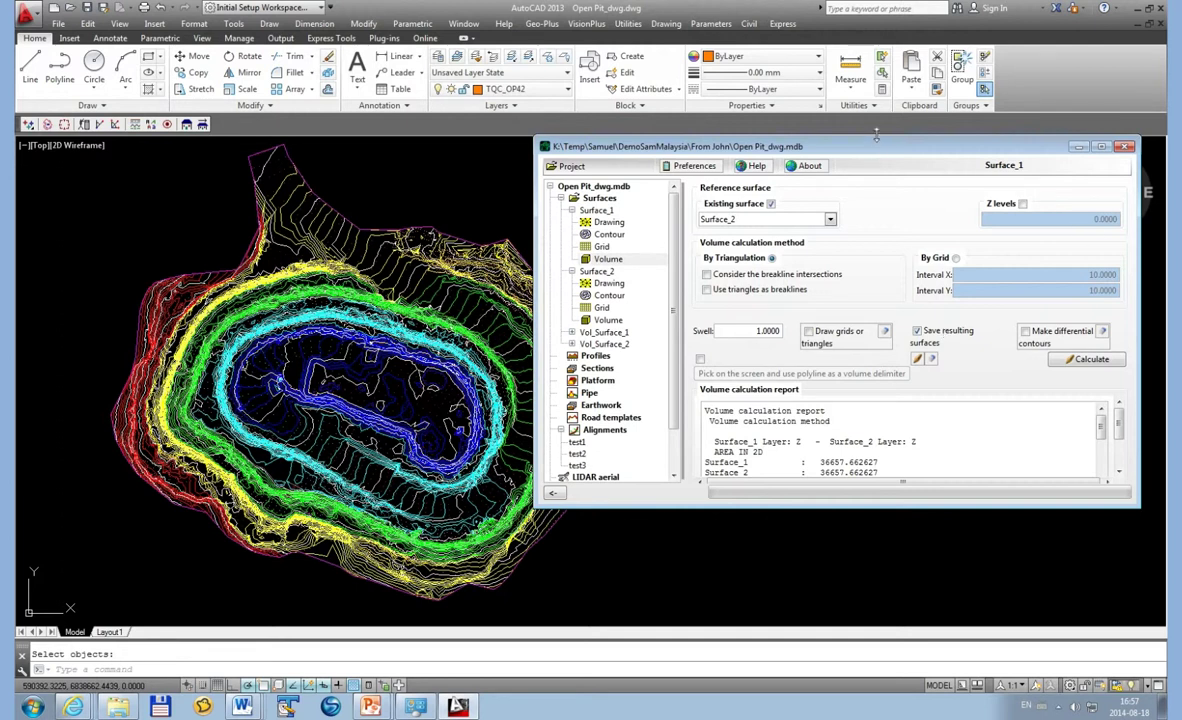
- Save the volume report (excavation 259.884941, fill 590239.452423) to Open Pit_dwg.txt
left_click_drag(876, 133, 875, 2)
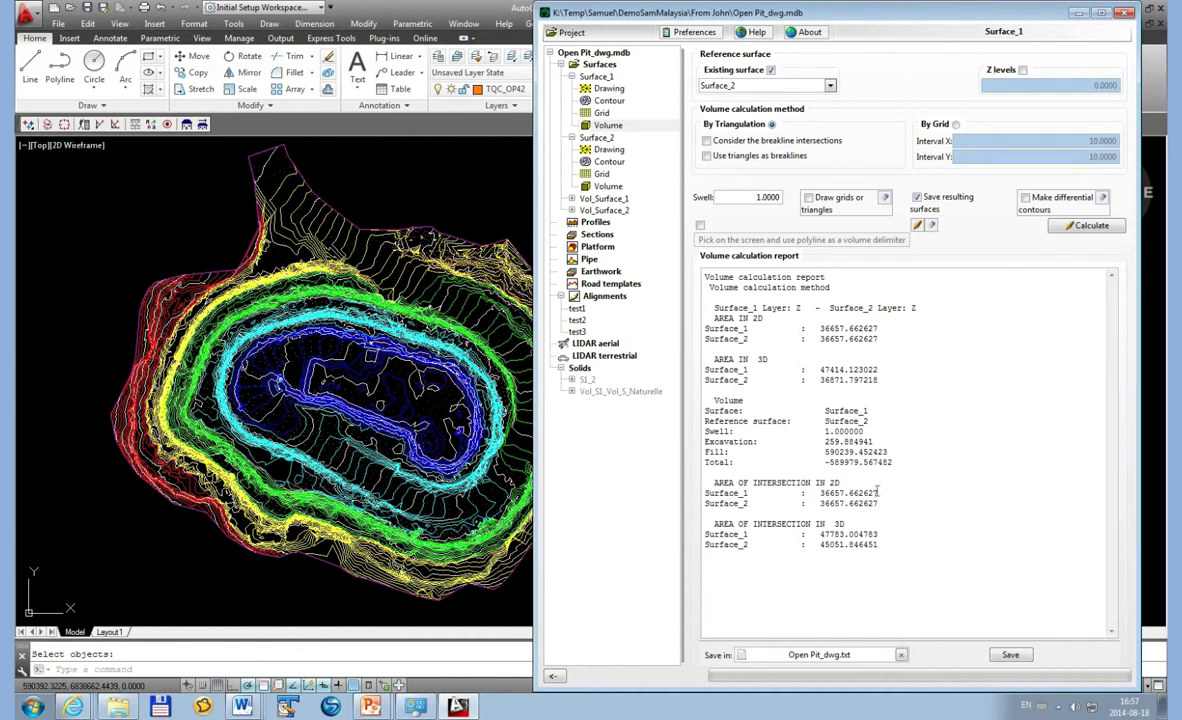
left_click_drag(892, 462, 690, 444)
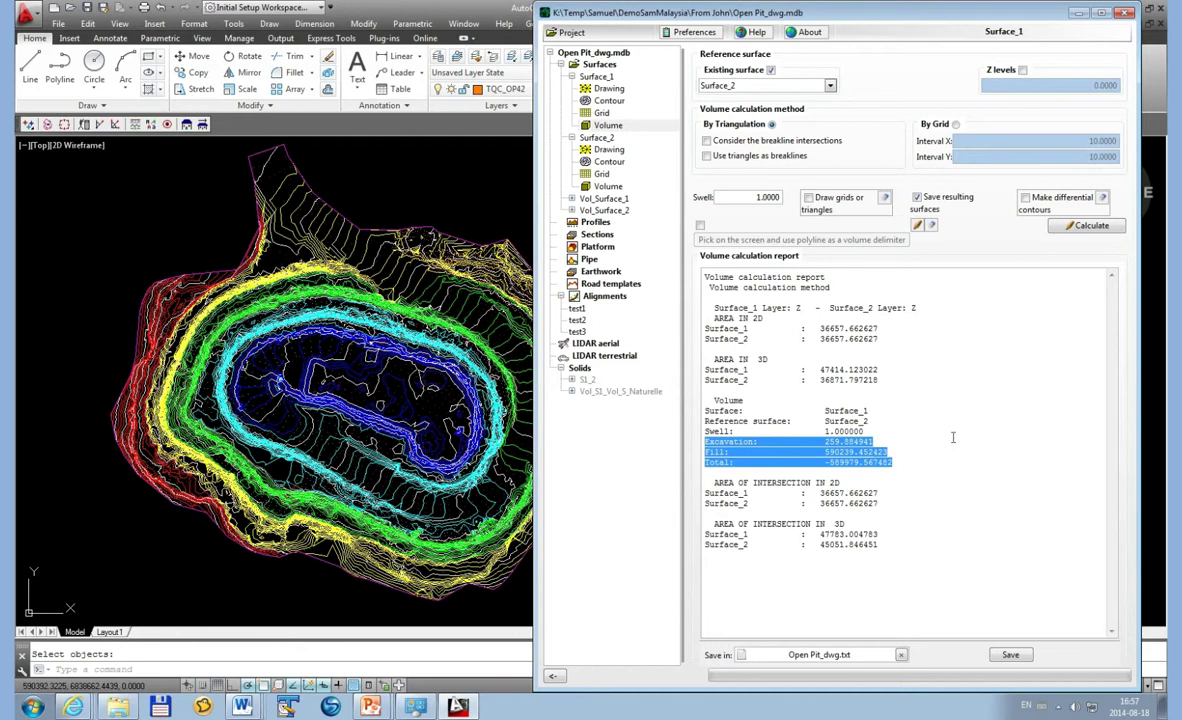
left_click(933, 438)
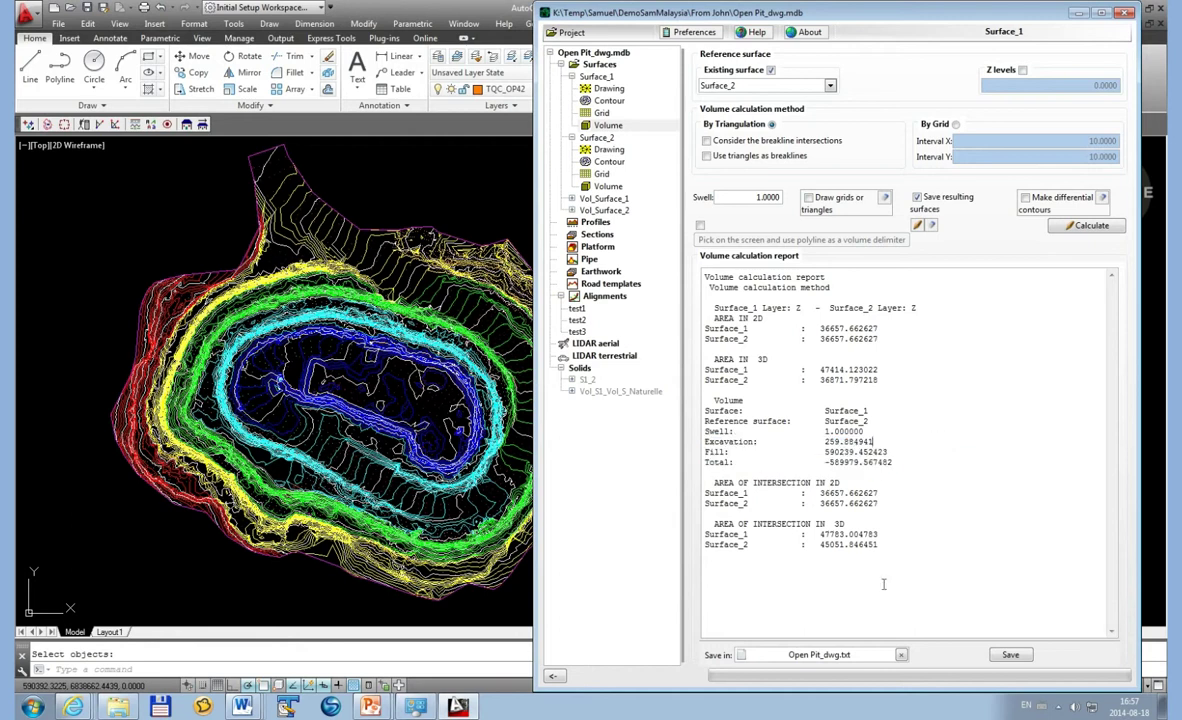
left_click(1003, 655)
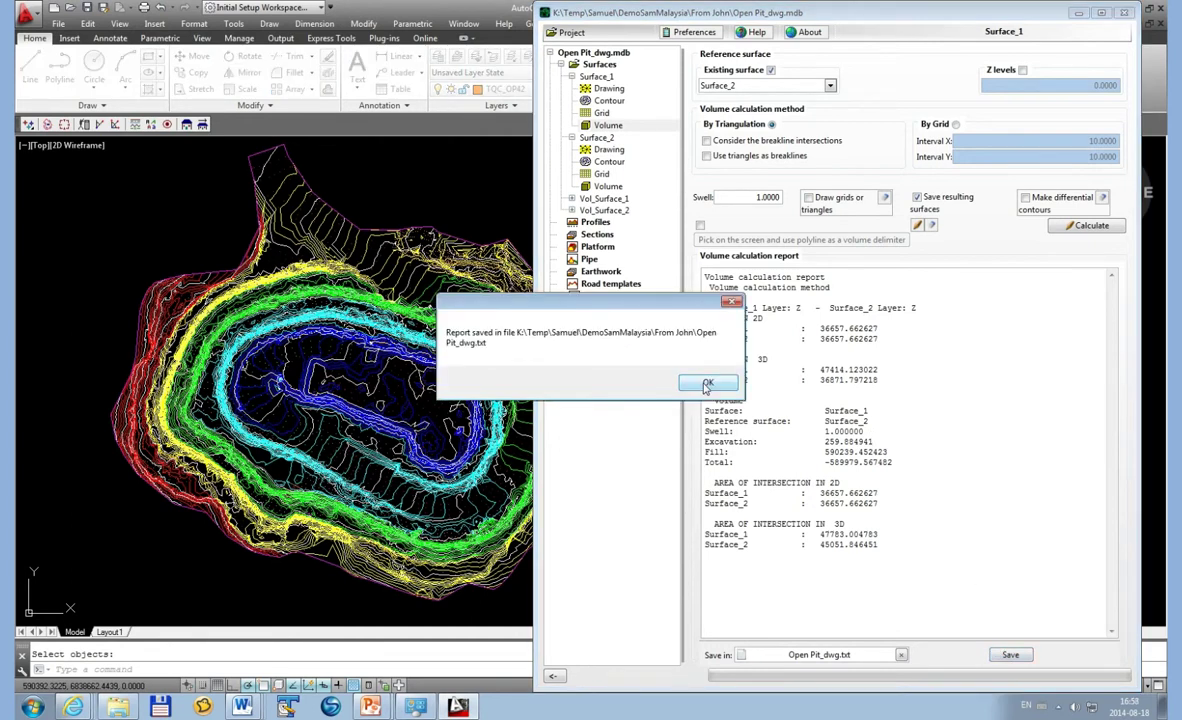
left_click(706, 386)
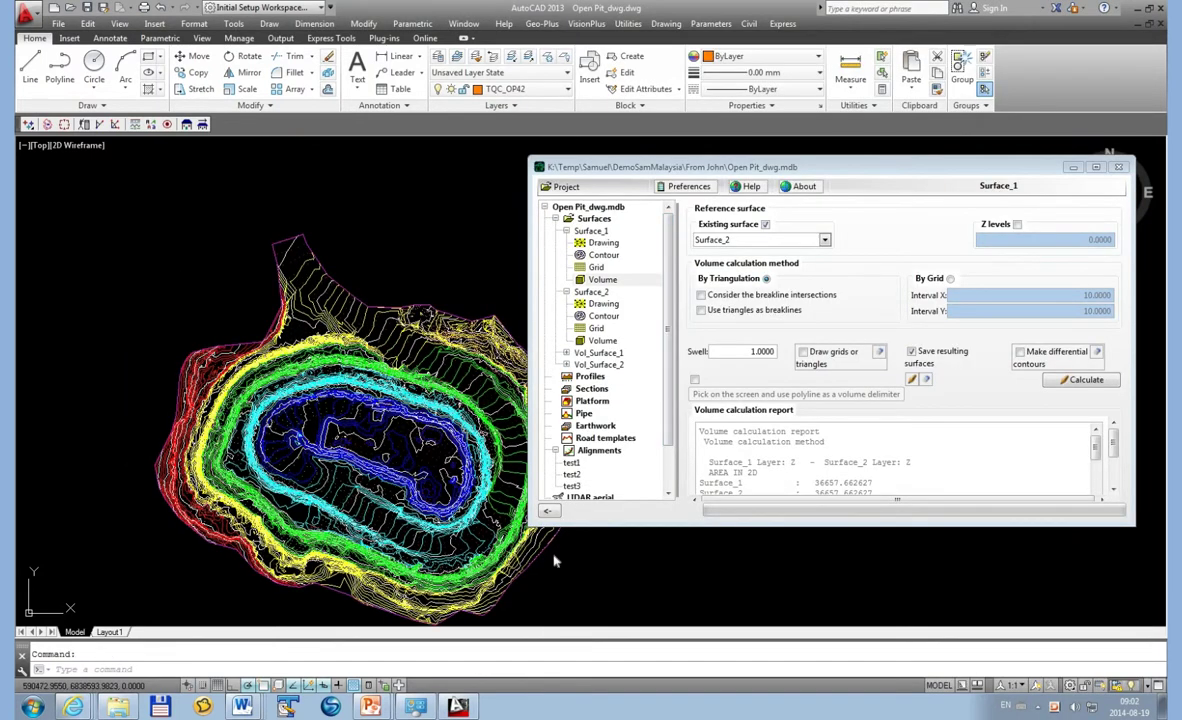
- Draw a two-point polyline from left of the pit to its lower-right side
scroll(414, 514, "up", 1)
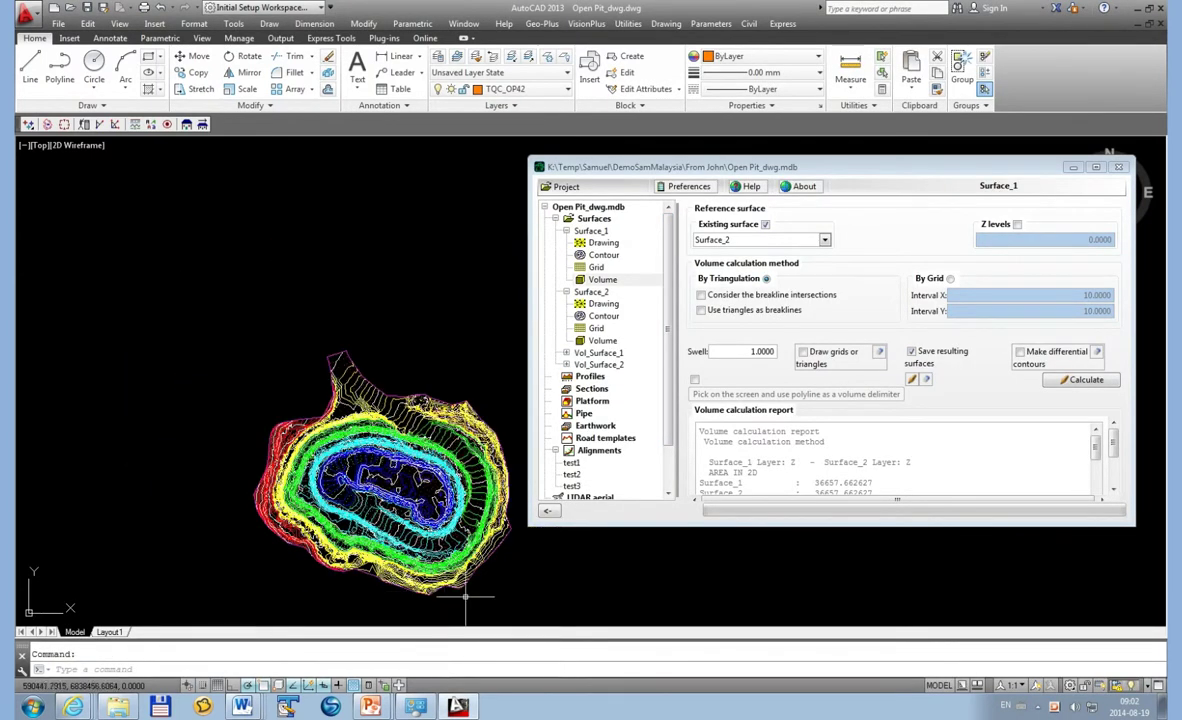
left_click_drag(726, 169, 763, 138)
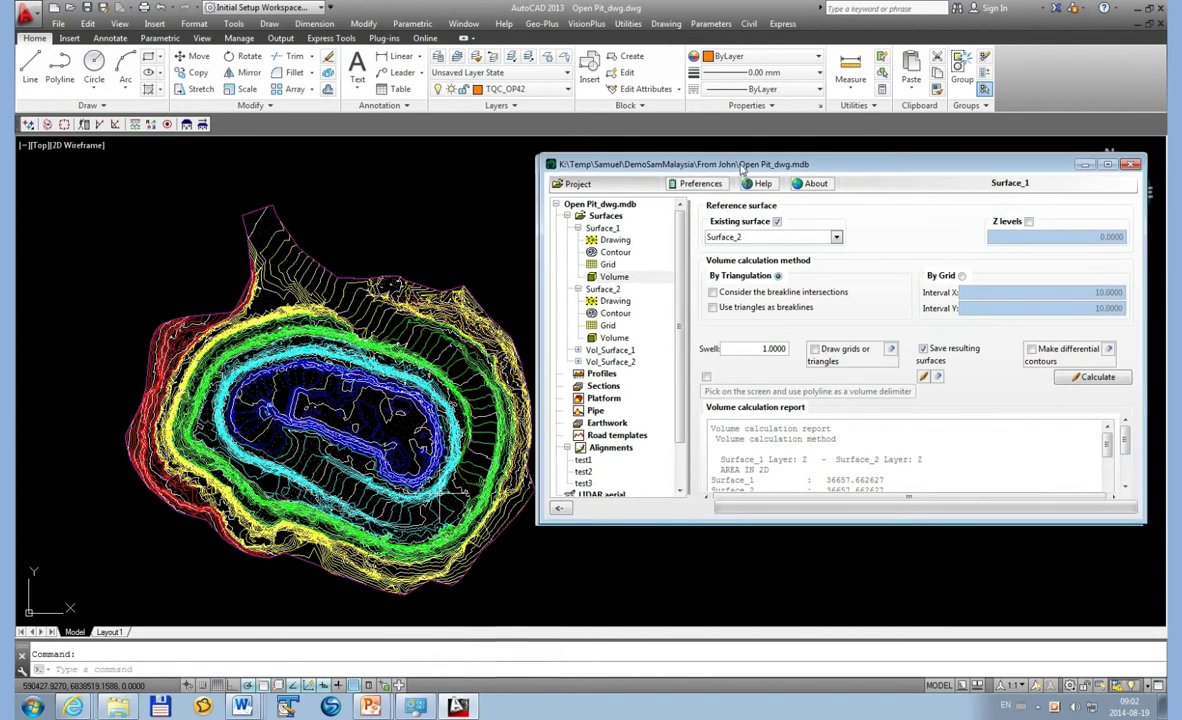
left_click(62, 76)
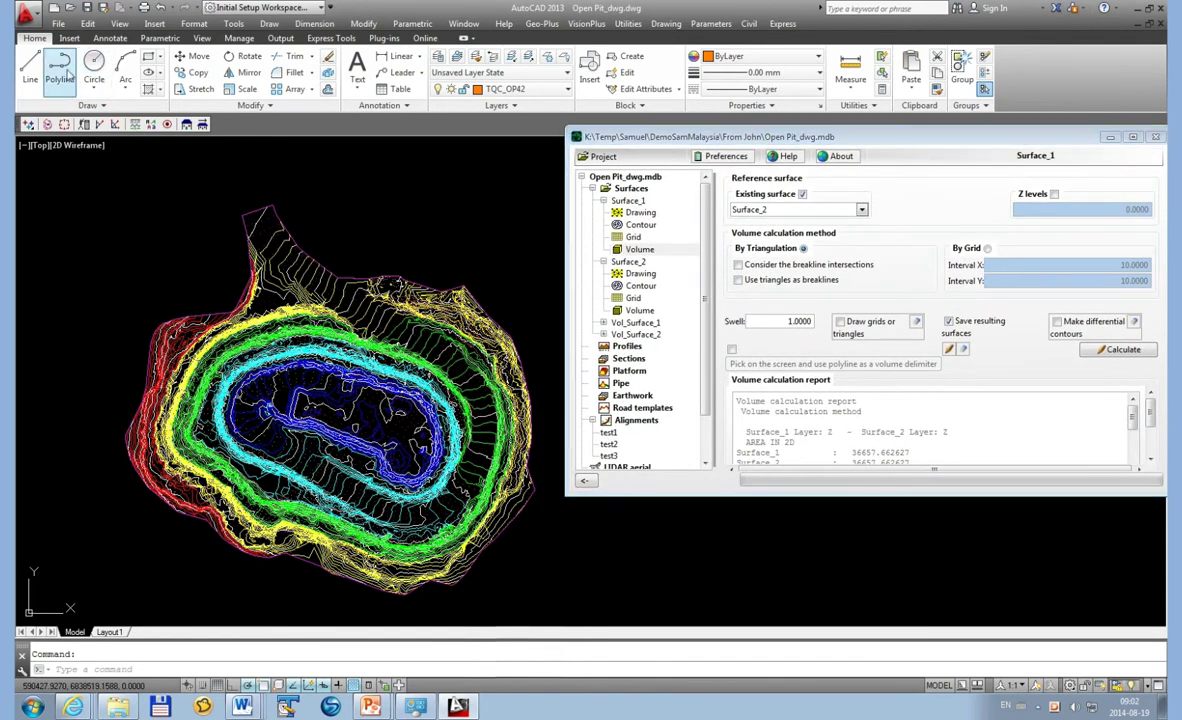
left_click(146, 322)
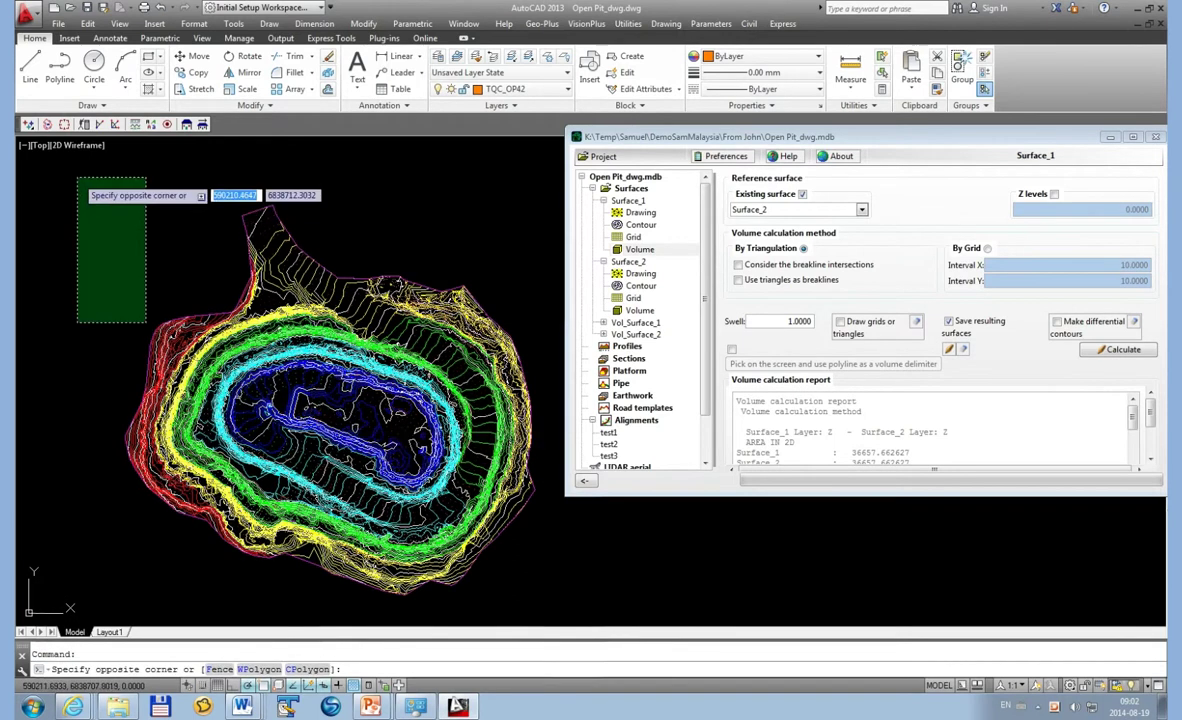
left_click(60, 80)
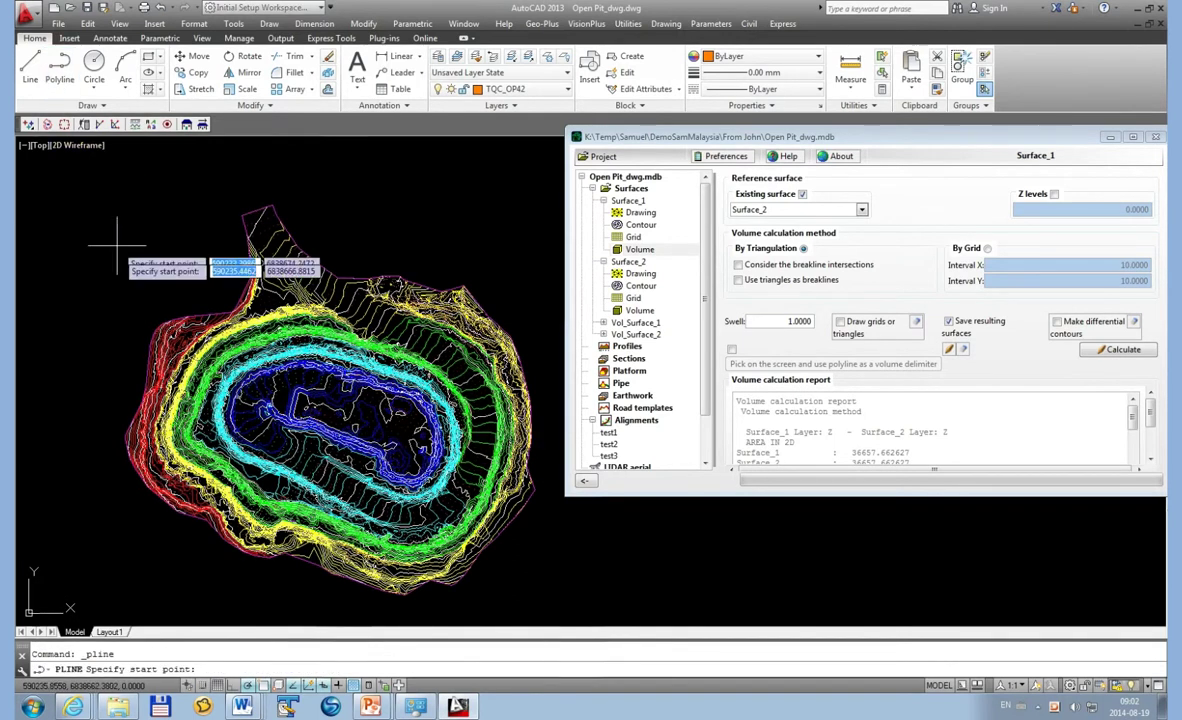
left_click(133, 318)
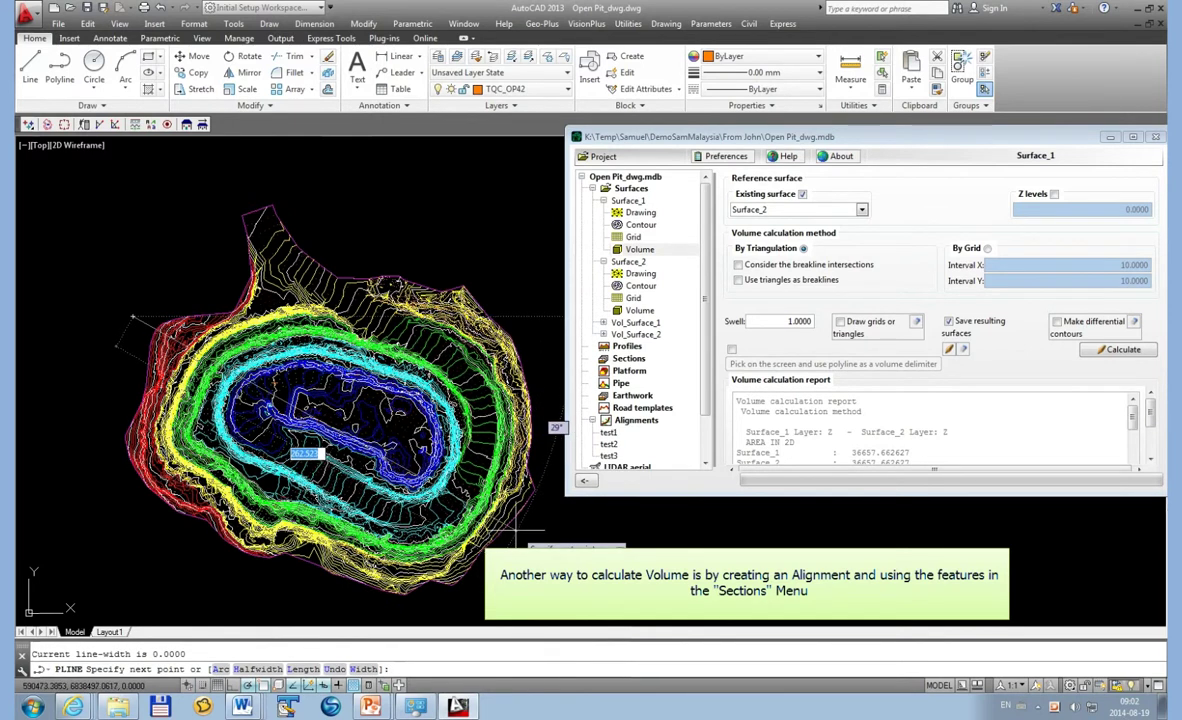
left_click(517, 538)
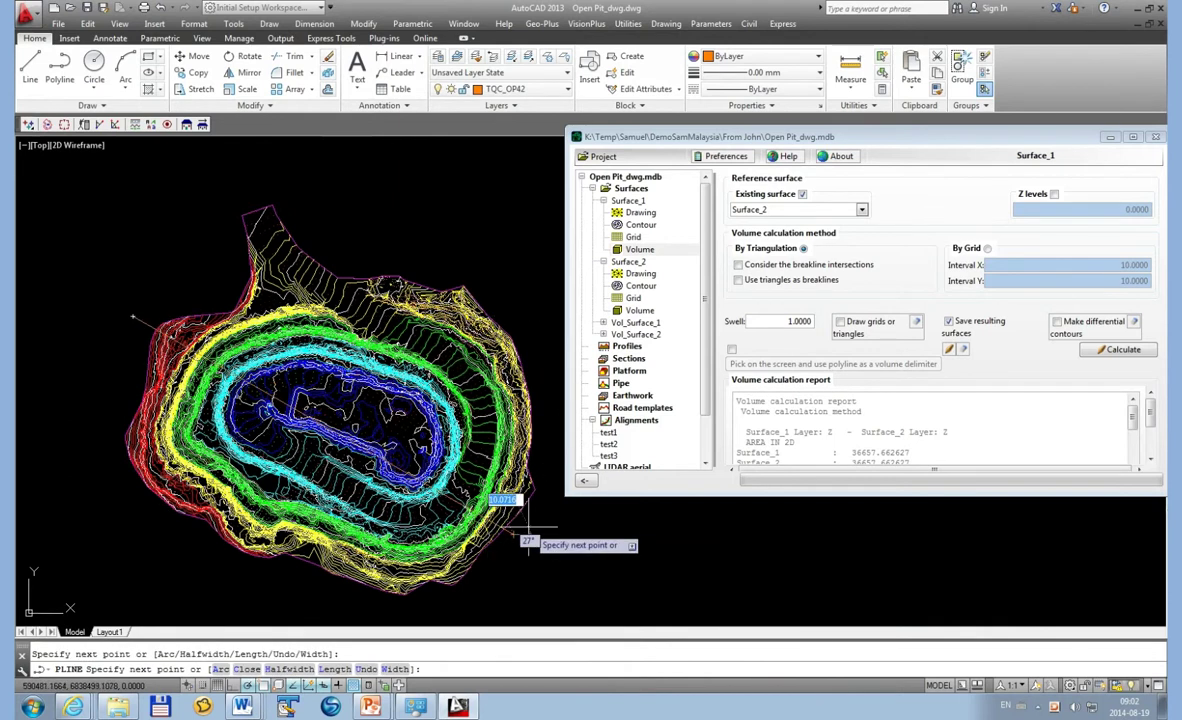
right_click(522, 536)
left_click(562, 300)
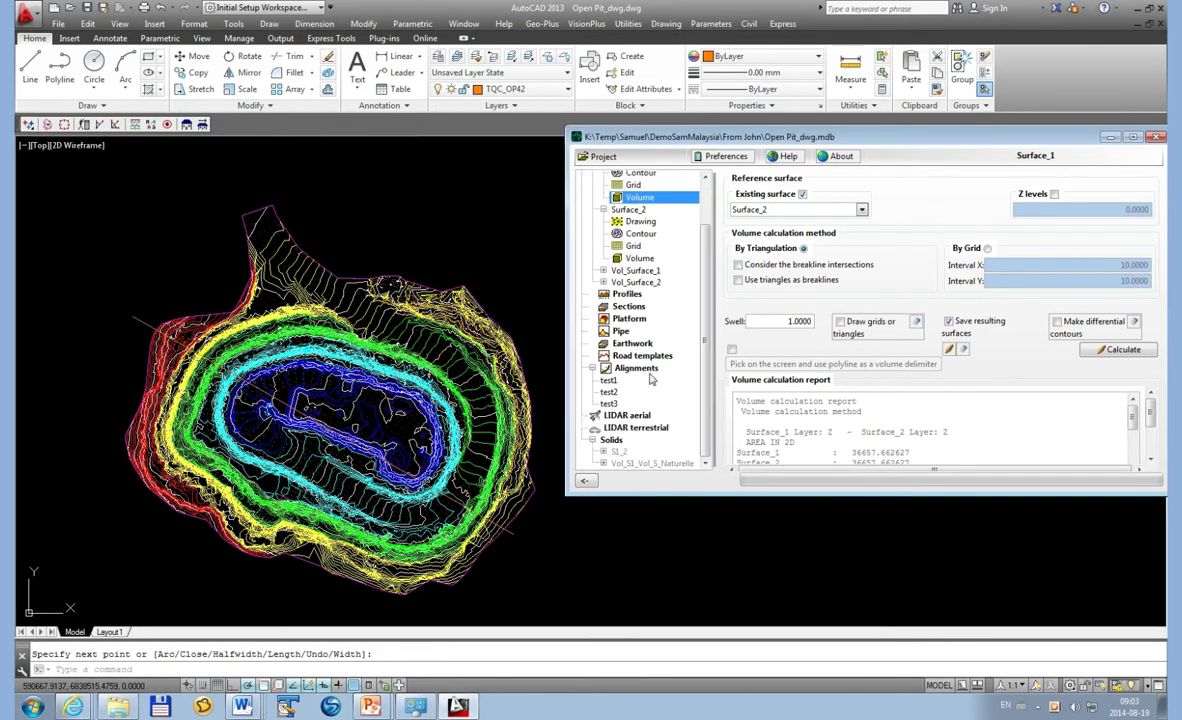
- Create a new alignment named 'Demo' from the polyline crossing the pit
left_click(648, 369)
double_click(645, 374)
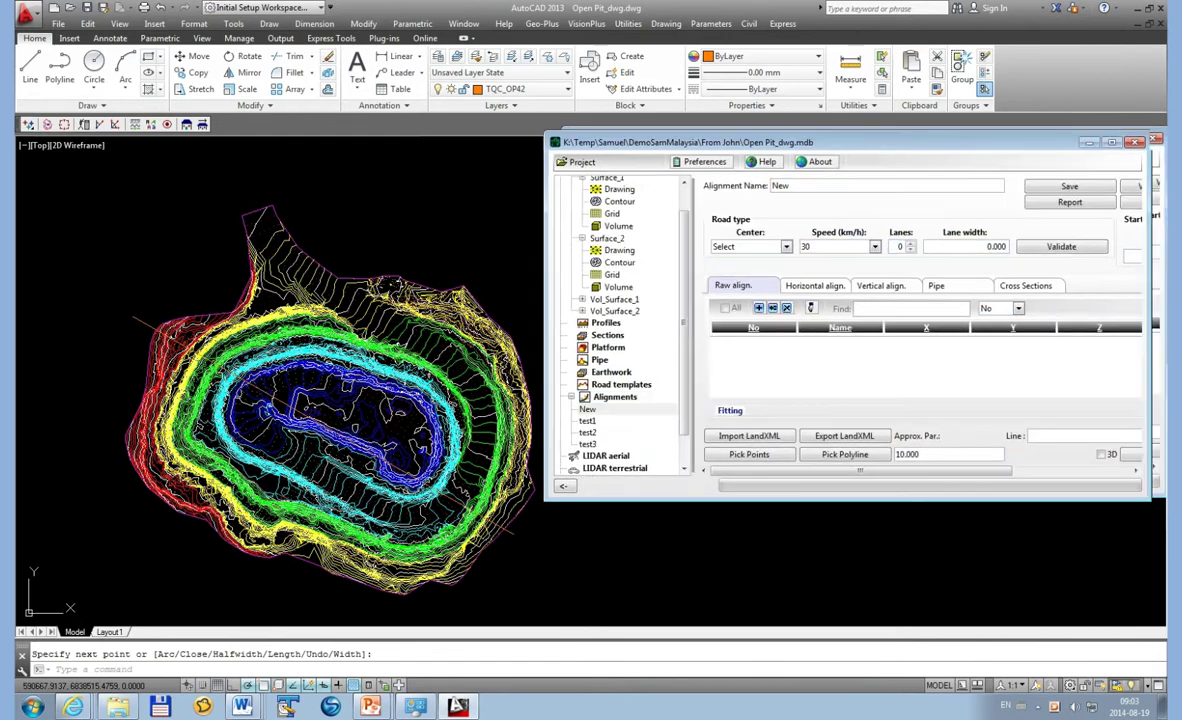
left_click_drag(776, 187, 713, 188)
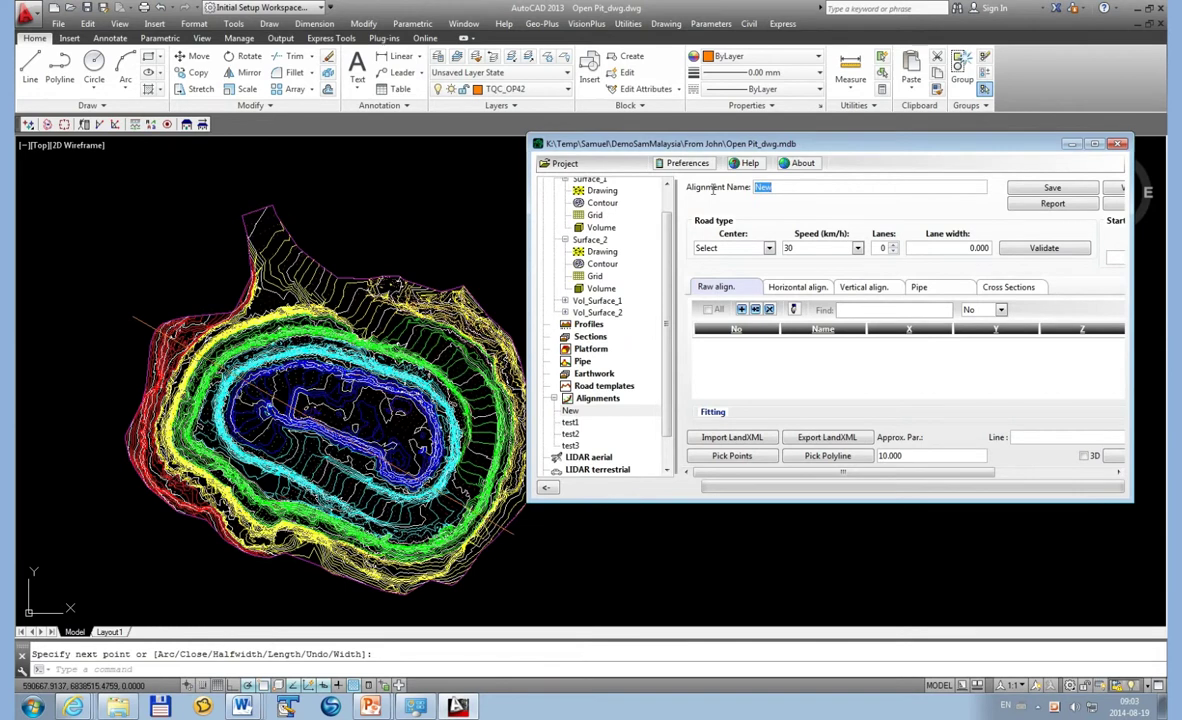
type("Demo")
left_click(817, 457)
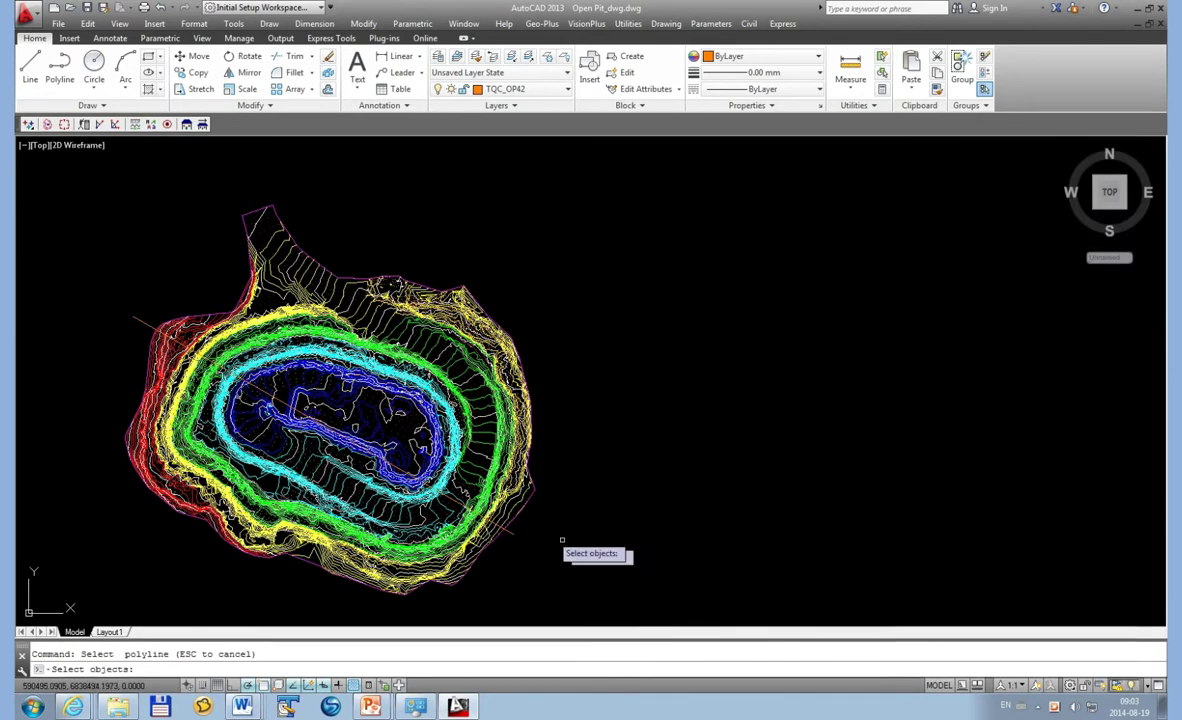
left_click(512, 533)
key("Return")
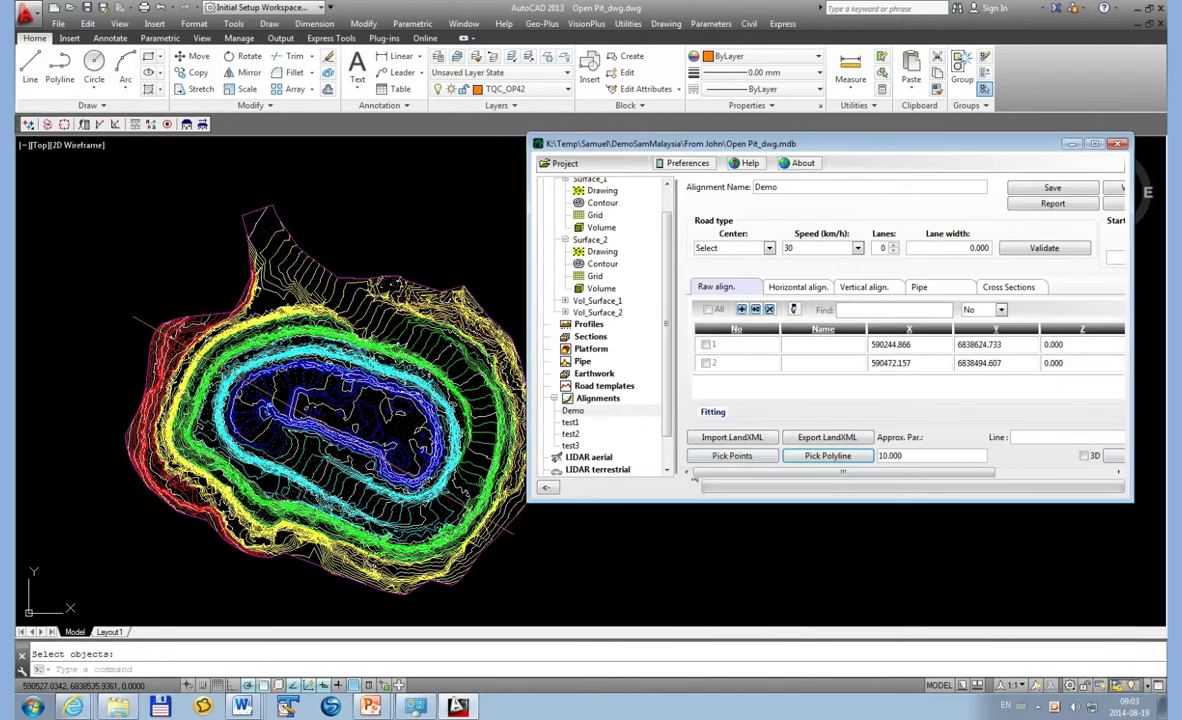
- Enlarge and reposition the alignment dialog, then save the Demo alignment
left_click_drag(1131, 505, 1165, 587)
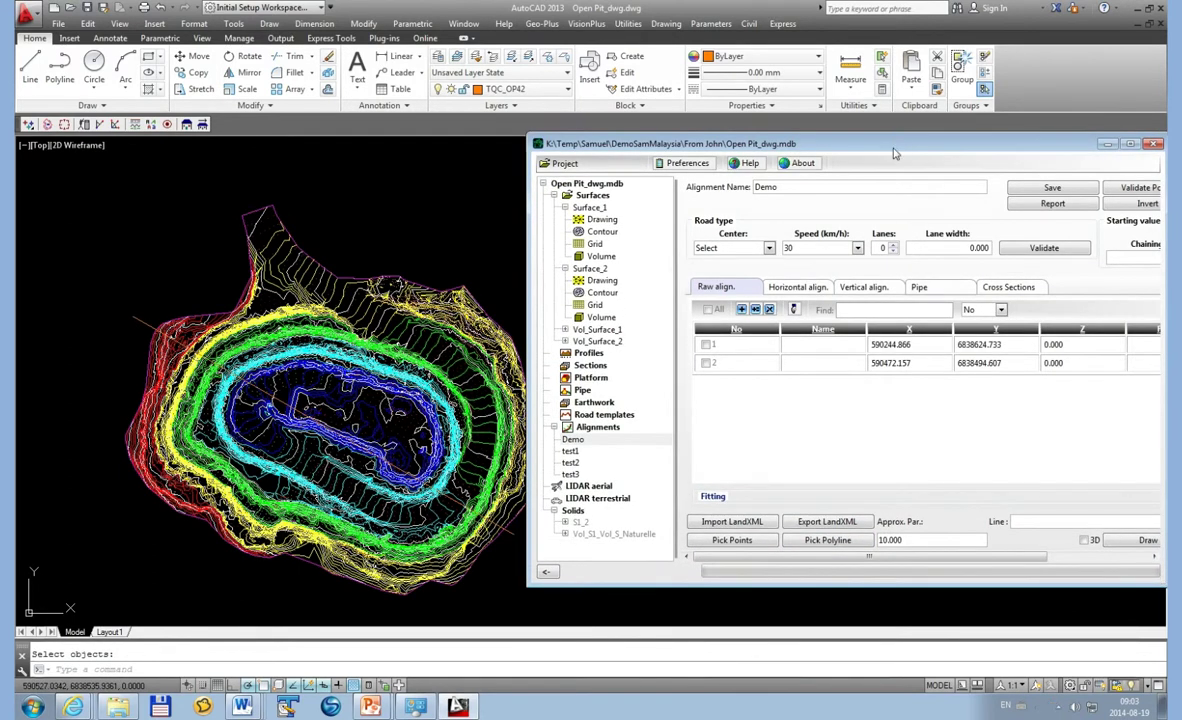
left_click_drag(895, 152, 803, 145)
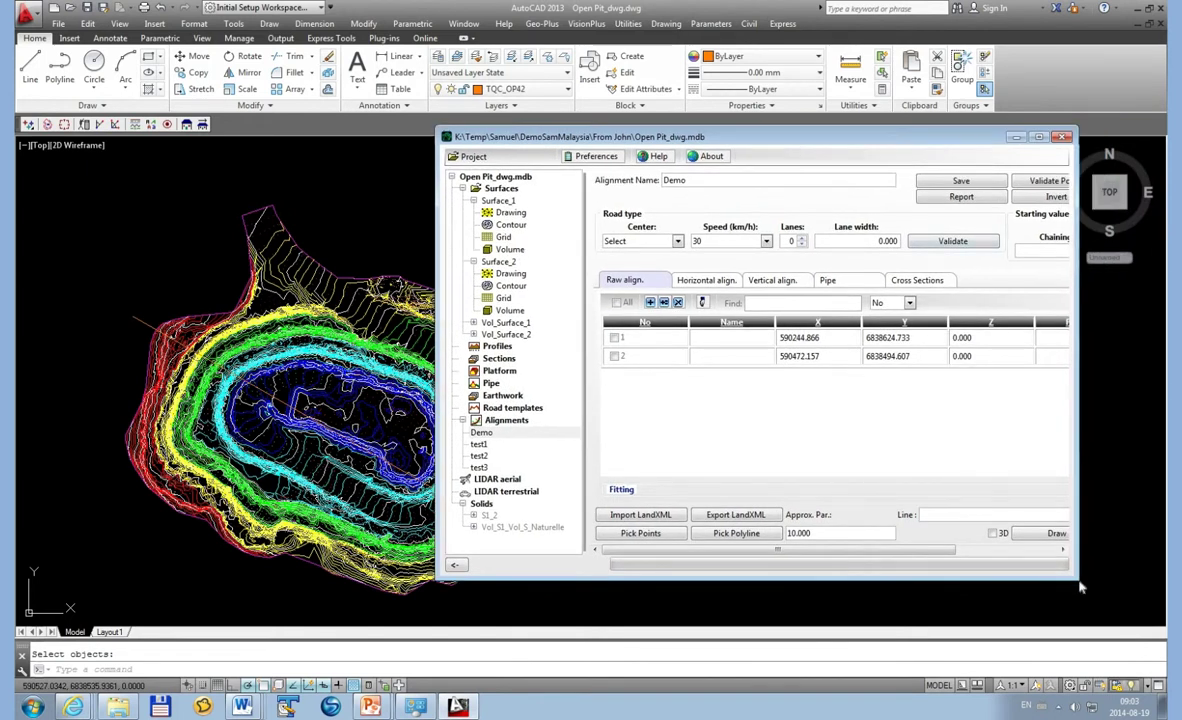
left_click_drag(1080, 587, 1162, 590)
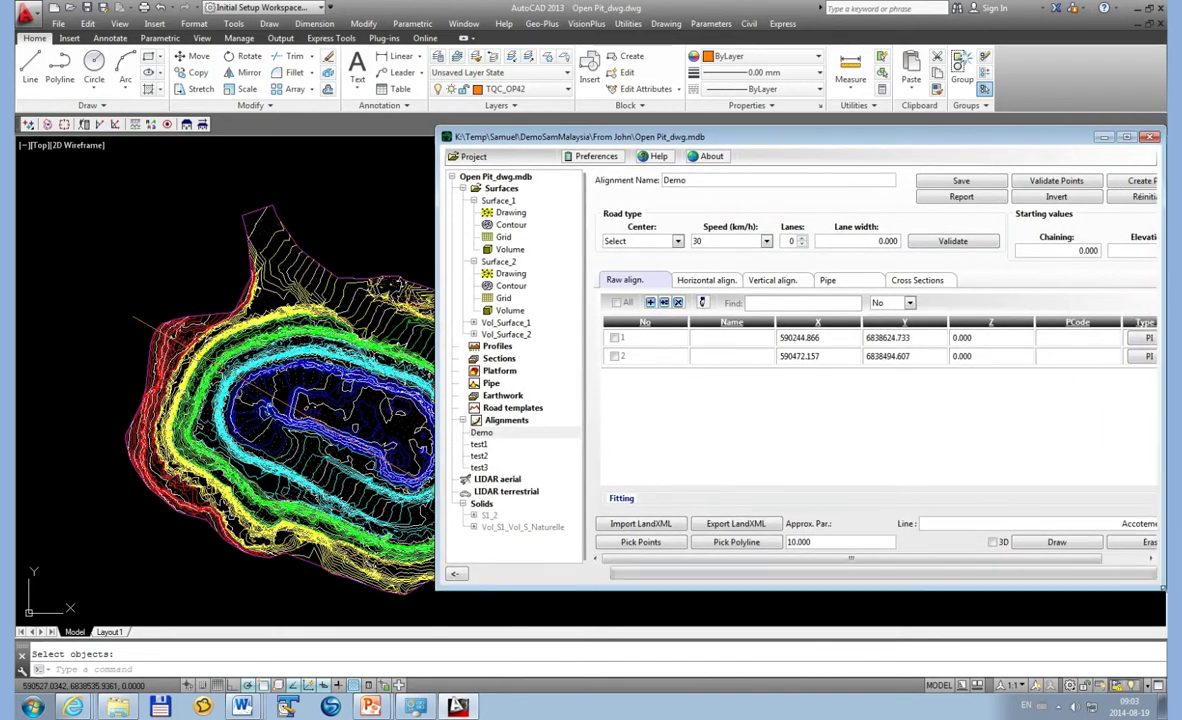
left_click_drag(907, 141, 781, 139)
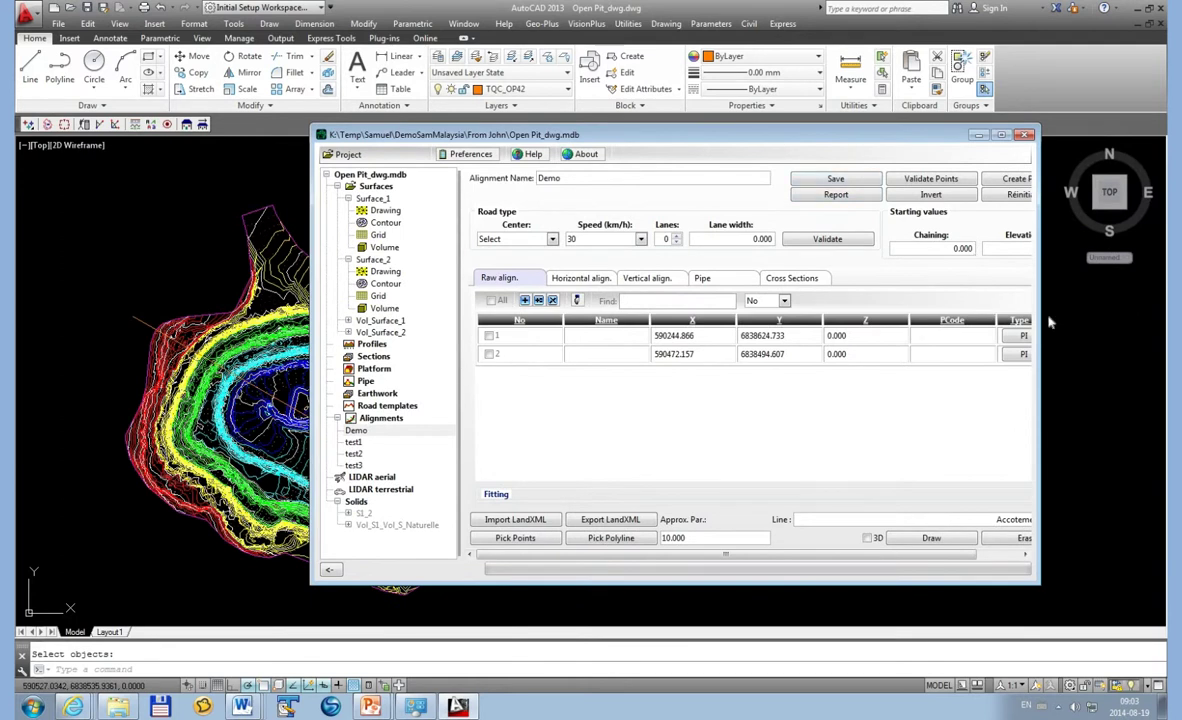
mouse_move(1048, 322)
left_mouse_down()
mouse_move(1105, 312)
mouse_move(1091, 312)
left_mouse_up()
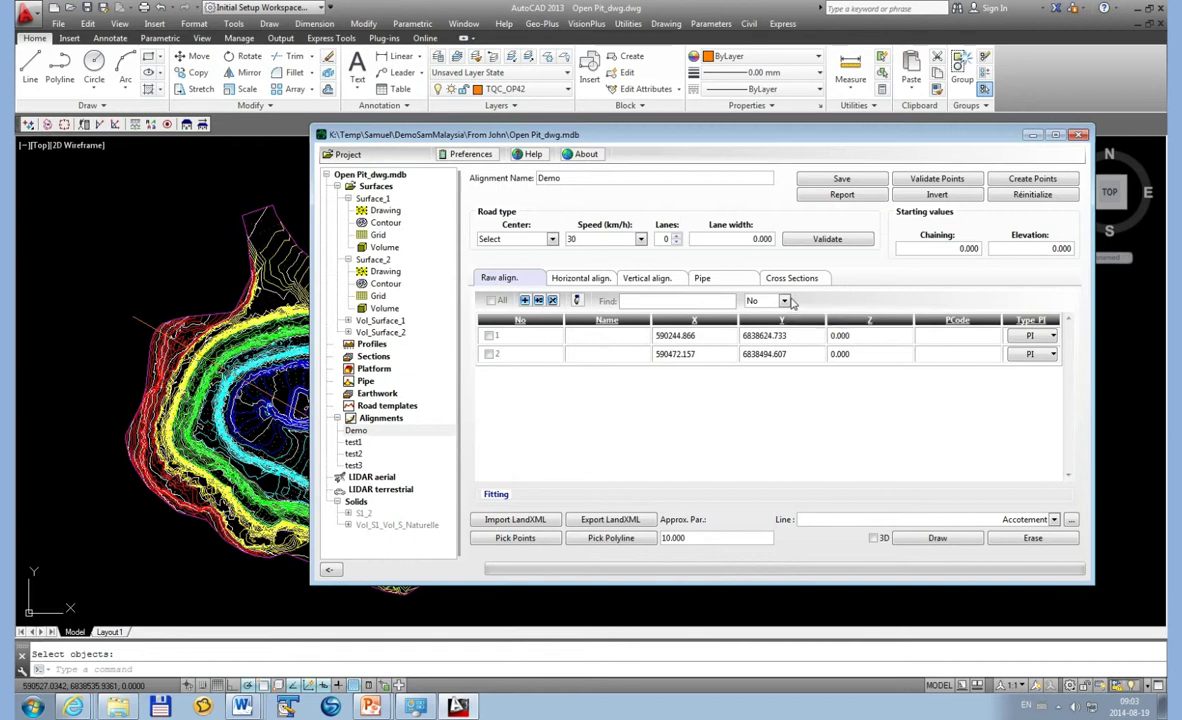
left_click(843, 181)
right_click(358, 357)
- Add Section_1 cutting Surface_1 along Demo, referenced to Surface_2, with a Surface_2 Z volume row
left_click(395, 372)
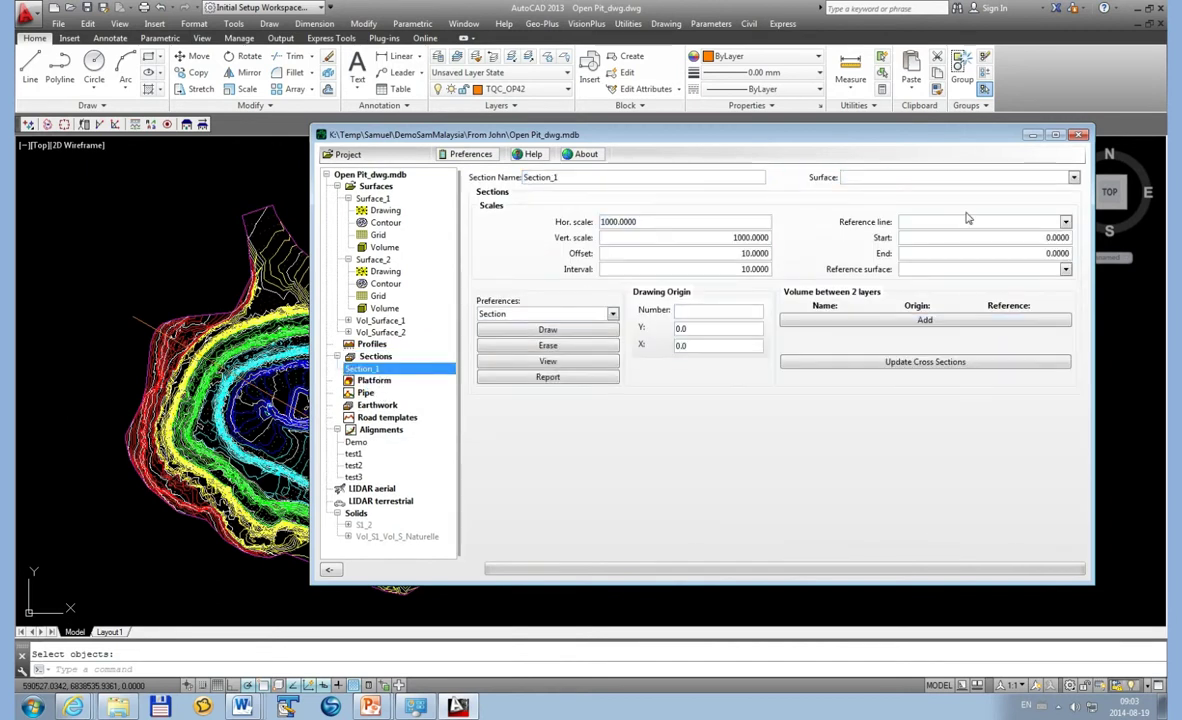
left_click(990, 177)
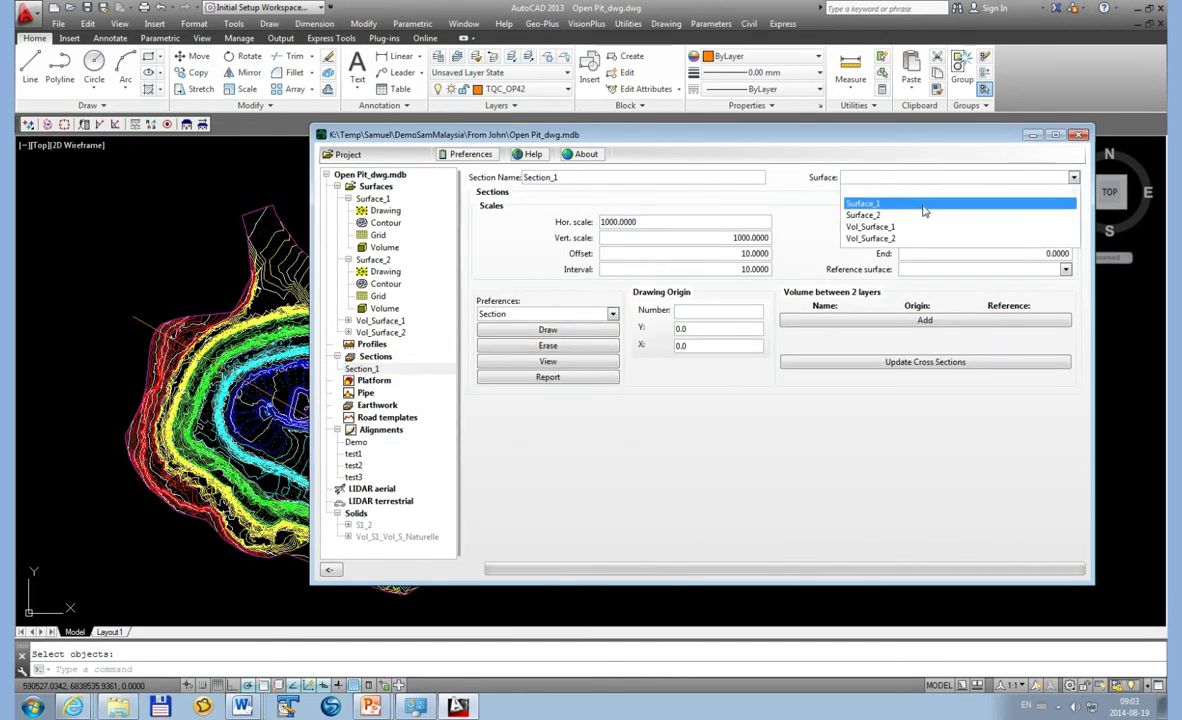
left_click(853, 191)
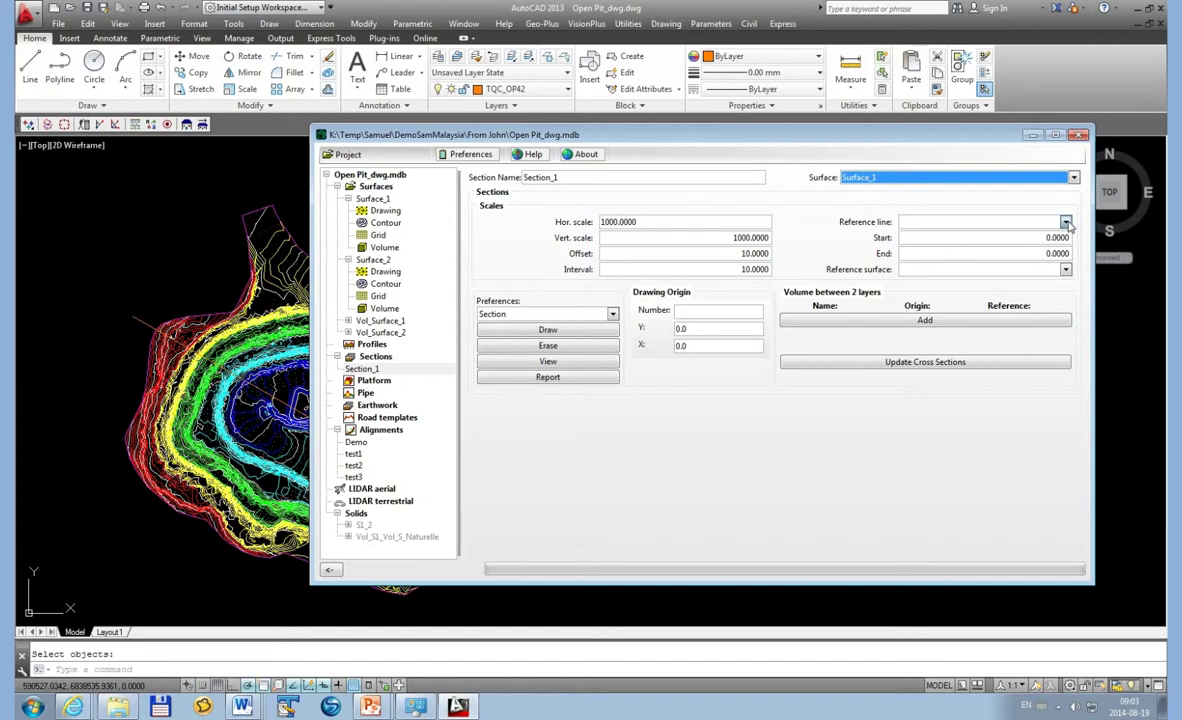
left_click(1066, 222)
left_click(975, 246)
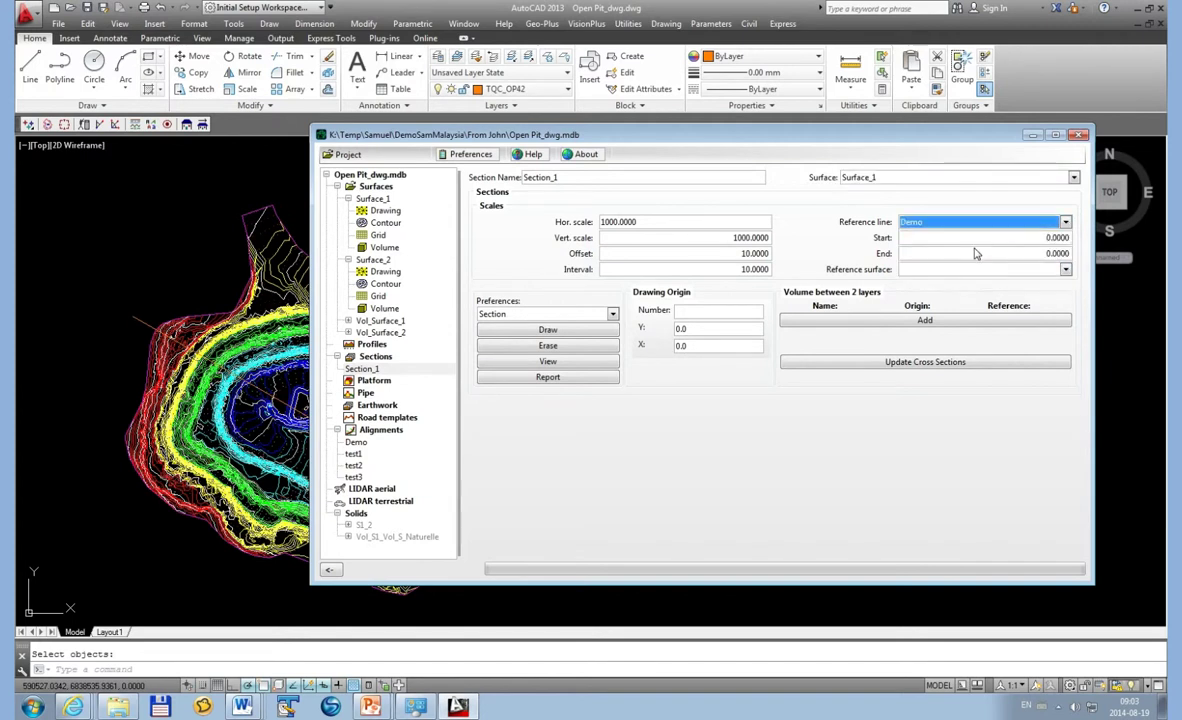
left_click(1066, 270)
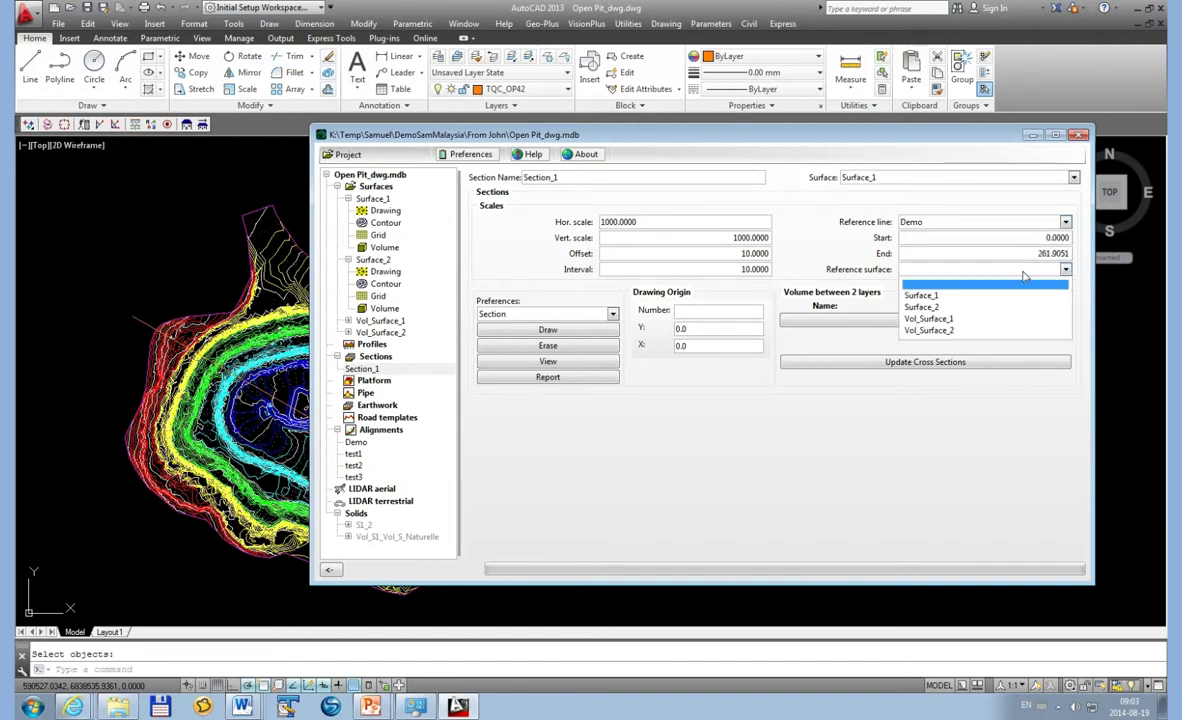
left_click(969, 308)
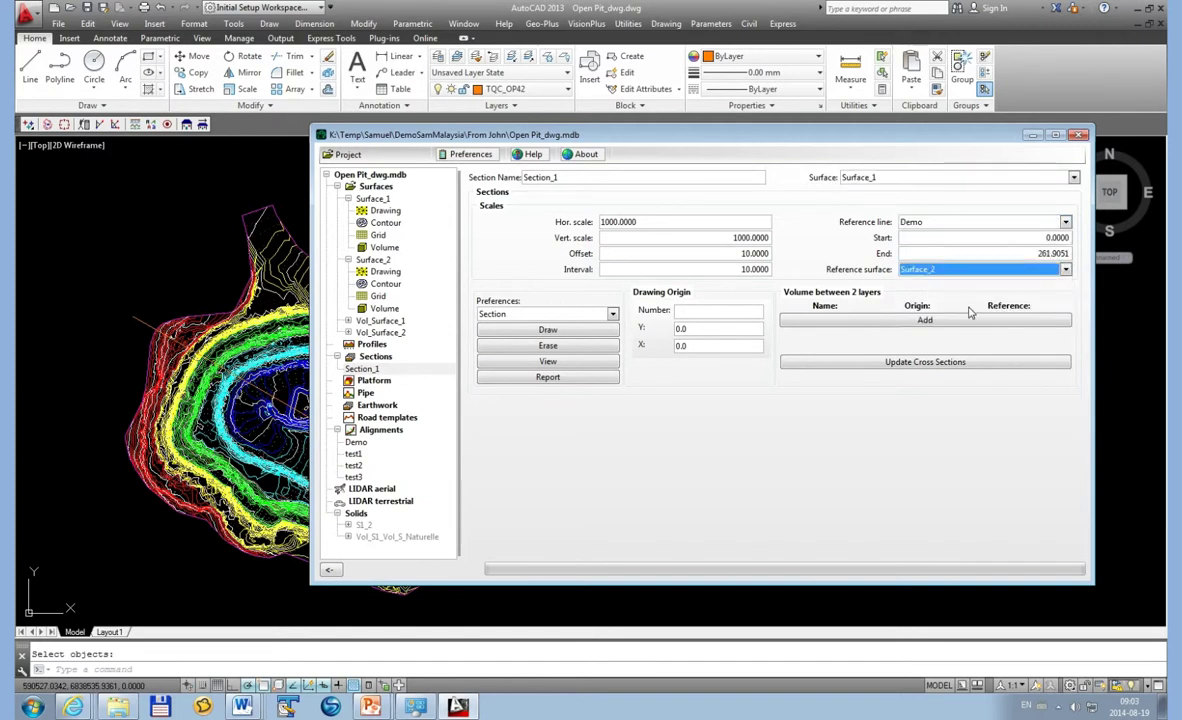
left_click(907, 321)
left_click(835, 317)
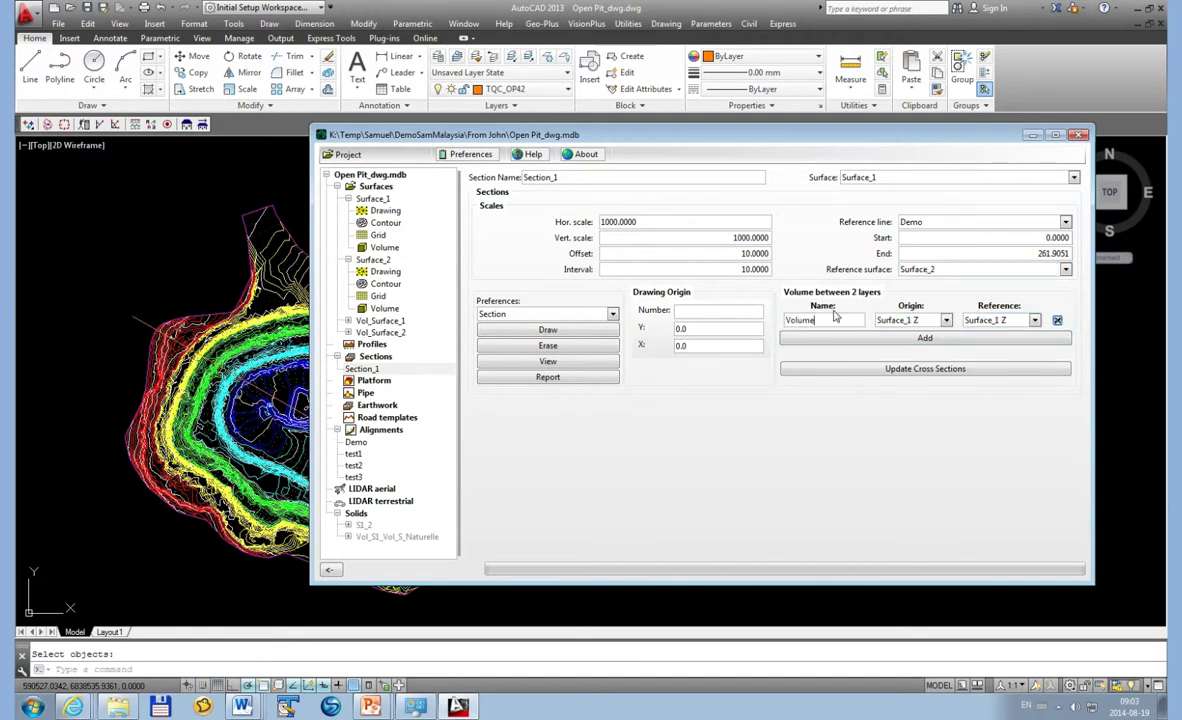
left_click(1035, 320)
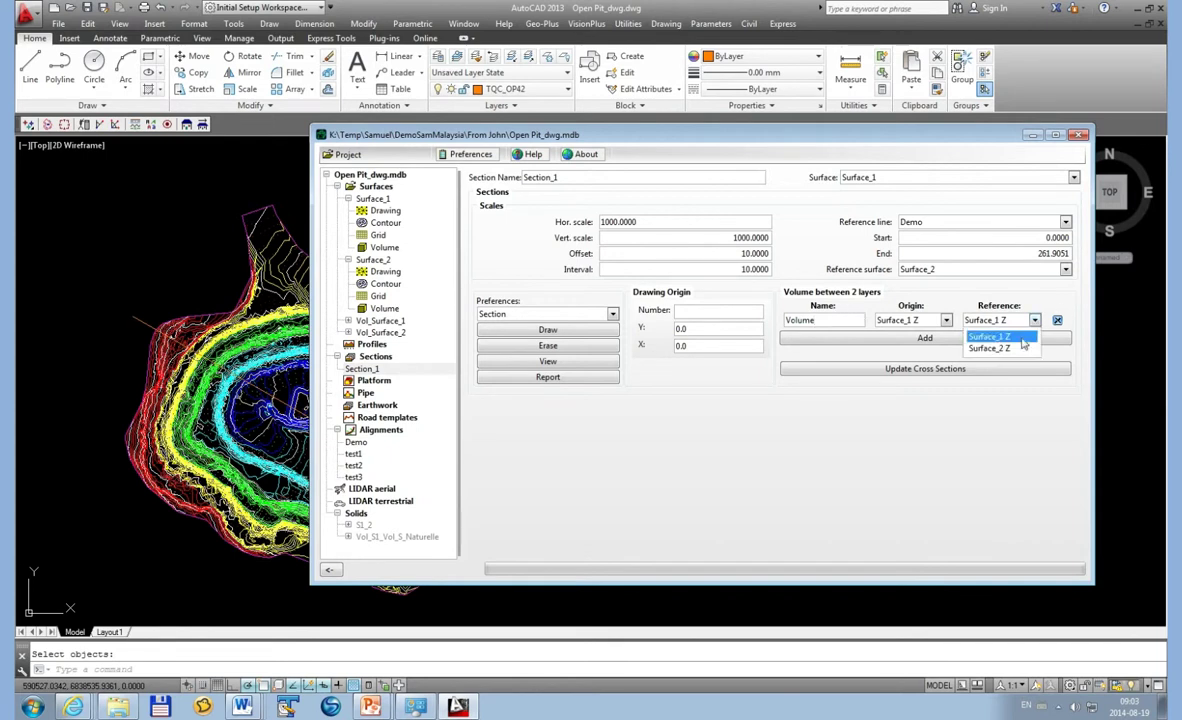
left_click(1019, 352)
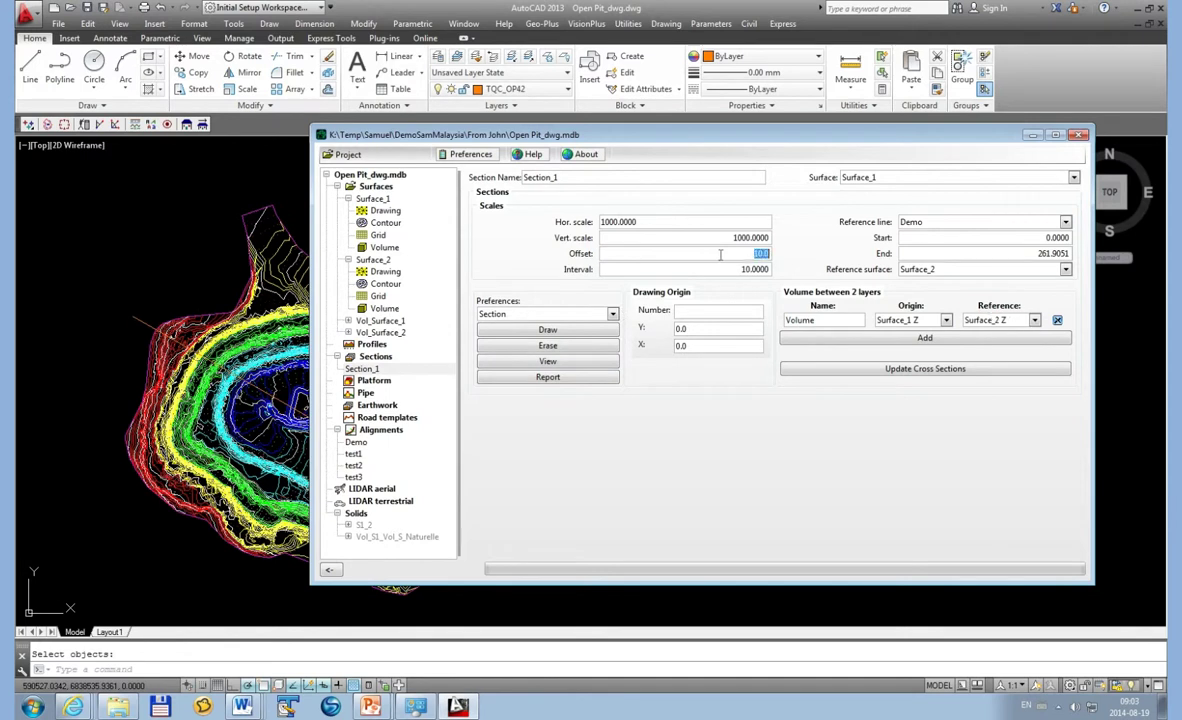
- Set Offset 100 and Interval 20, then update the cross sections
left_click(771, 253)
double_click(771, 253)
type("10010.020")
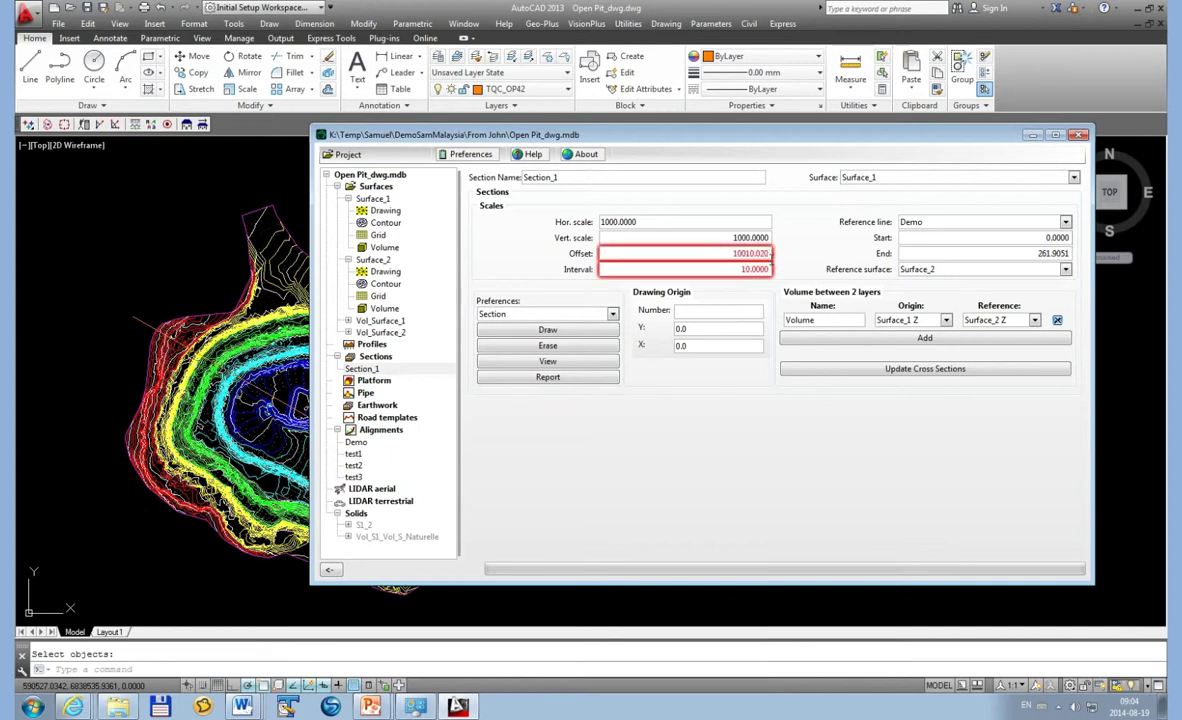
double_click(733, 270)
key("BackSpace")
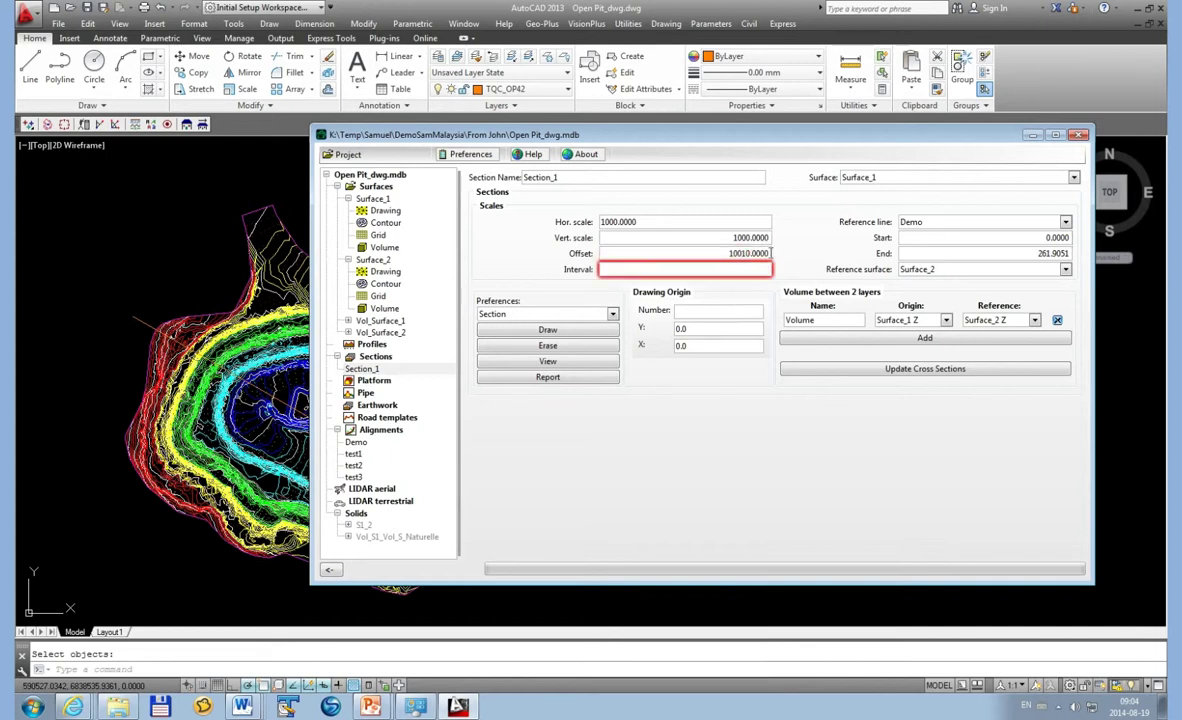
left_click(770, 253)
left_click(743, 253)
double_click(745, 254)
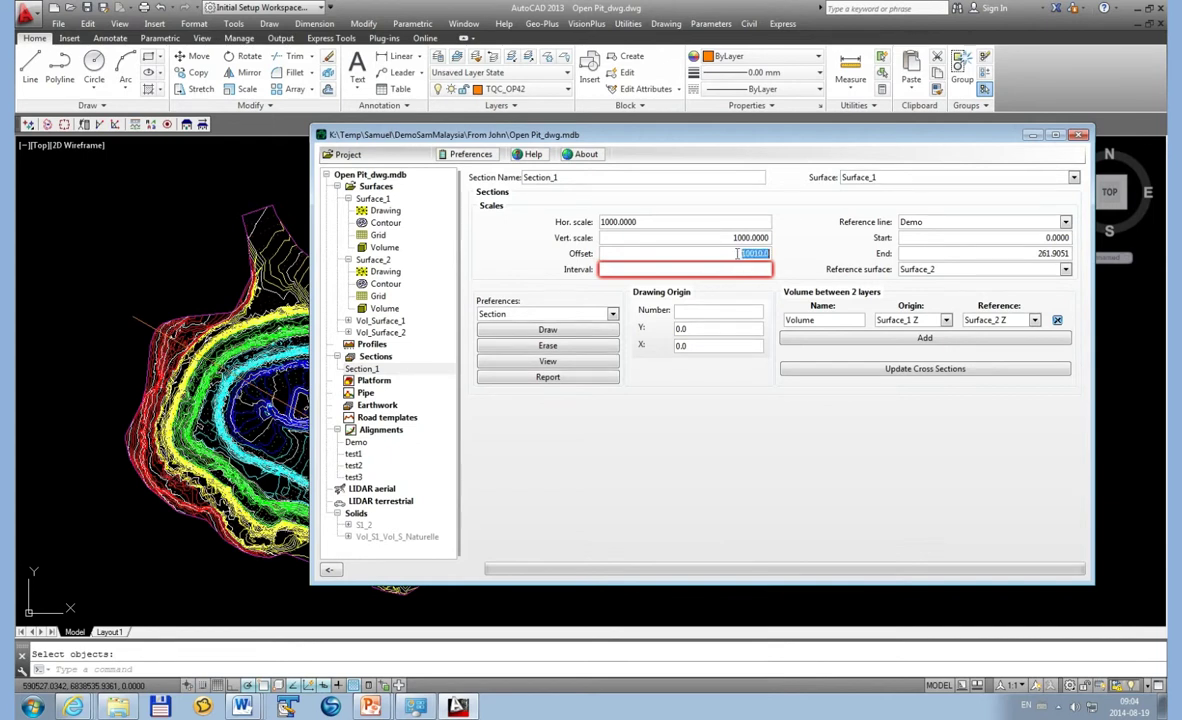
type("100")
key("Tab")
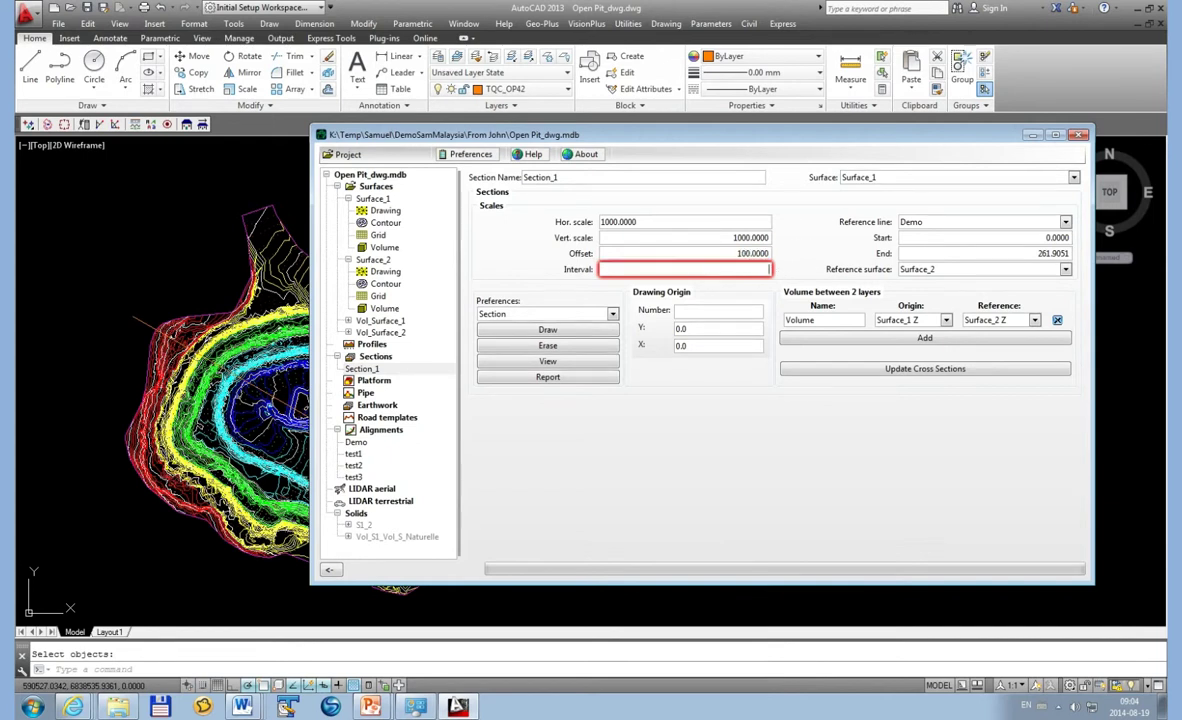
type("20")
key("Tab")
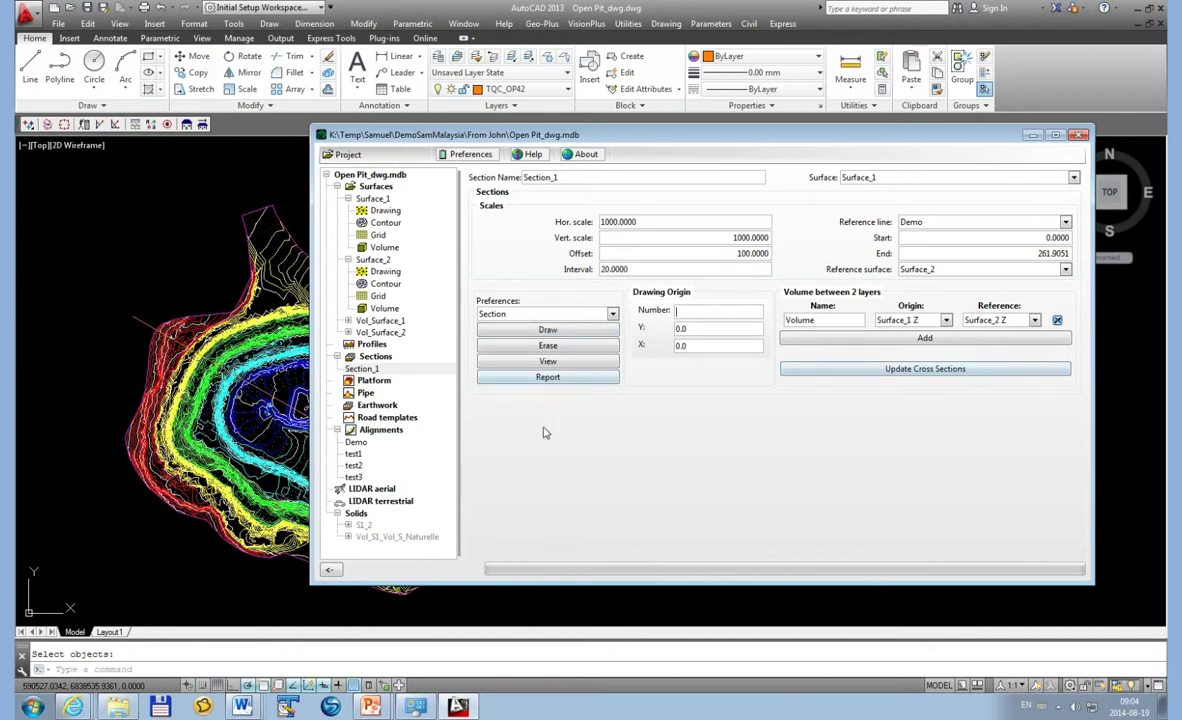
left_click(525, 330)
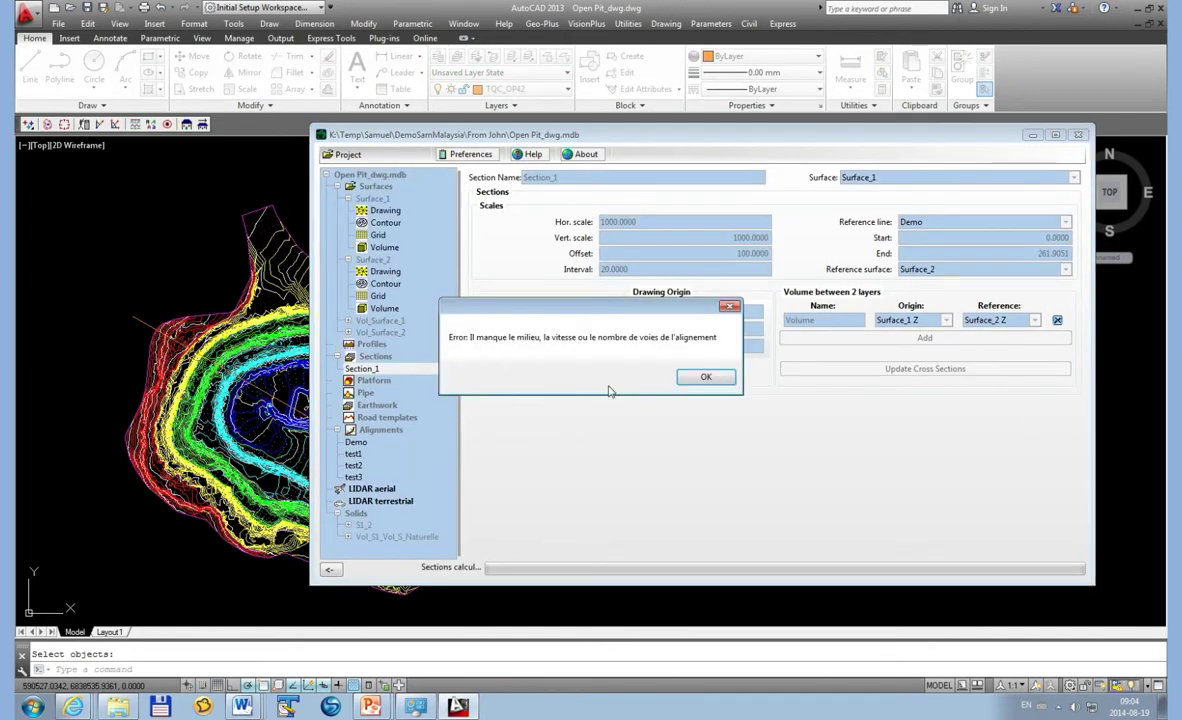
- Dismiss the alignment-data warning and step through sections to chaining 0+100
key("Return")
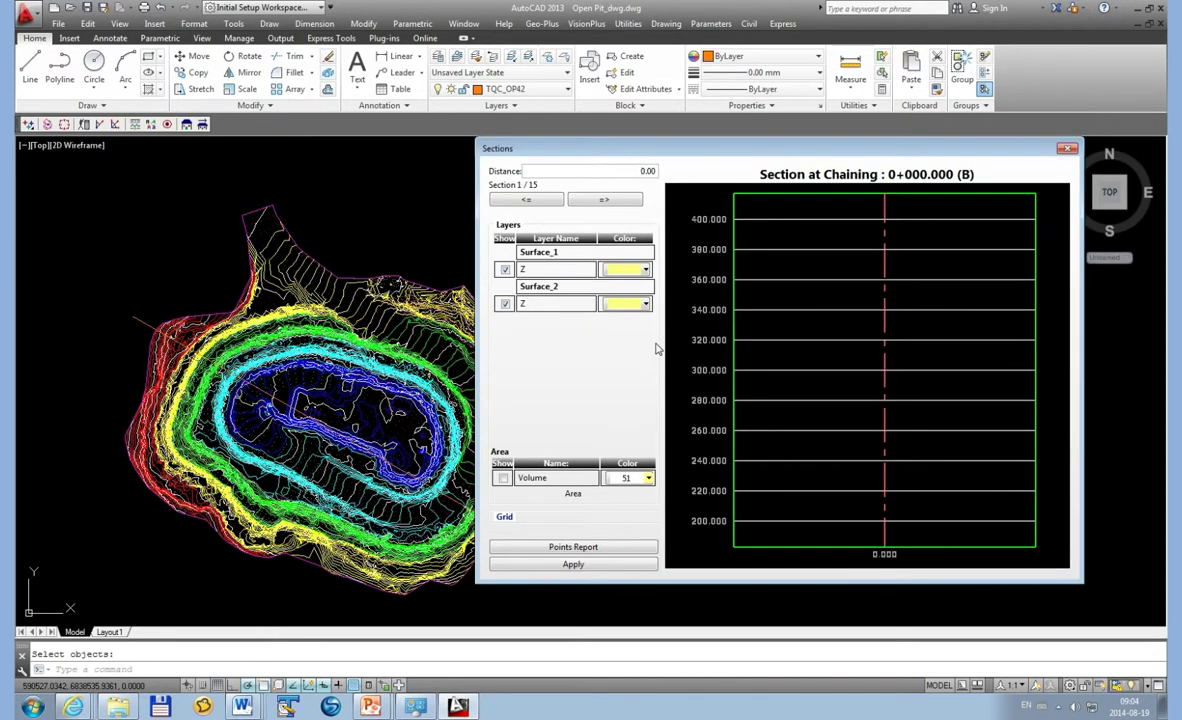
scroll(728, 395, "down", 1)
scroll(722, 408, "down", 1)
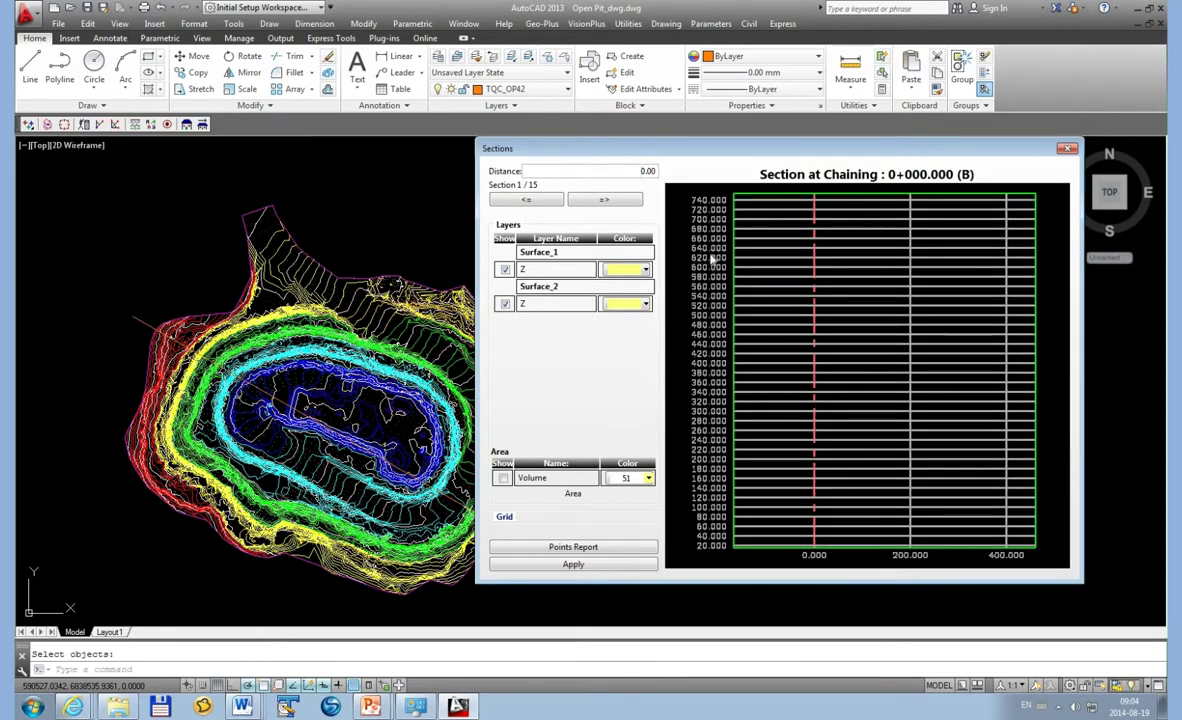
left_click(605, 200)
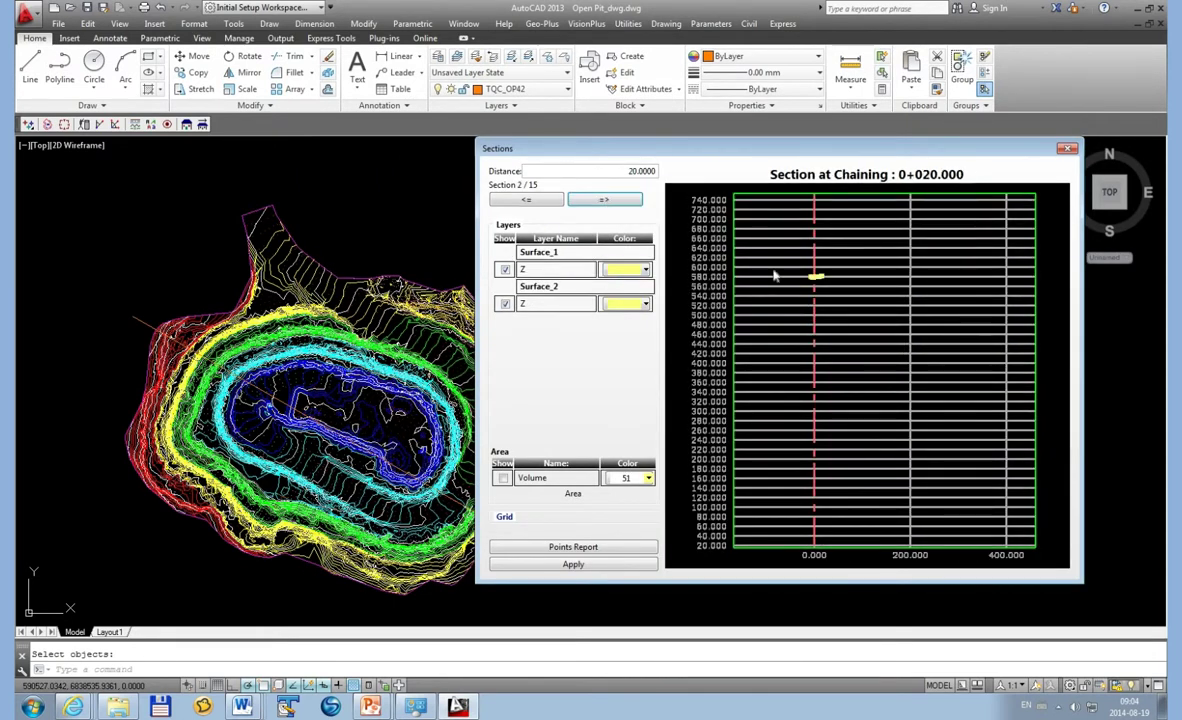
scroll(815, 285, "up", 2)
scroll(805, 290, "up", 1)
scroll(822, 290, "up", 1)
scroll(822, 290, "up", 2)
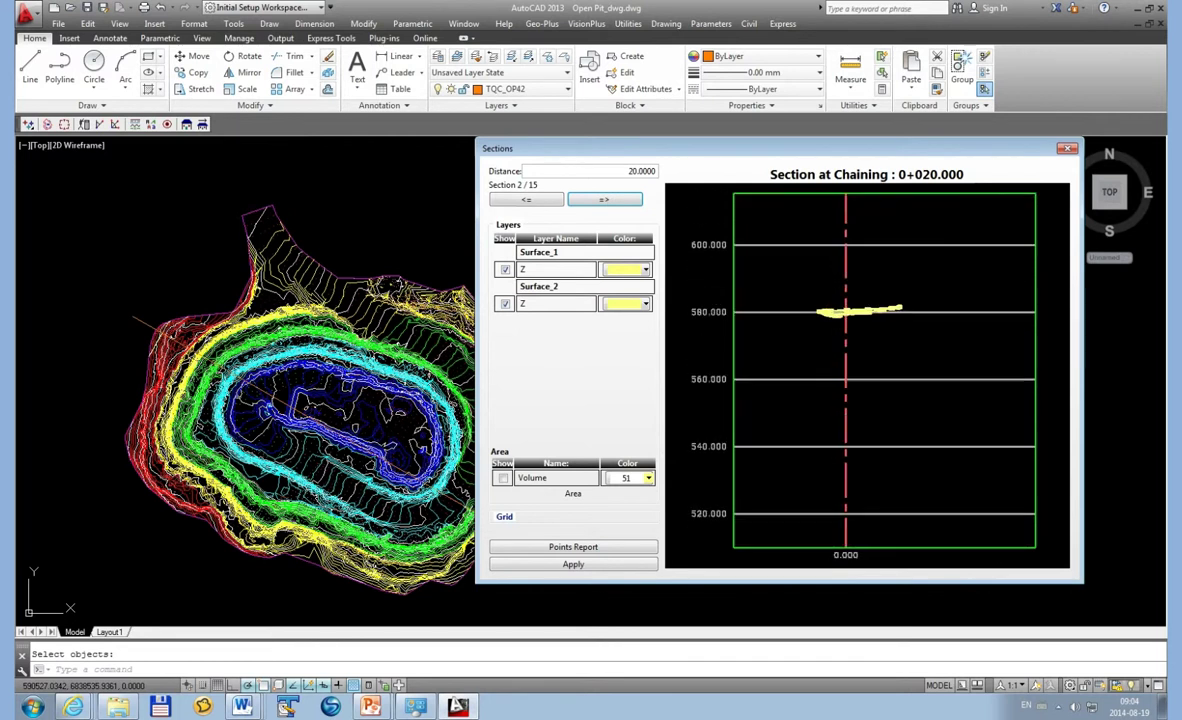
scroll(822, 290, "up", 1)
scroll(823, 290, "up", 1)
scroll(825, 292, "up", 1)
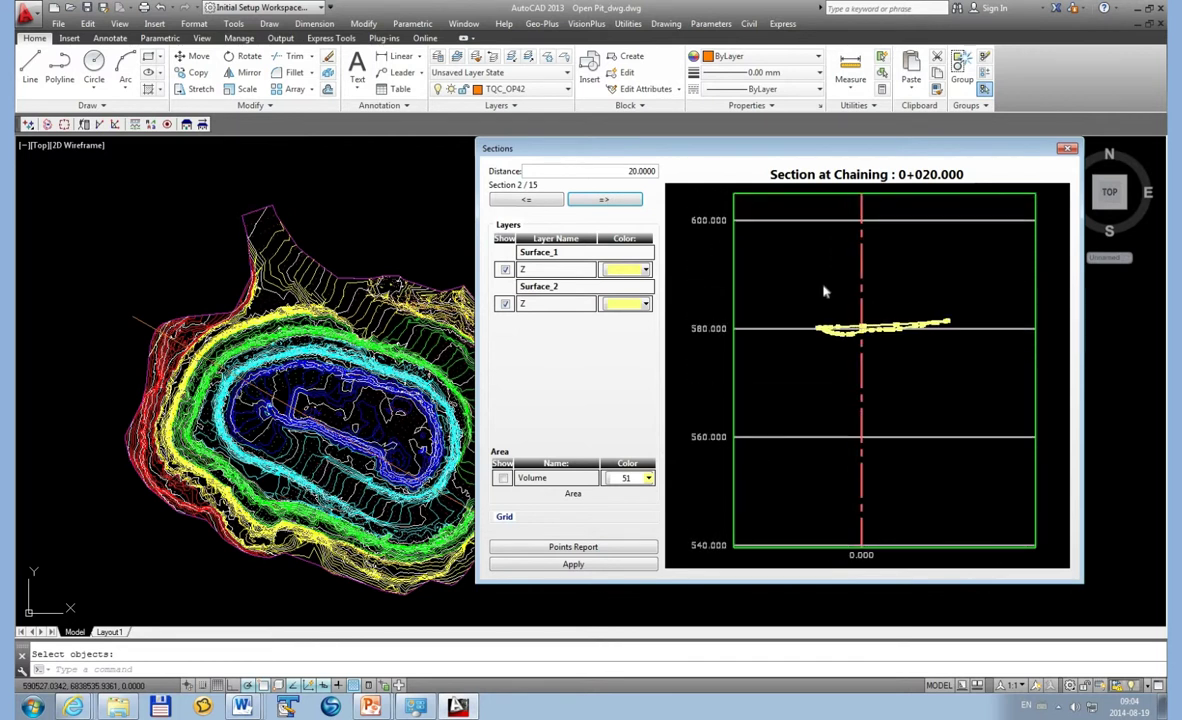
left_click(604, 199)
scroll(735, 432, "down", 1)
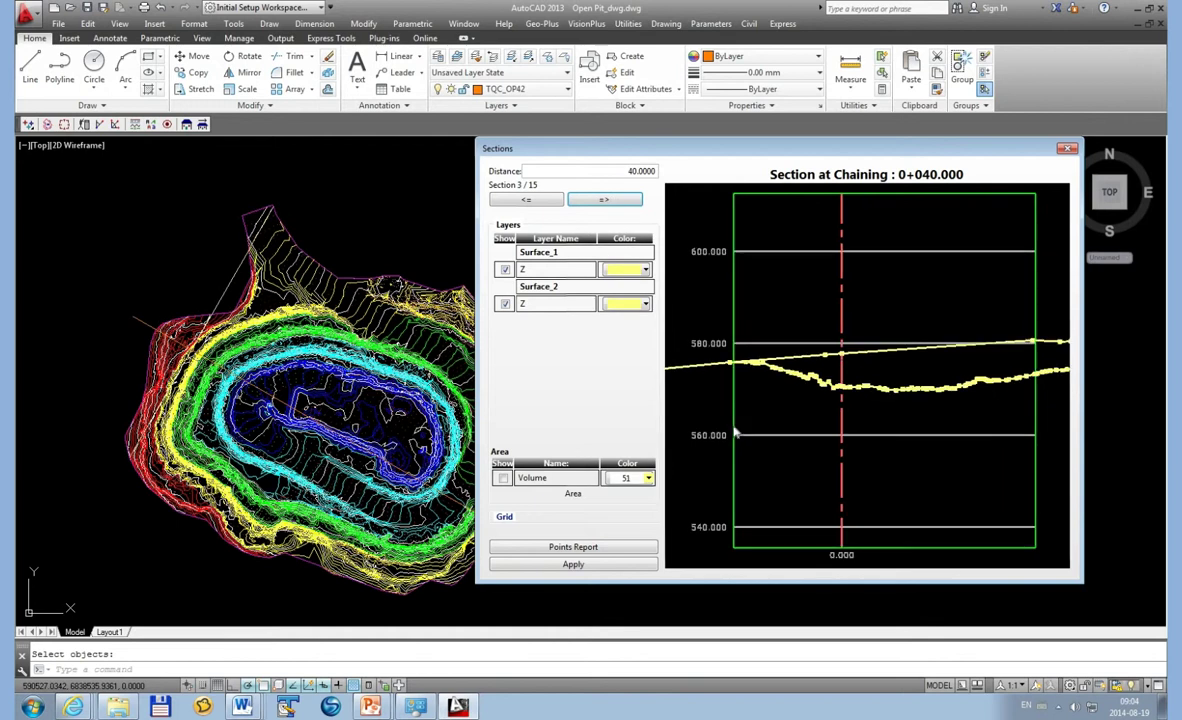
scroll(735, 432, "down", 2)
scroll(735, 432, "down", 1)
scroll(735, 432, "down", 1)
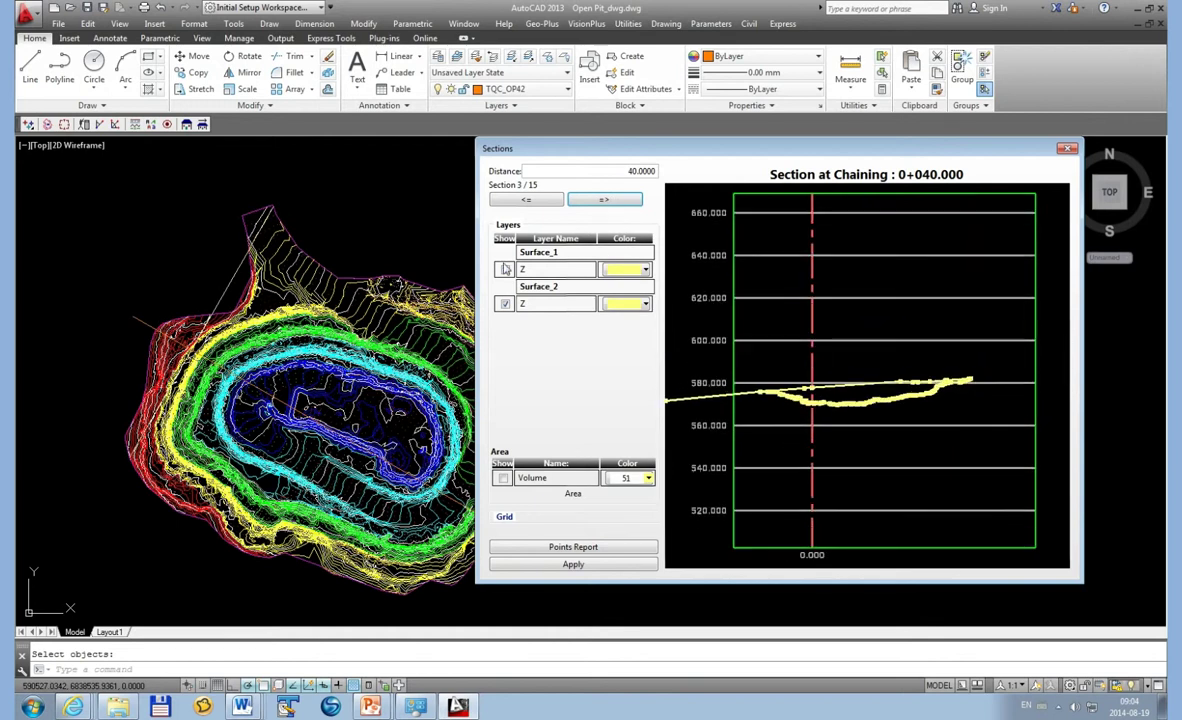
left_click(624, 204)
left_click(624, 204)
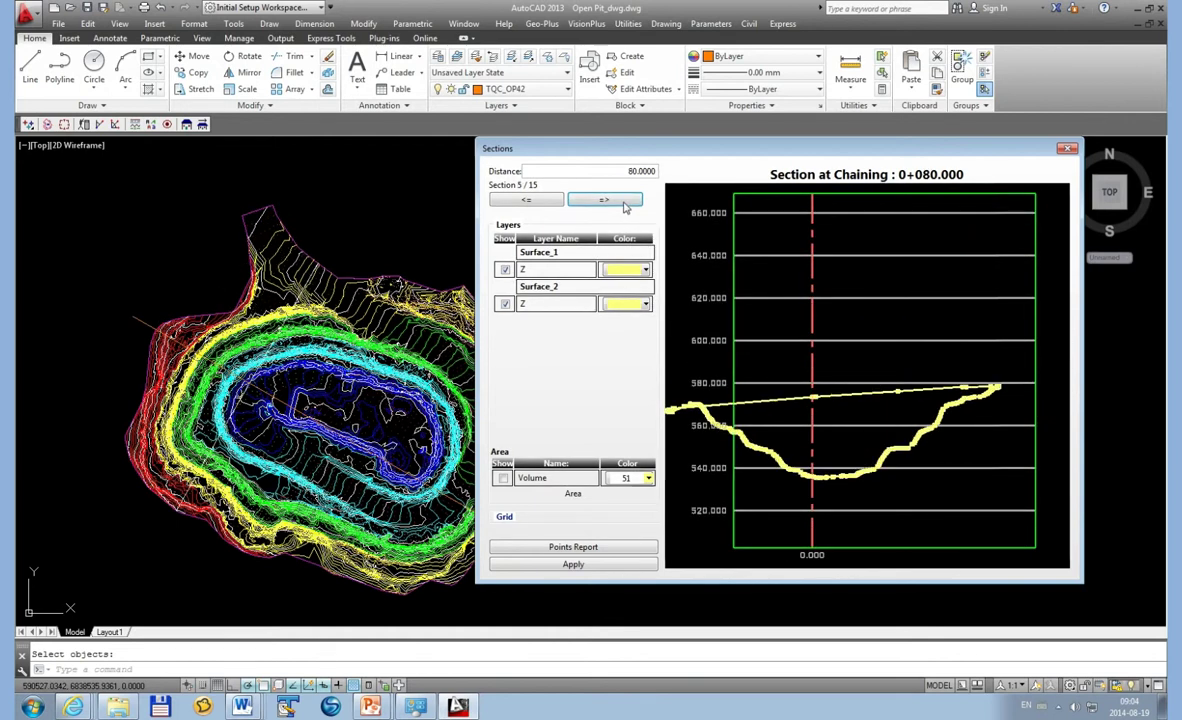
left_click(624, 204)
- Advance to section 9/15 at 0+160 and show its area (excavation 3725.48, fill -0.03)
scroll(940, 458, "down", 1)
scroll(940, 458, "down", 1)
scroll(940, 458, "down", 1)
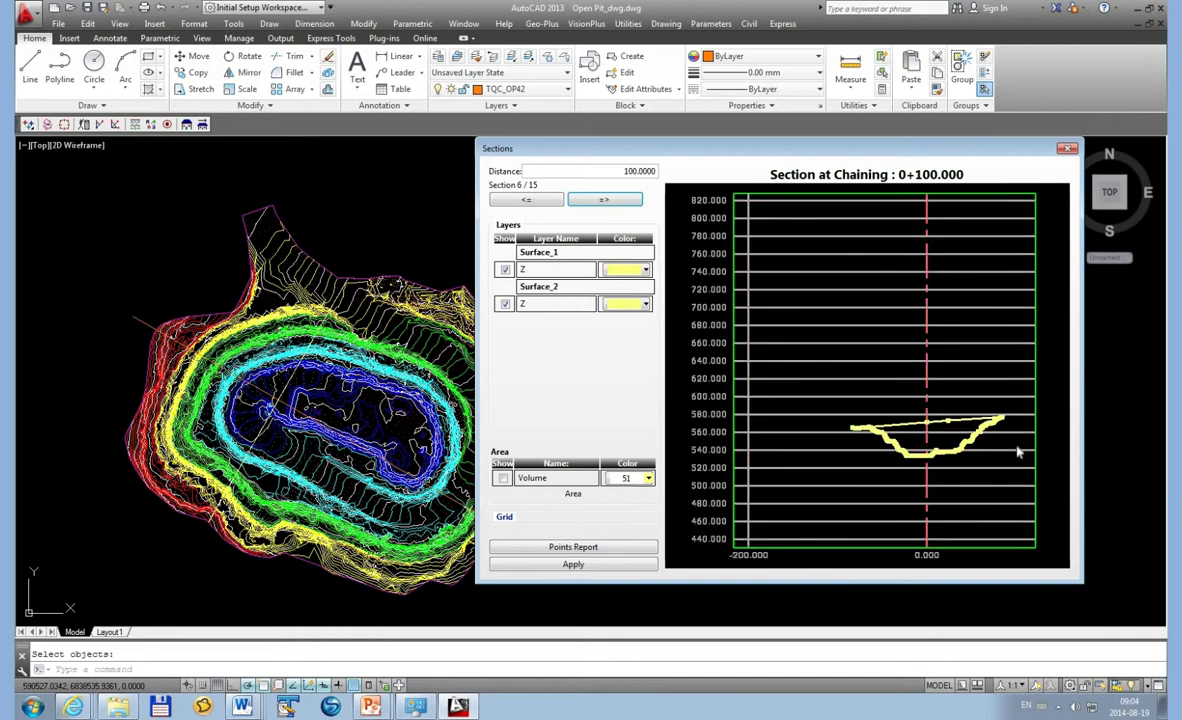
scroll(985, 496, "up", 2)
scroll(985, 496, "down", 1)
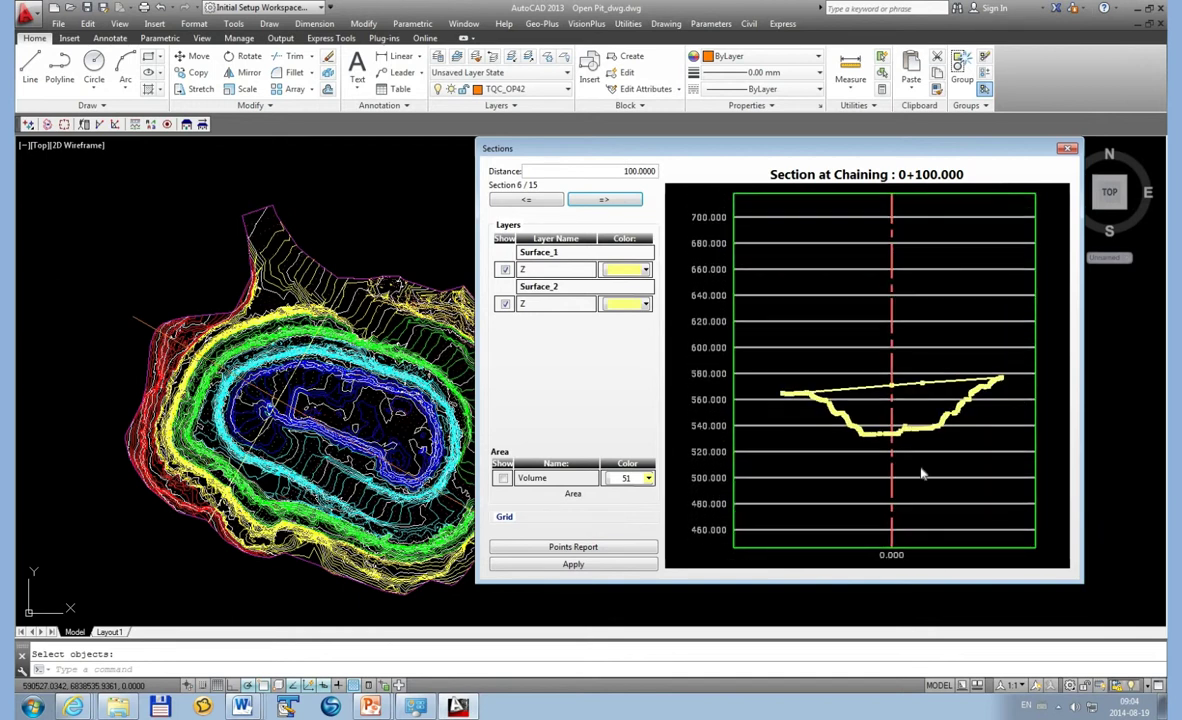
left_click(605, 200)
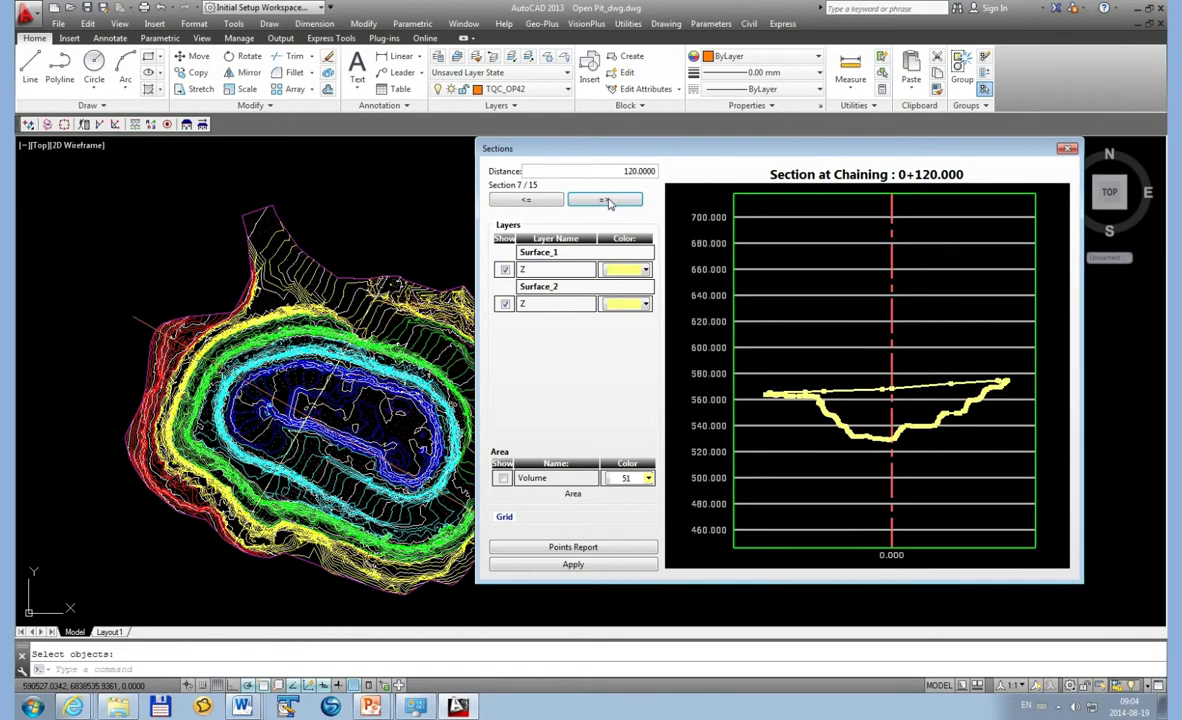
left_click(606, 201)
left_click(606, 201)
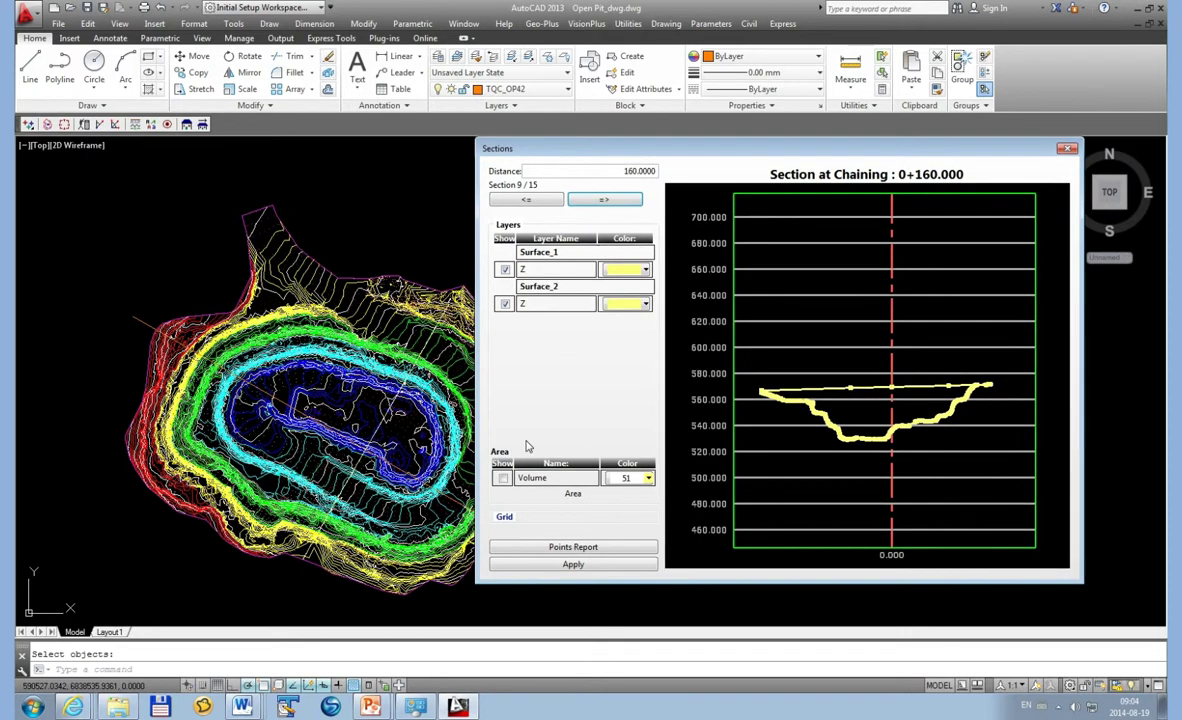
left_click(504, 478)
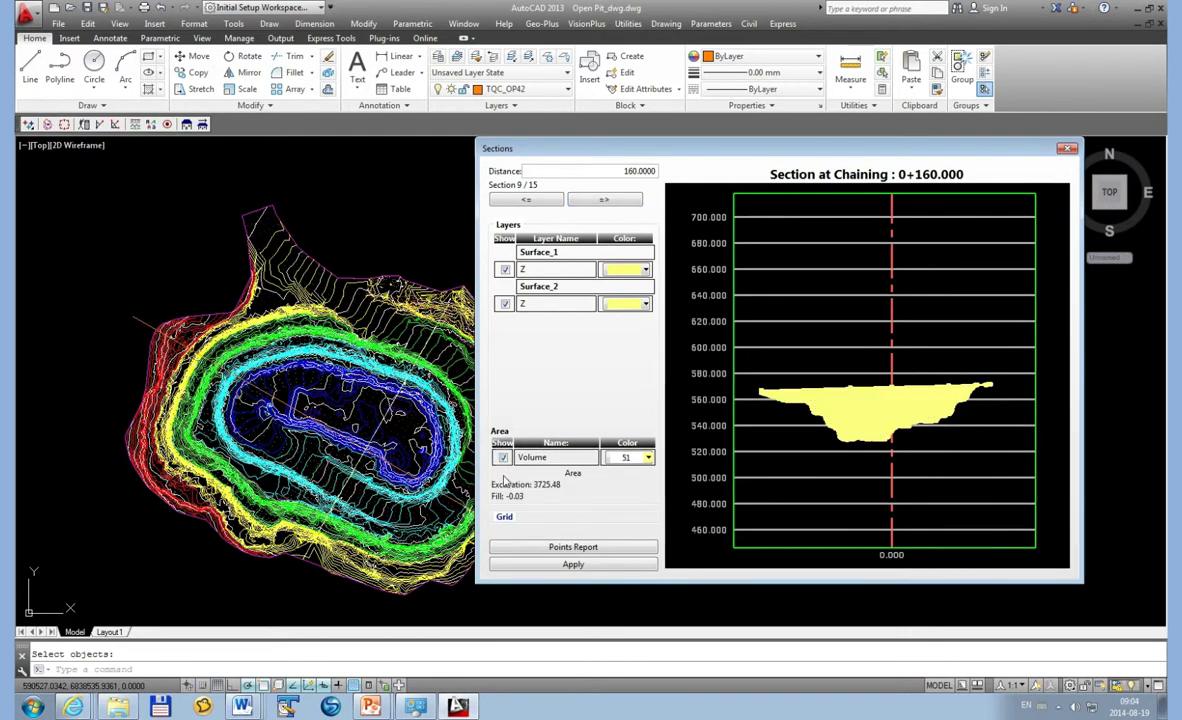
- Shade the volume area green (colour 3) and show it again
left_click(648, 457)
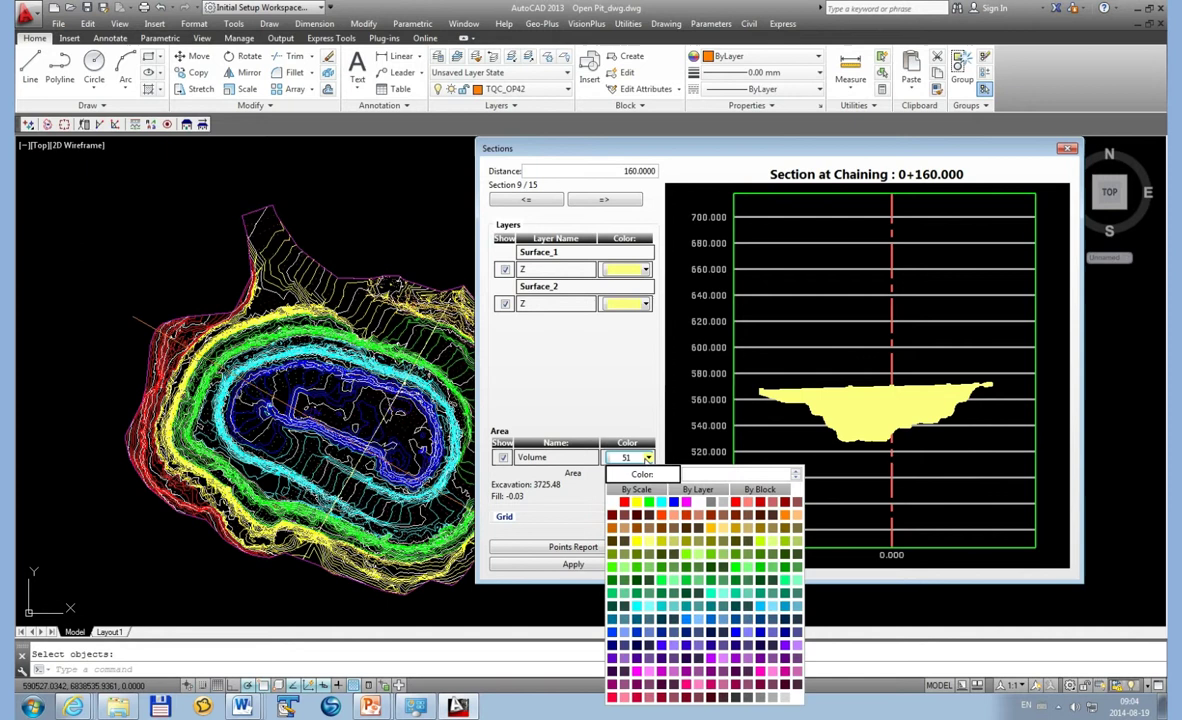
left_click(648, 501)
left_click(504, 458)
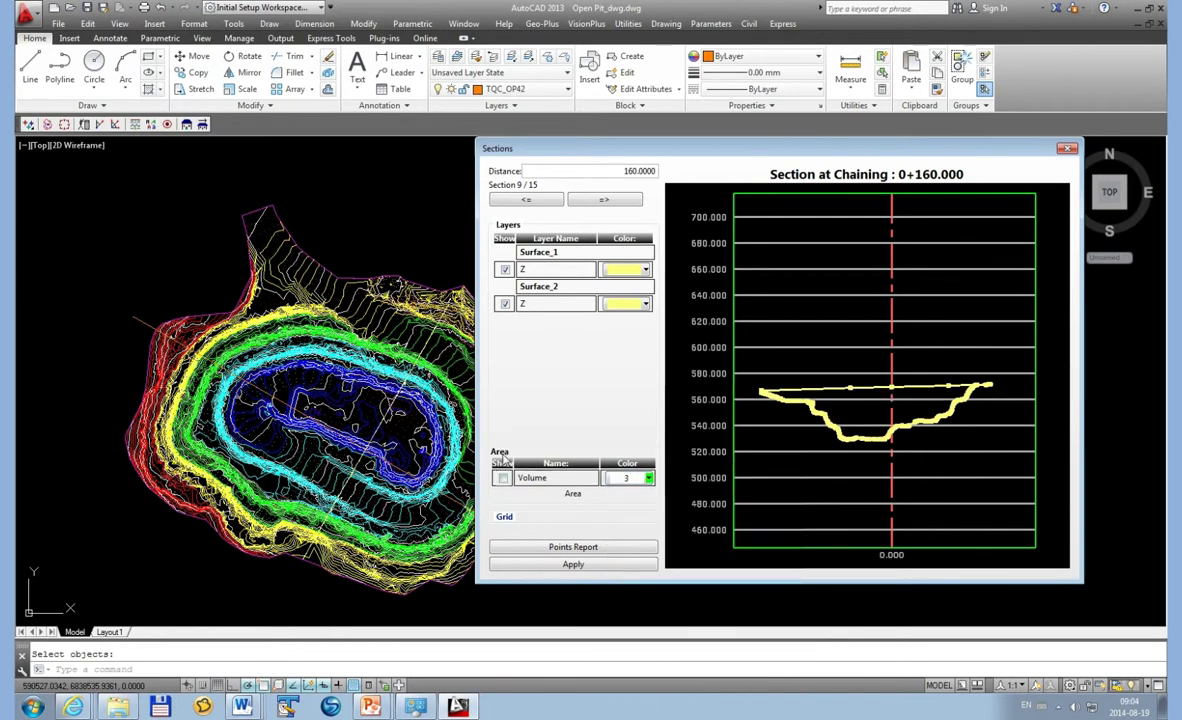
left_click(503, 478)
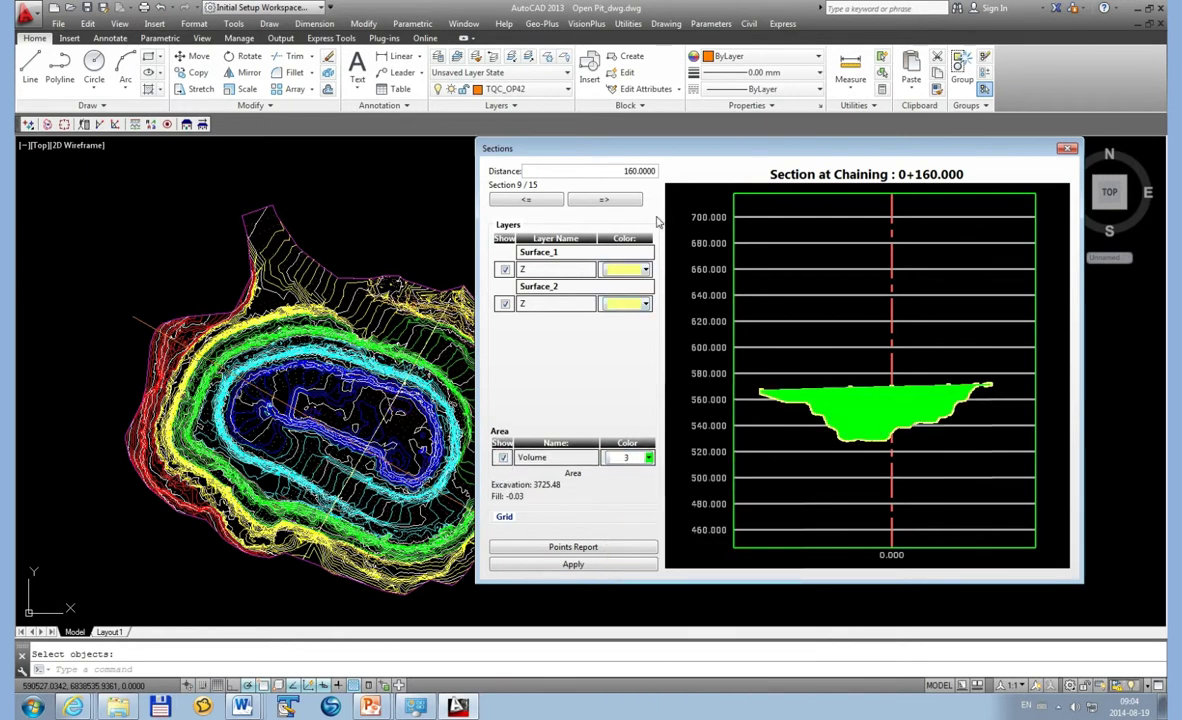
- Step forward to section 14/15 at chaining 0+260, with zero excavation and fill
left_click(620, 202)
left_click(620, 202)
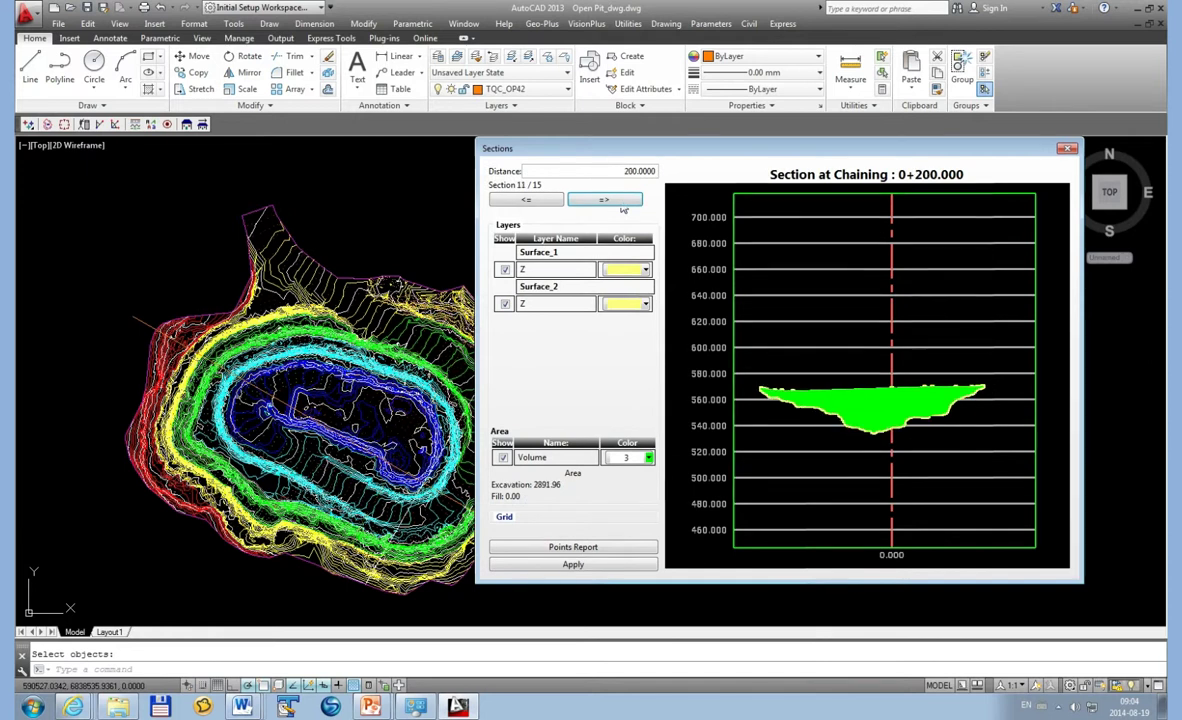
left_click(620, 202)
left_click(620, 202)
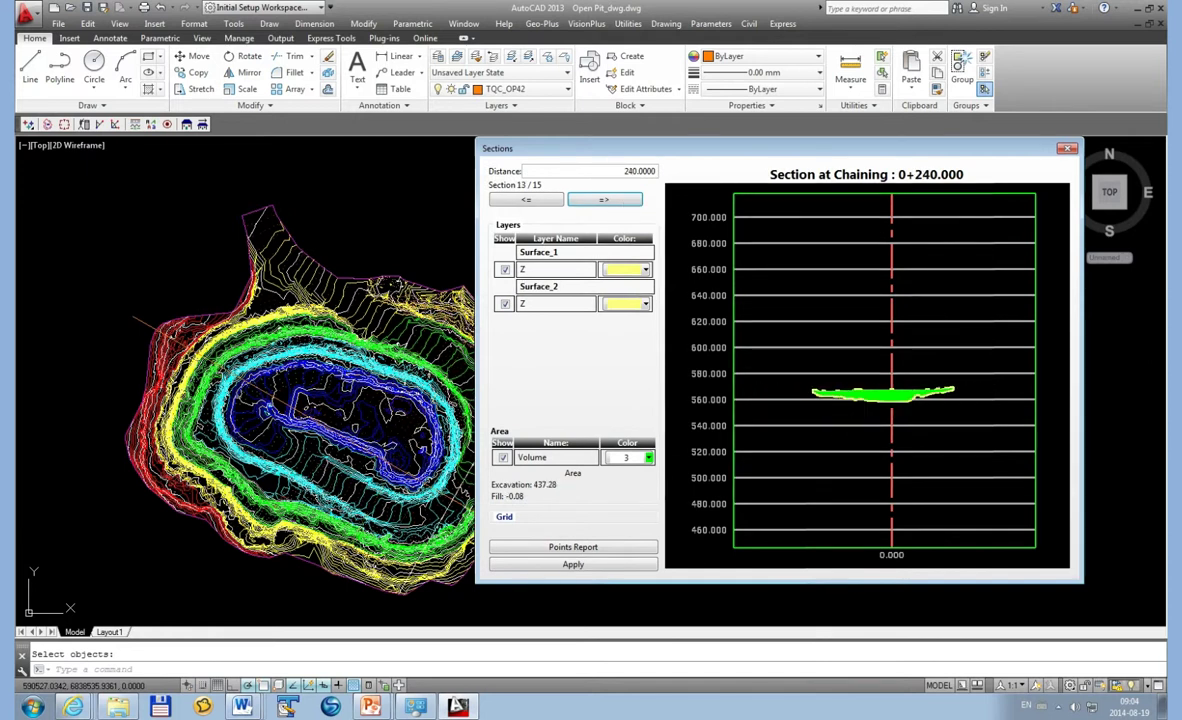
left_click(620, 200)
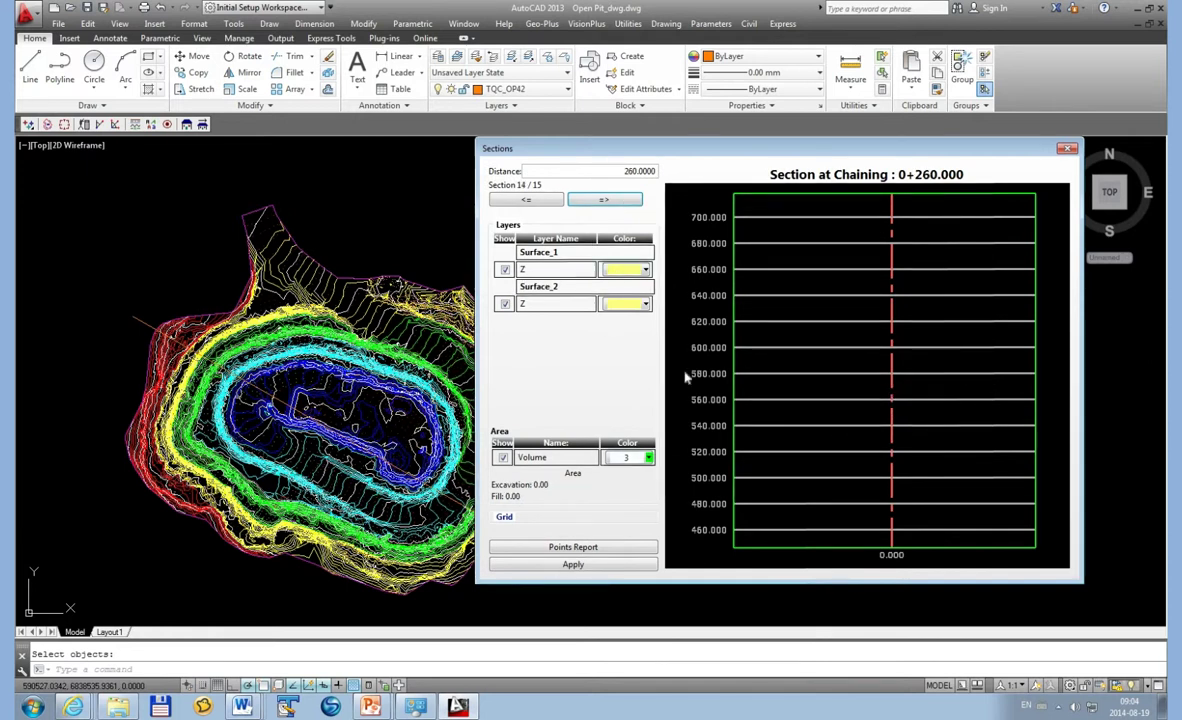
- Save the chaining 260 points report to Open Pit_dwg.sections_point.txt and close the section viewer
left_click(619, 548)
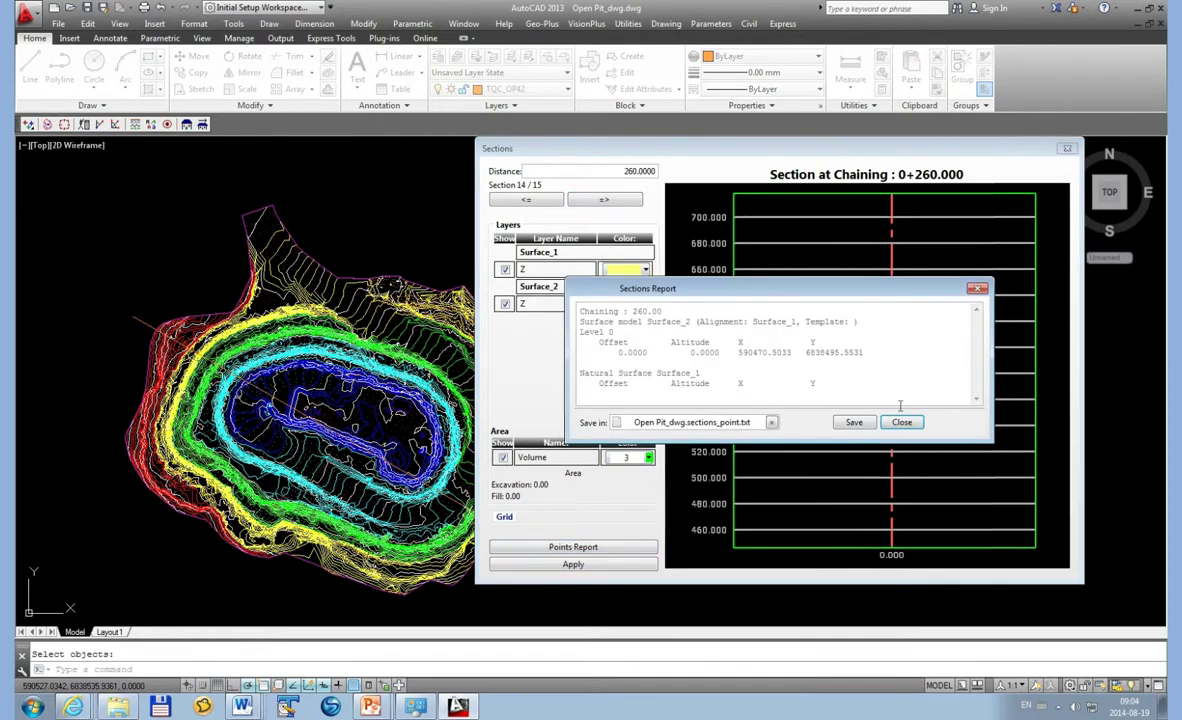
left_click(852, 421)
left_click(700, 378)
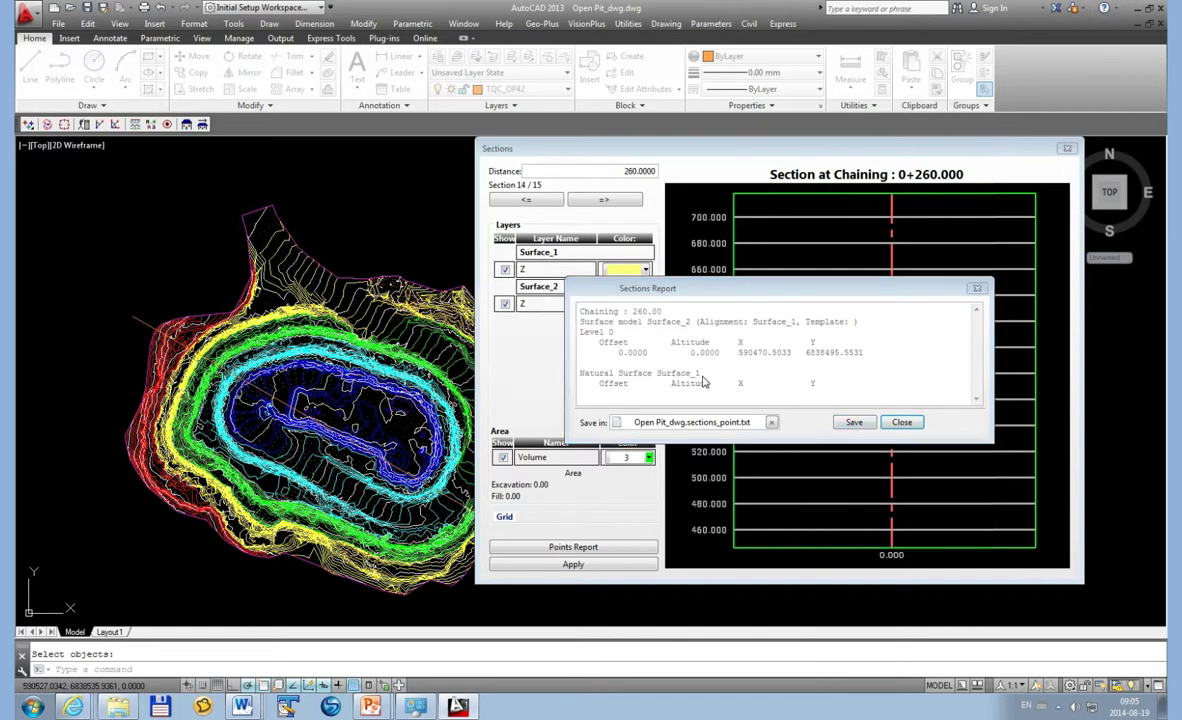
left_click(901, 421)
left_click(1066, 148)
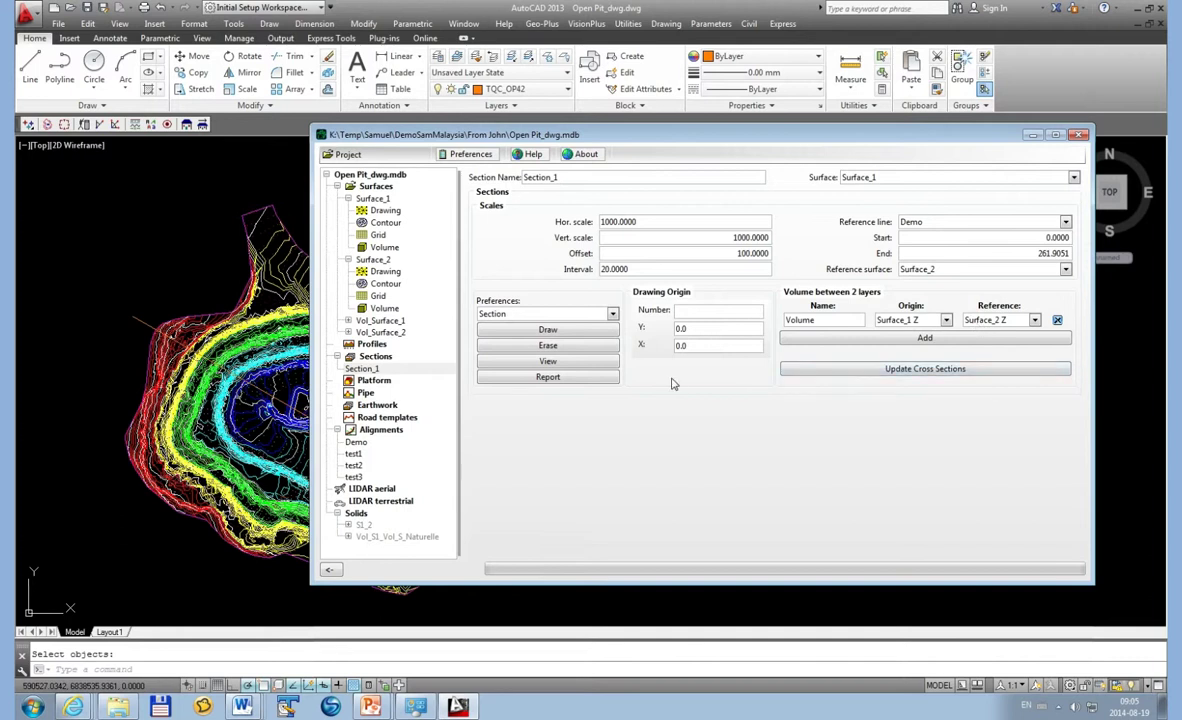
left_click(617, 380)
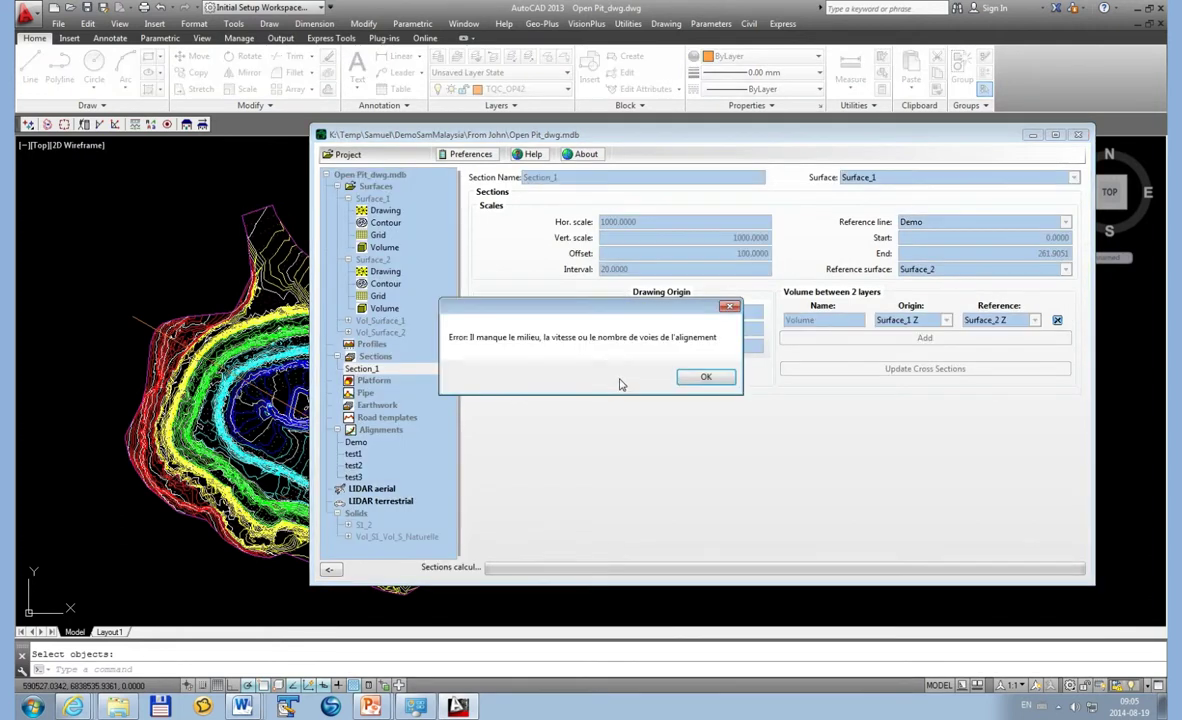
left_click(704, 377)
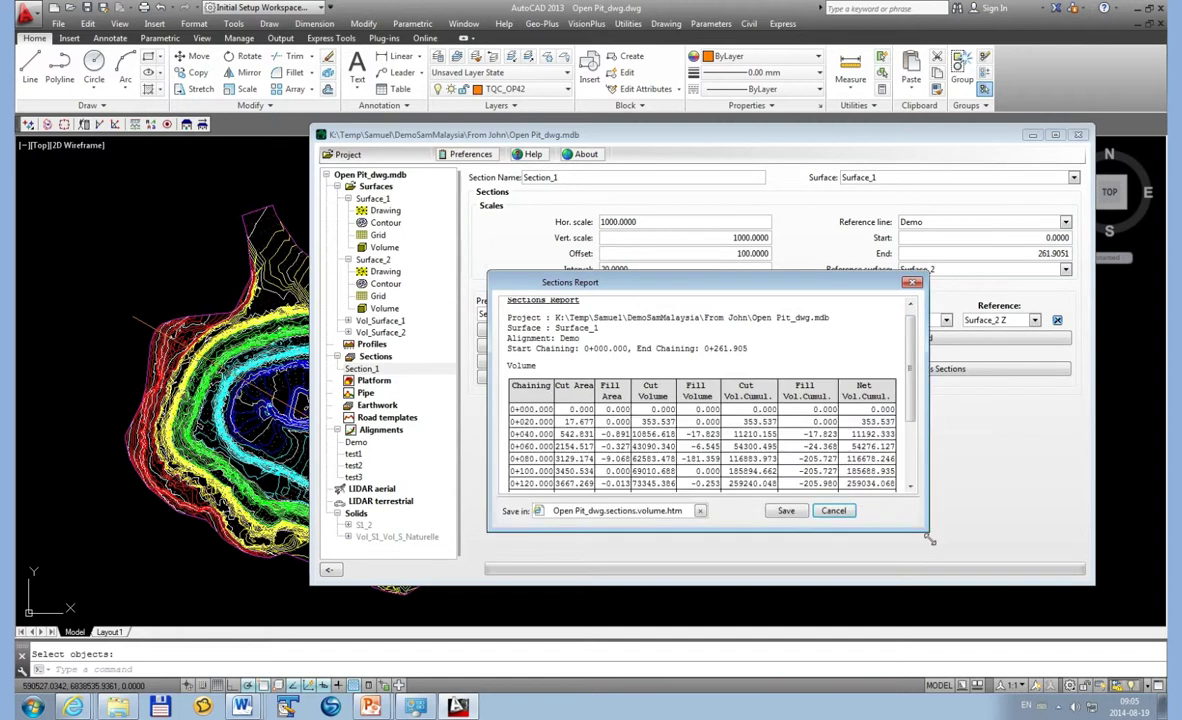
left_click_drag(773, 288, 755, 7)
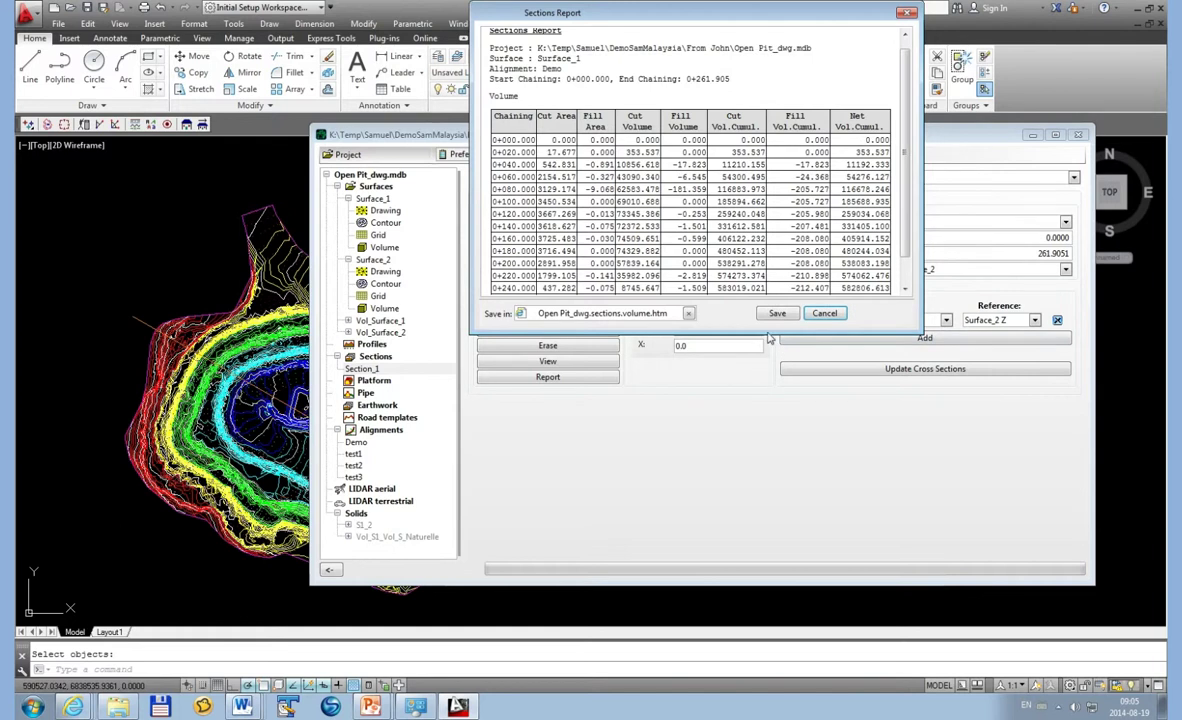
mouse_move(715, 333)
left_mouse_down()
mouse_move(754, 561)
mouse_move(754, 401)
left_mouse_up()
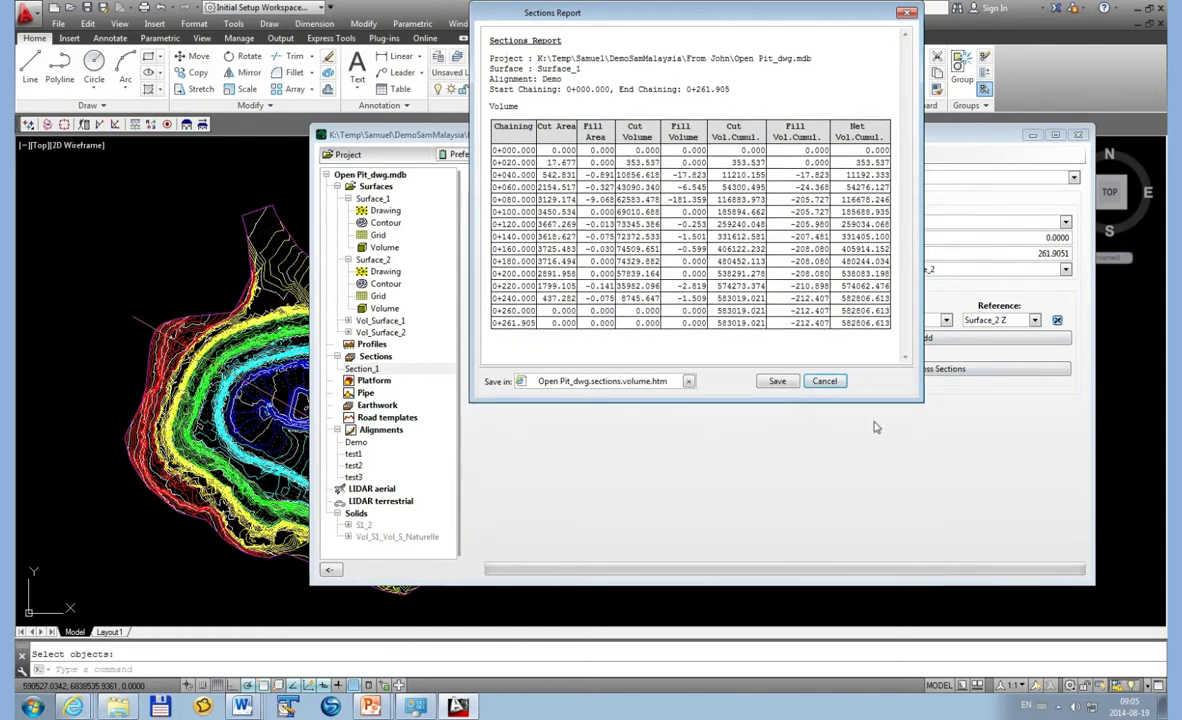
left_click(1059, 708)
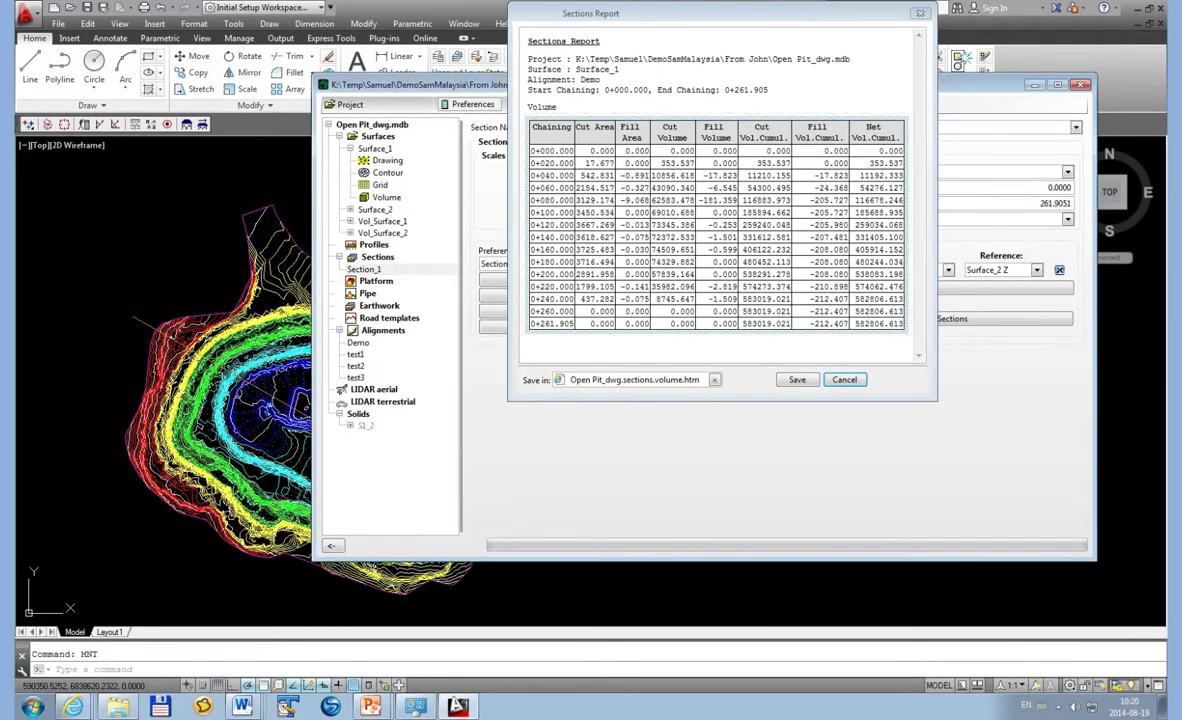
left_click(915, 16)
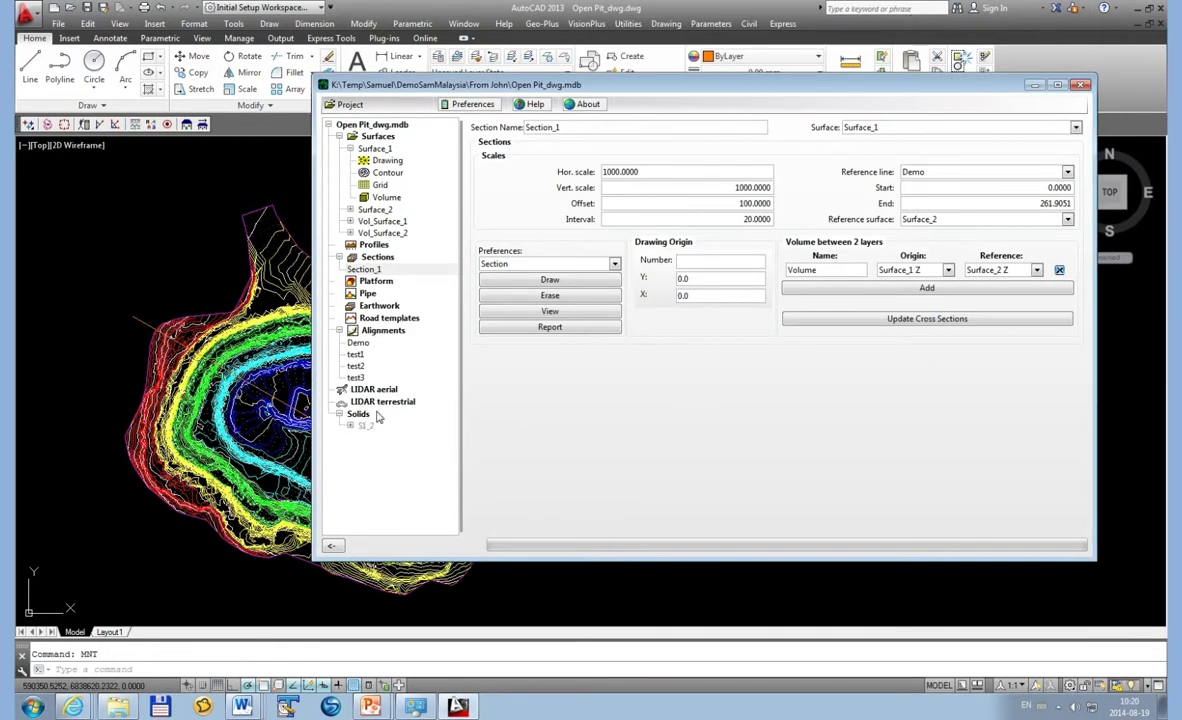
- Merge Vol_Surface_1 and Vol_Surface_2 using all points into Vol_Surface_2_Vol_Surface_1
left_click(360, 136)
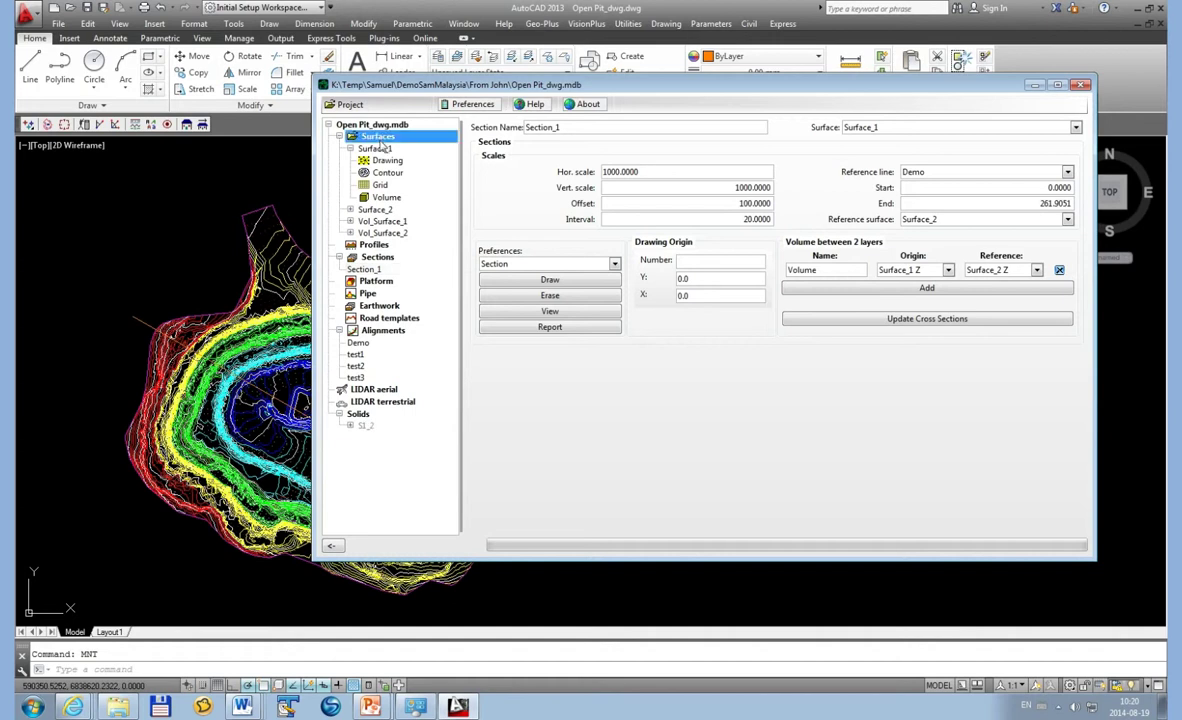
left_click(529, 217)
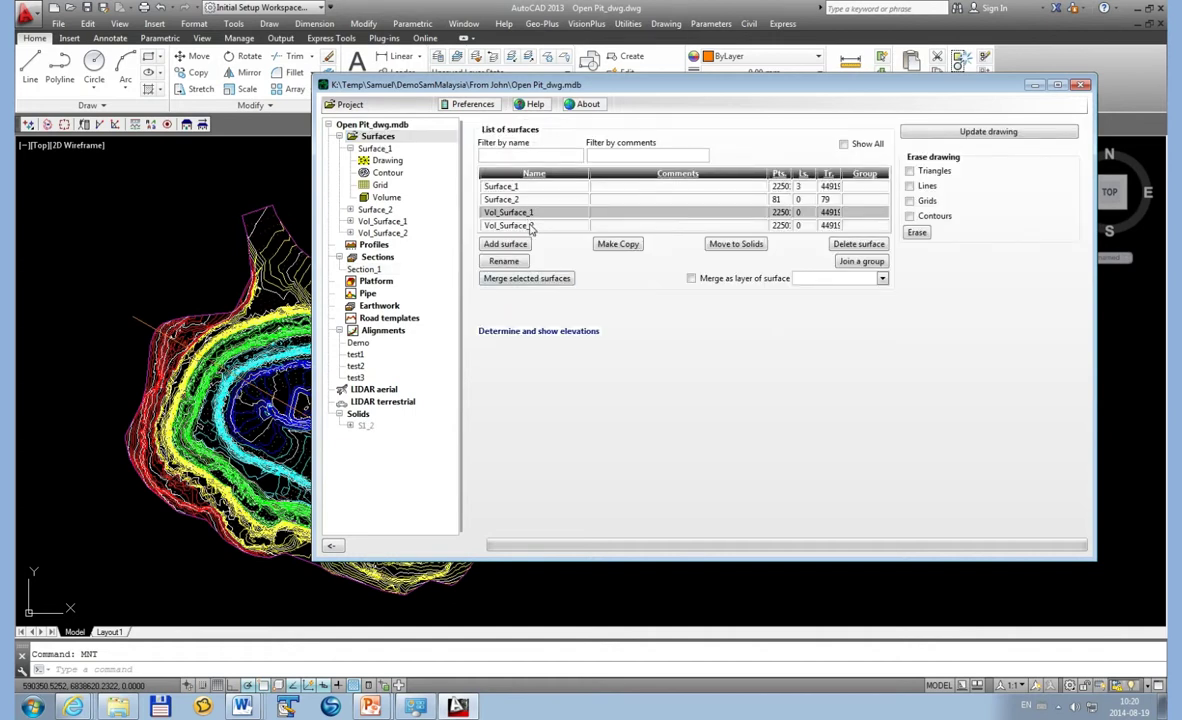
left_click(531, 226, "ctrl")
left_click(527, 278)
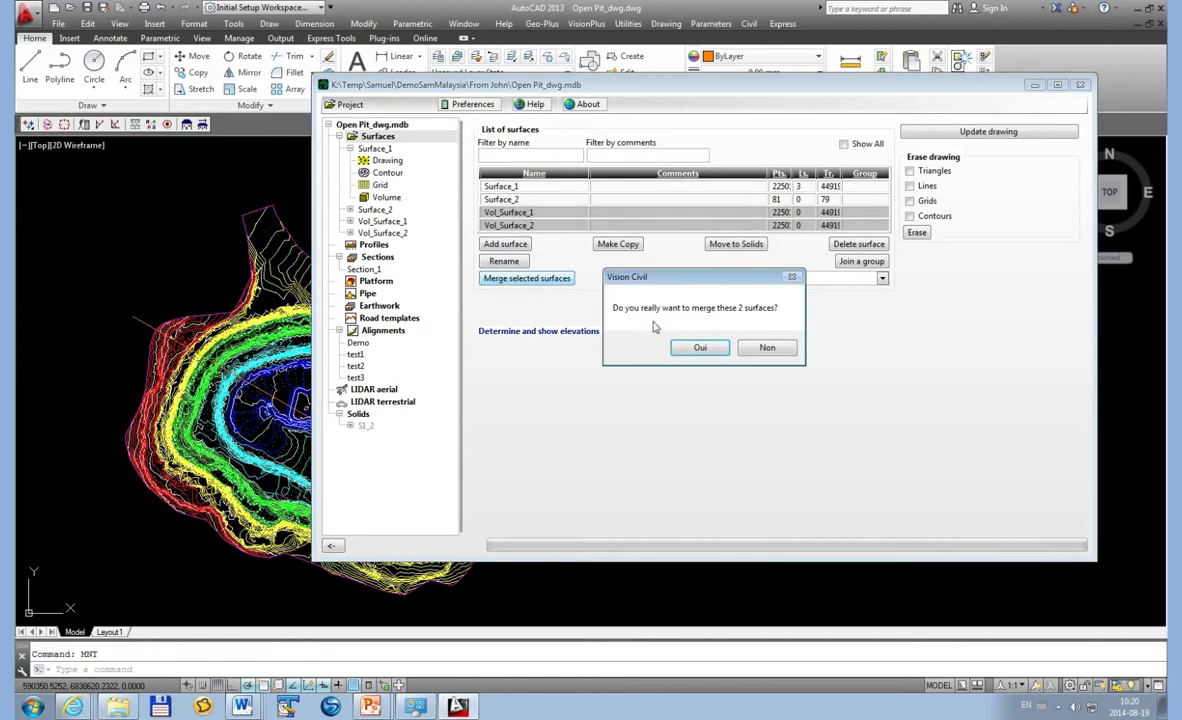
left_click(692, 351)
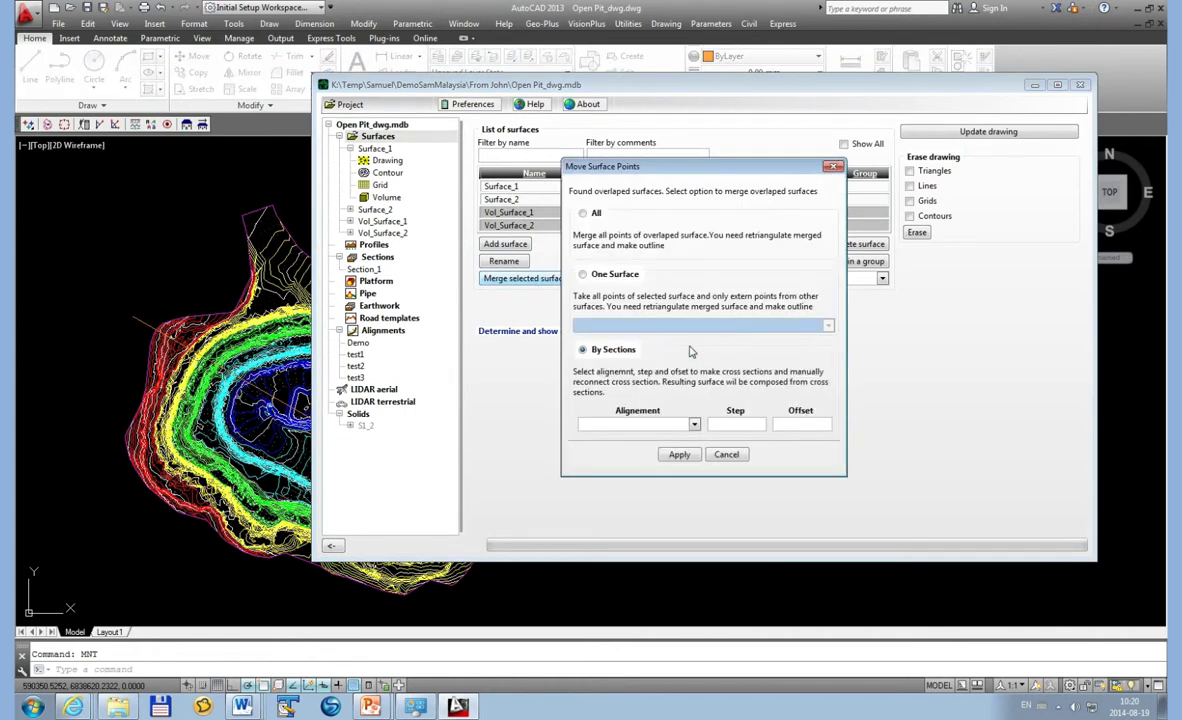
left_click(584, 215)
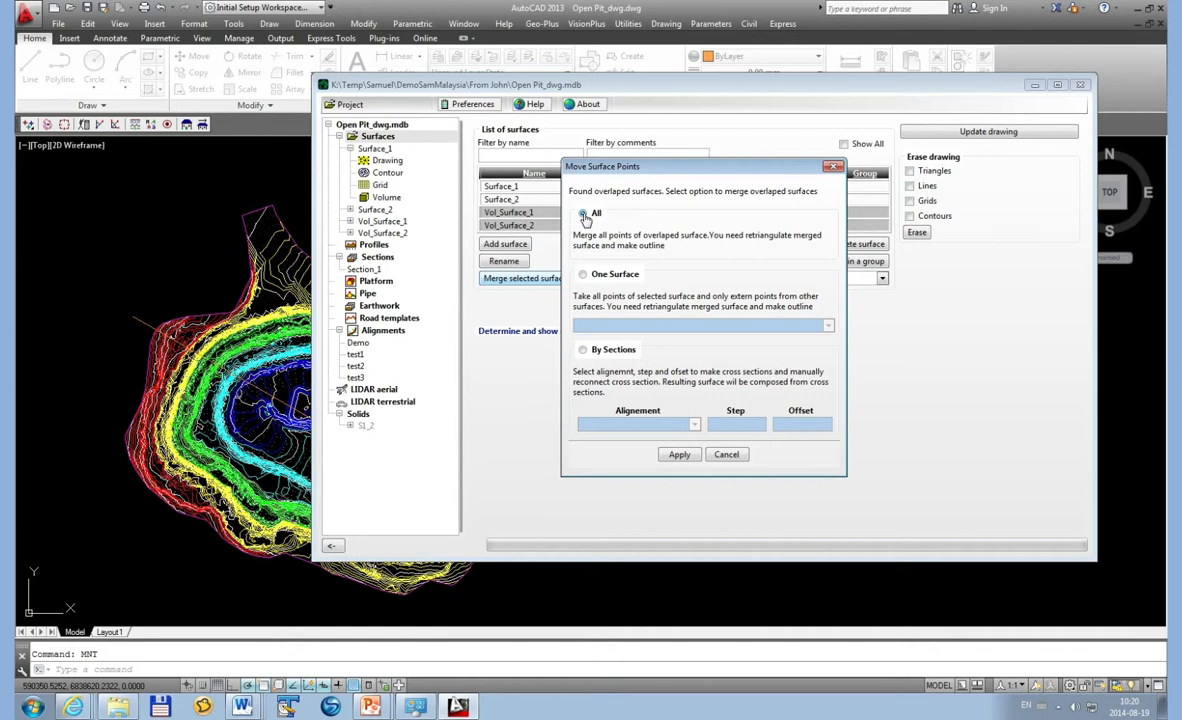
left_click(679, 456)
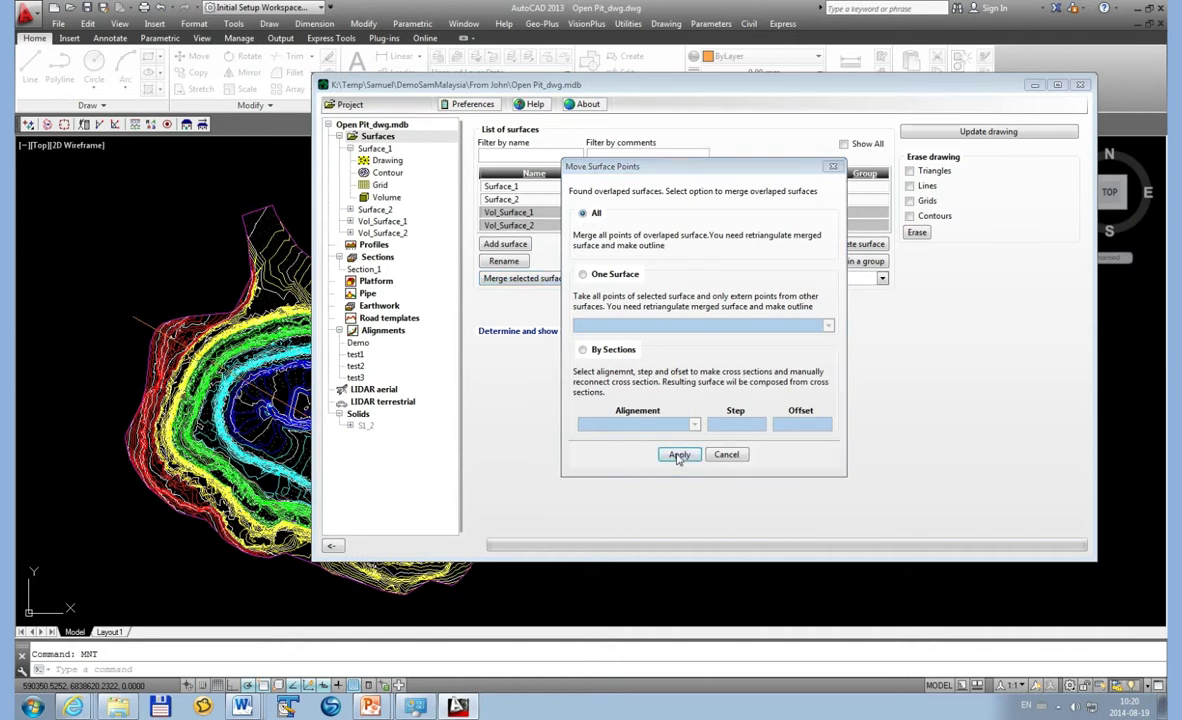
left_click(745, 349)
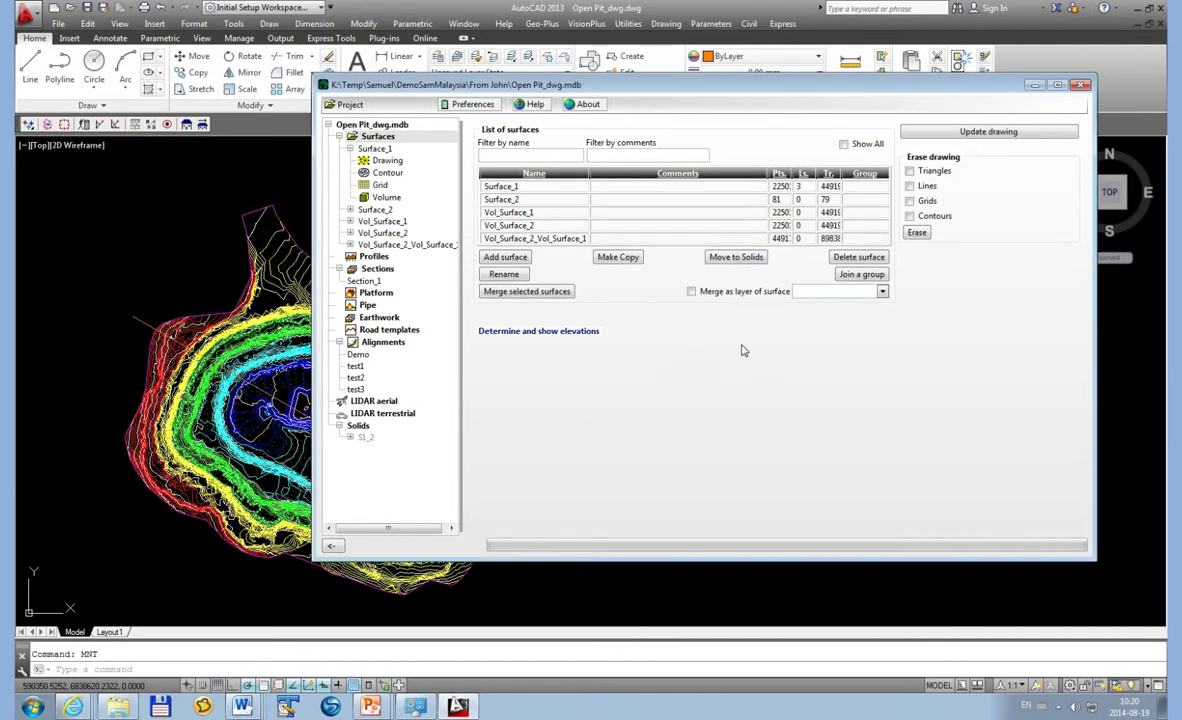
- Move the merged surface to Solids and show its 3D triangulation page
left_click(504, 238)
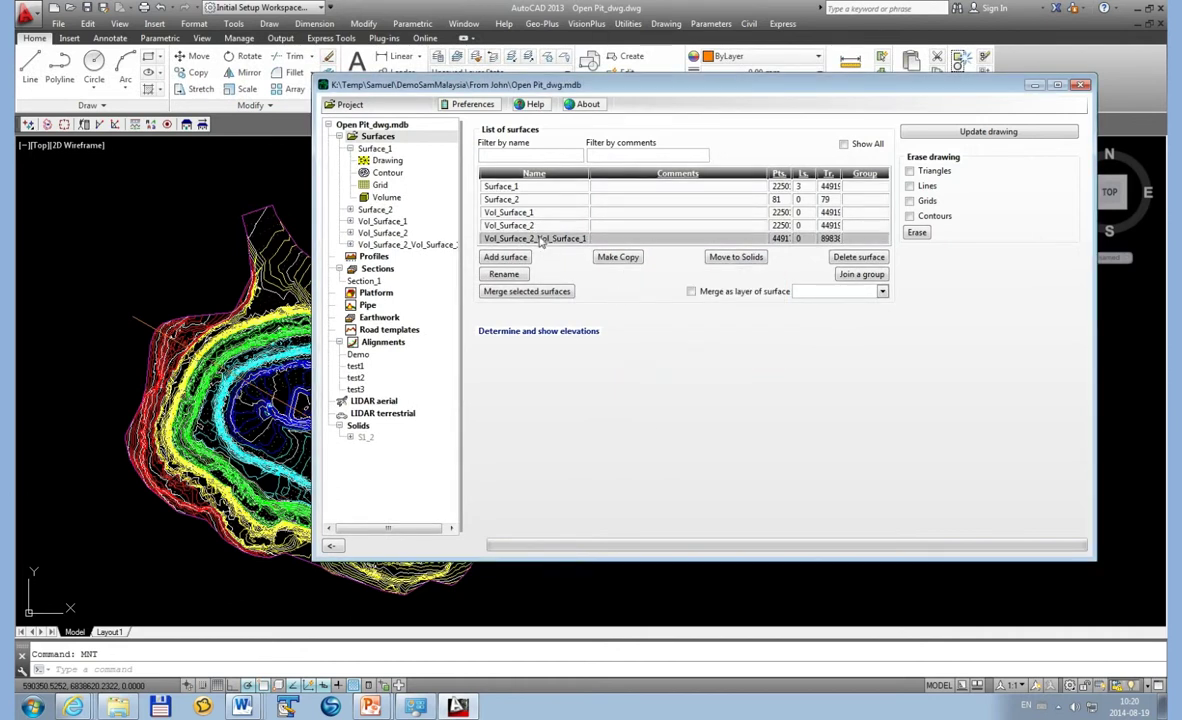
left_click(715, 258)
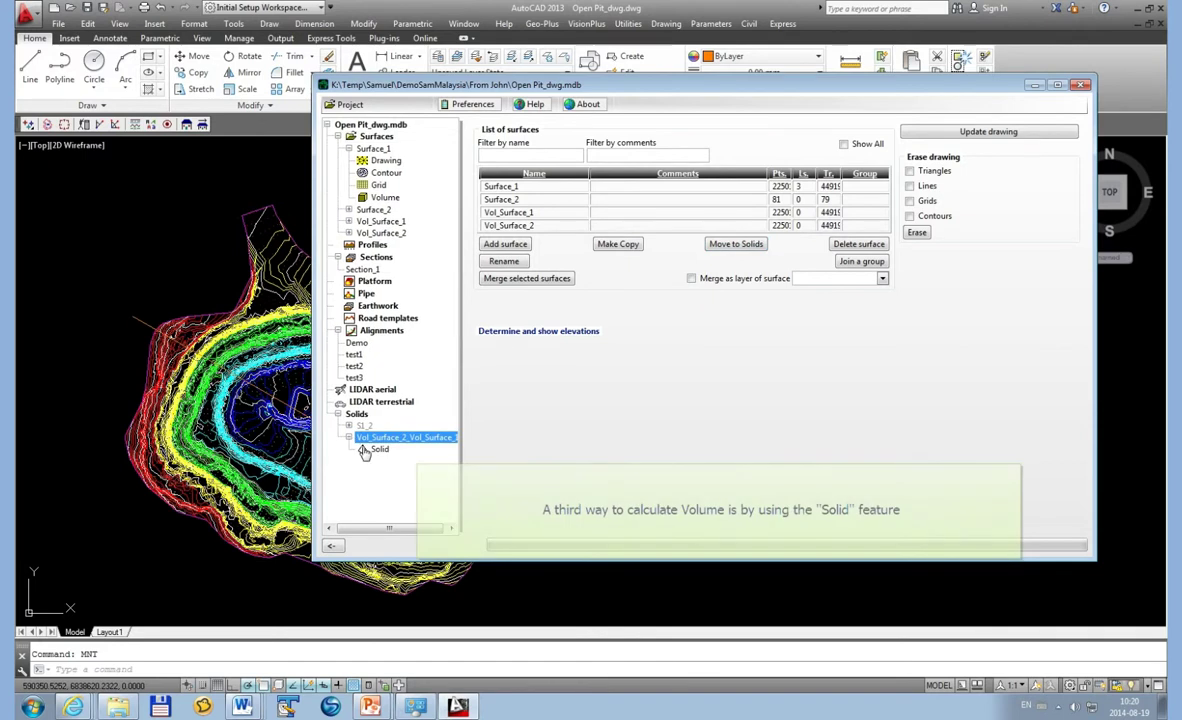
left_click(366, 450)
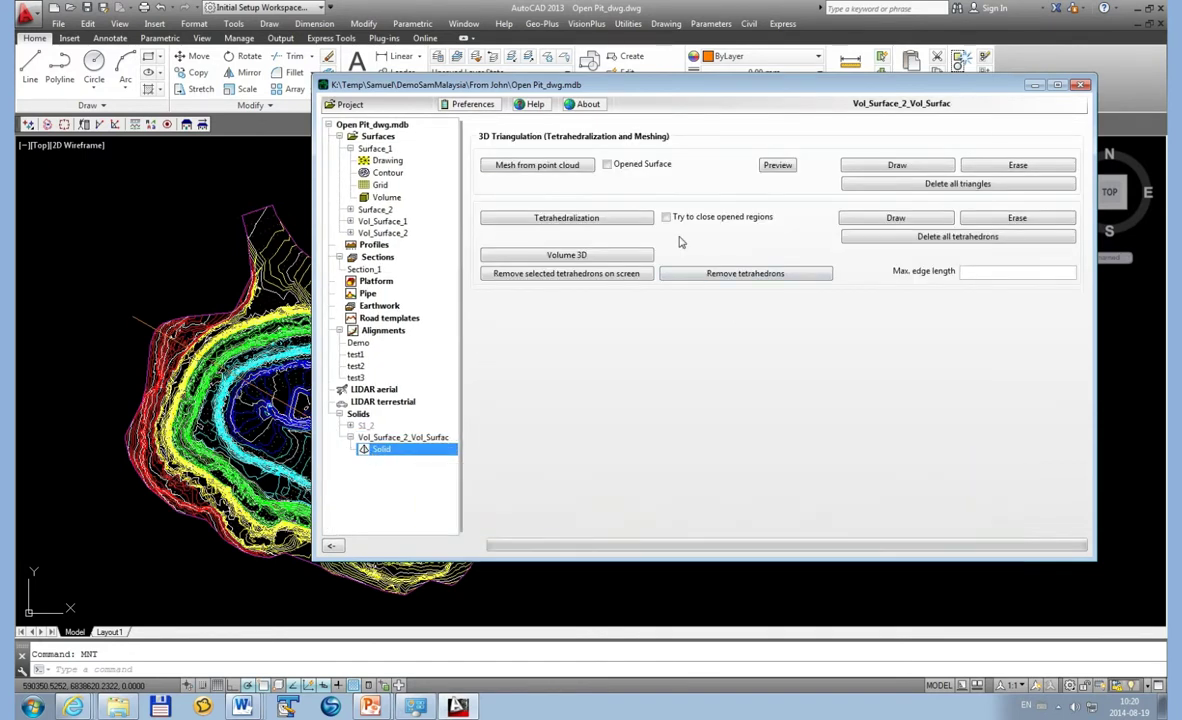
- Build a mesh from the solid's point cloud and compute its 3D volume
left_click(580, 168)
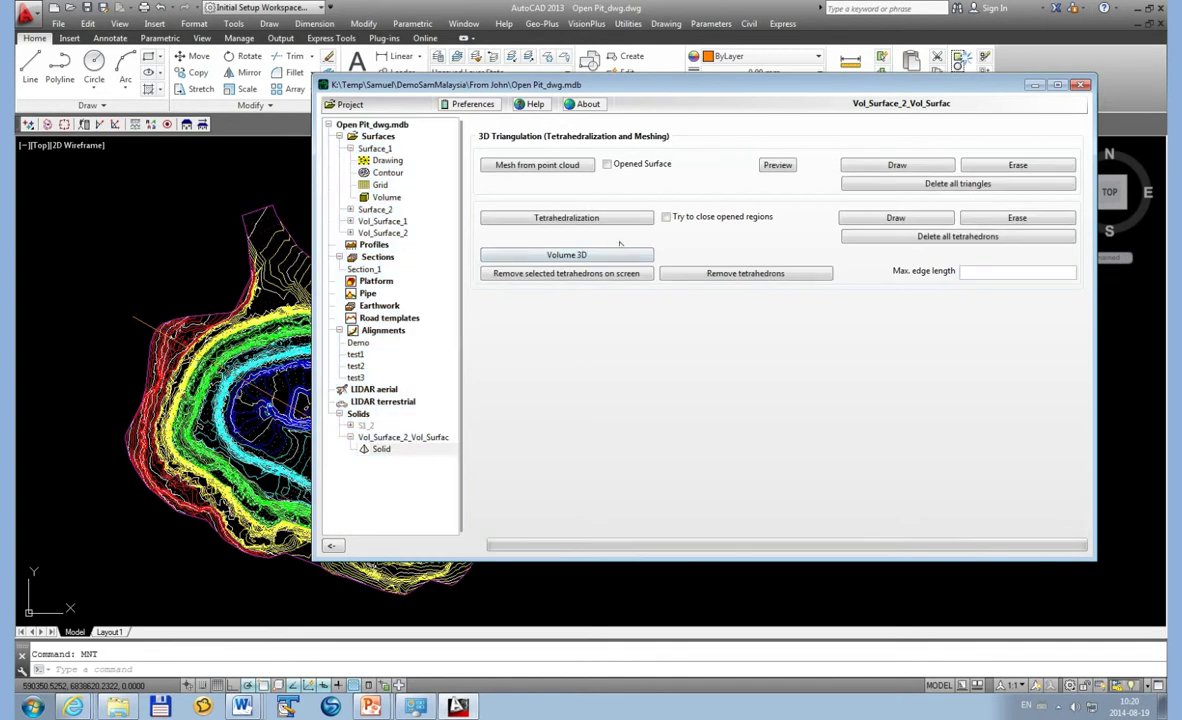
left_click(575, 252)
left_click(628, 355)
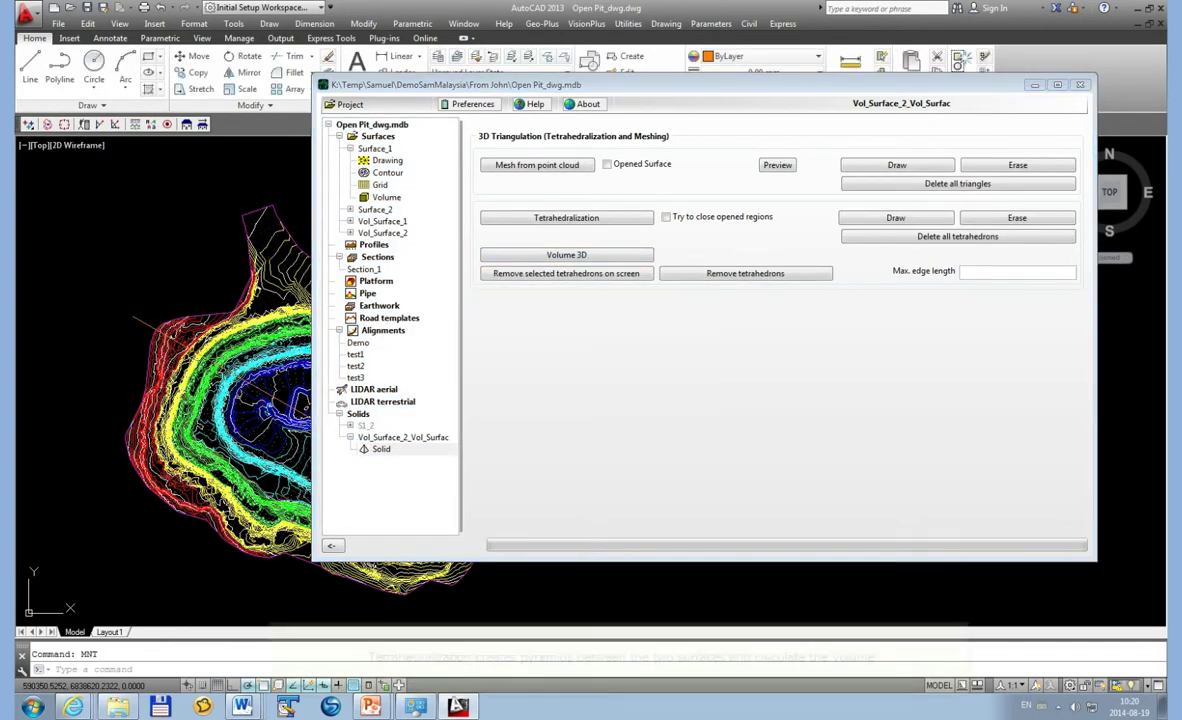
- Rotate and zoom the open-pit solid's coloured 3D preview, then return to the triangulation panel
left_click(777, 165)
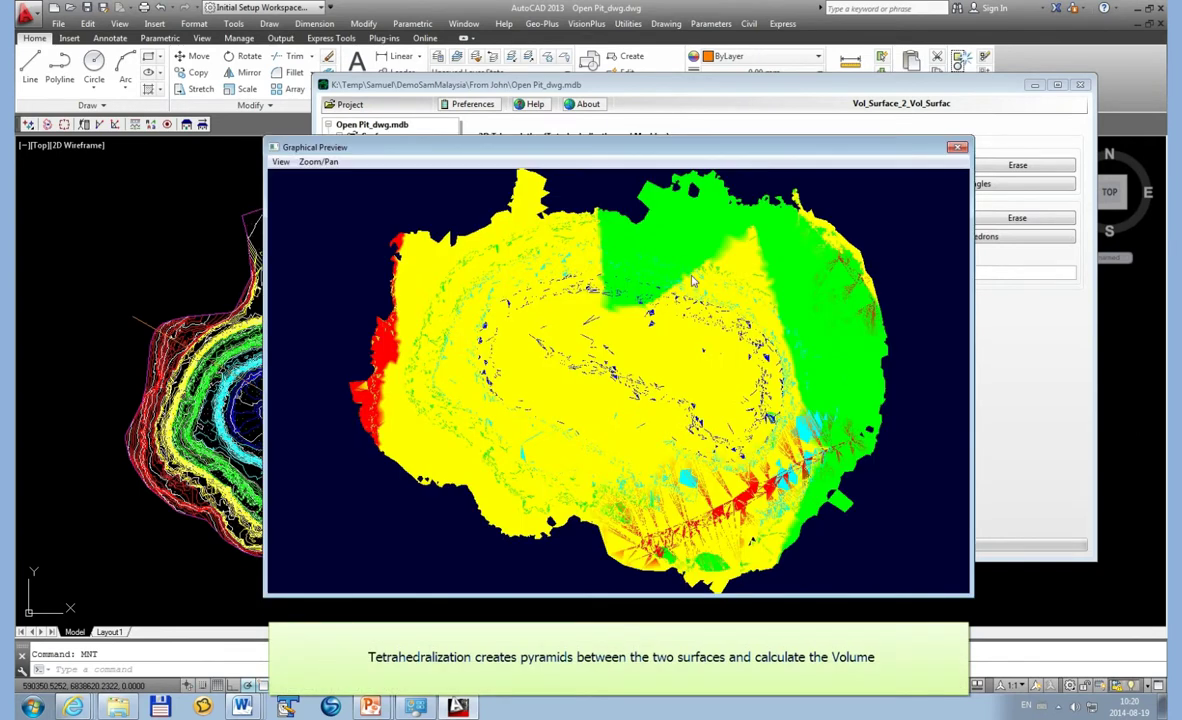
left_click(318, 161)
left_click(300, 190)
mouse_move(645, 432)
left_mouse_down()
mouse_move(702, 467)
mouse_move(820, 293)
mouse_move(826, 380)
mouse_move(731, 338)
mouse_move(580, 343)
mouse_move(643, 371)
mouse_move(533, 314)
mouse_move(530, 197)
mouse_move(530, 290)
left_mouse_up()
scroll(601, 347, "up", 1)
scroll(601, 347, "up", 1)
scroll(599, 349, "up", 1)
scroll(599, 349, "up", 2)
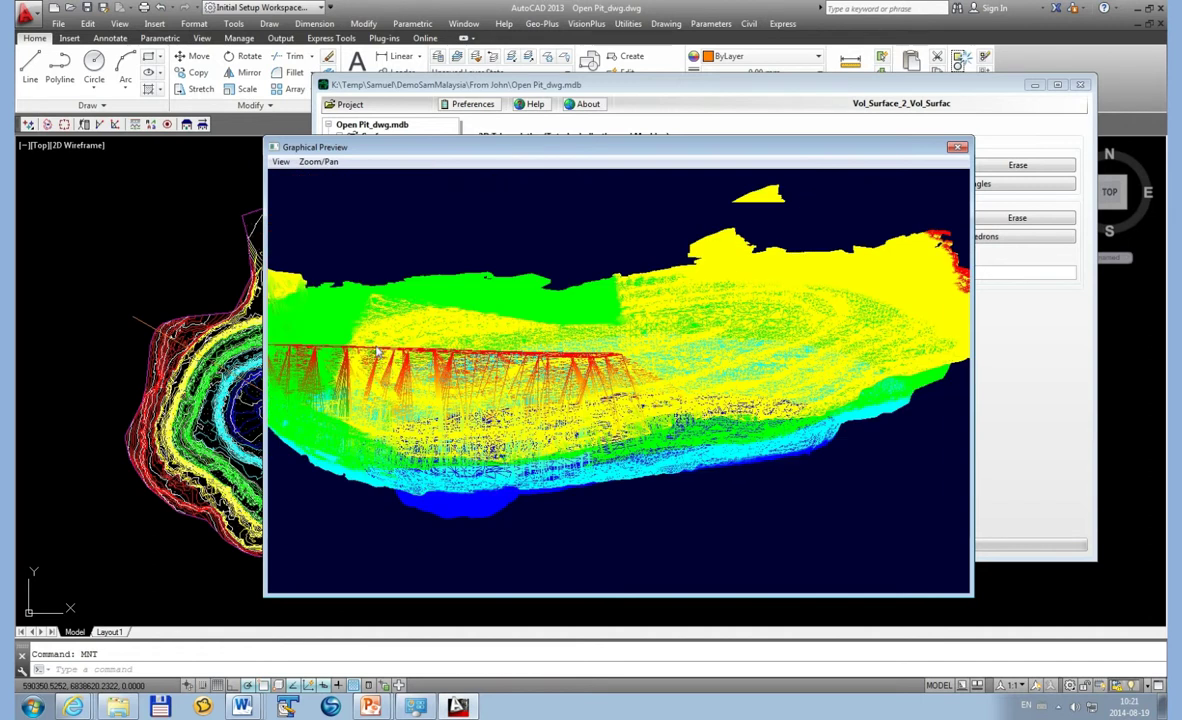
left_click(480, 85)
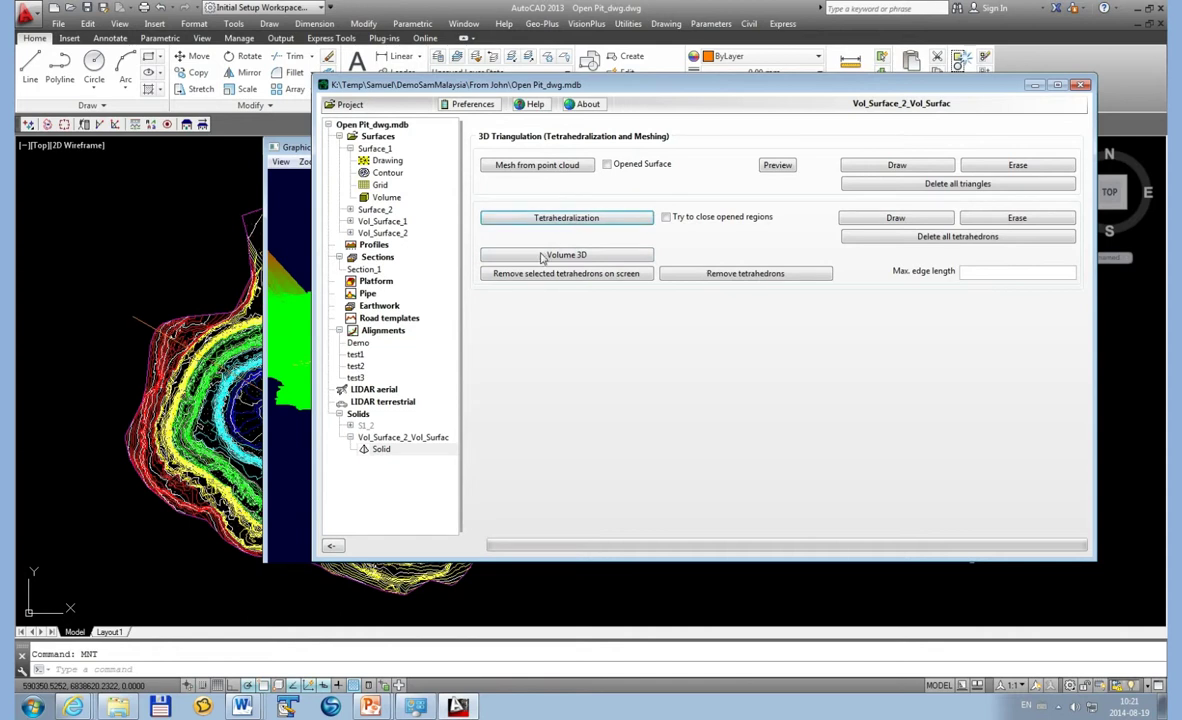
- Recompute the open-pit solid's 3D volume, then draw its tetrahedrons into the drawing
left_click(541, 257)
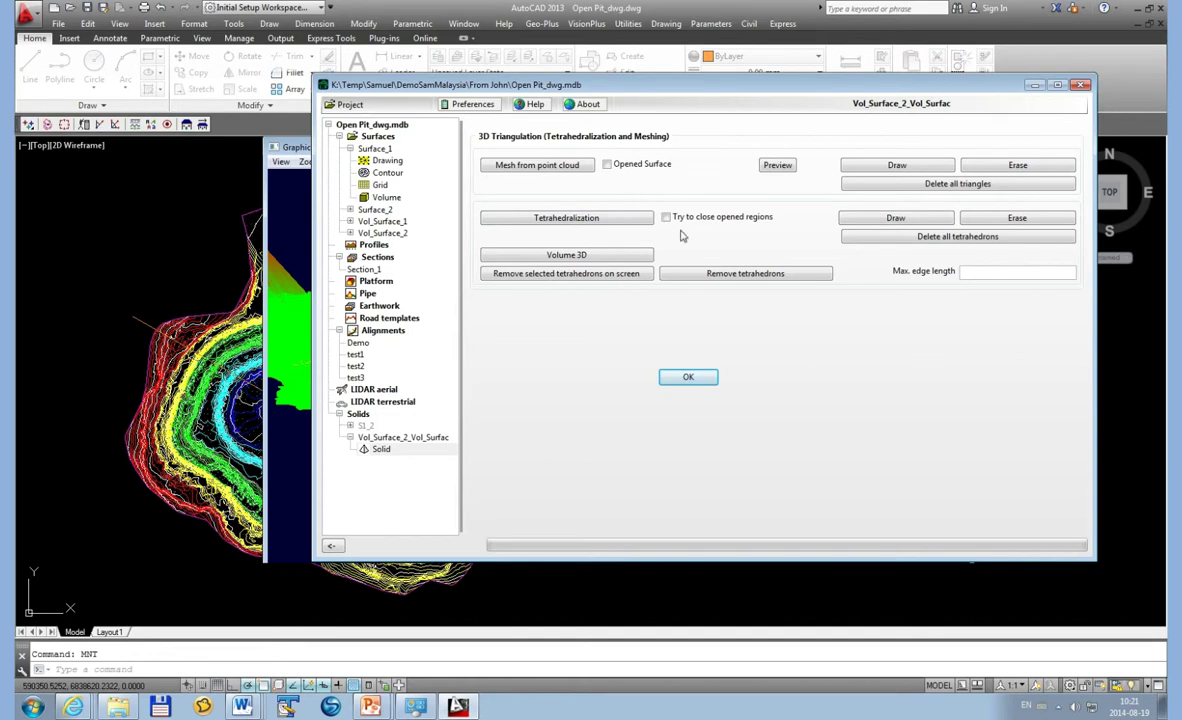
left_click(684, 378)
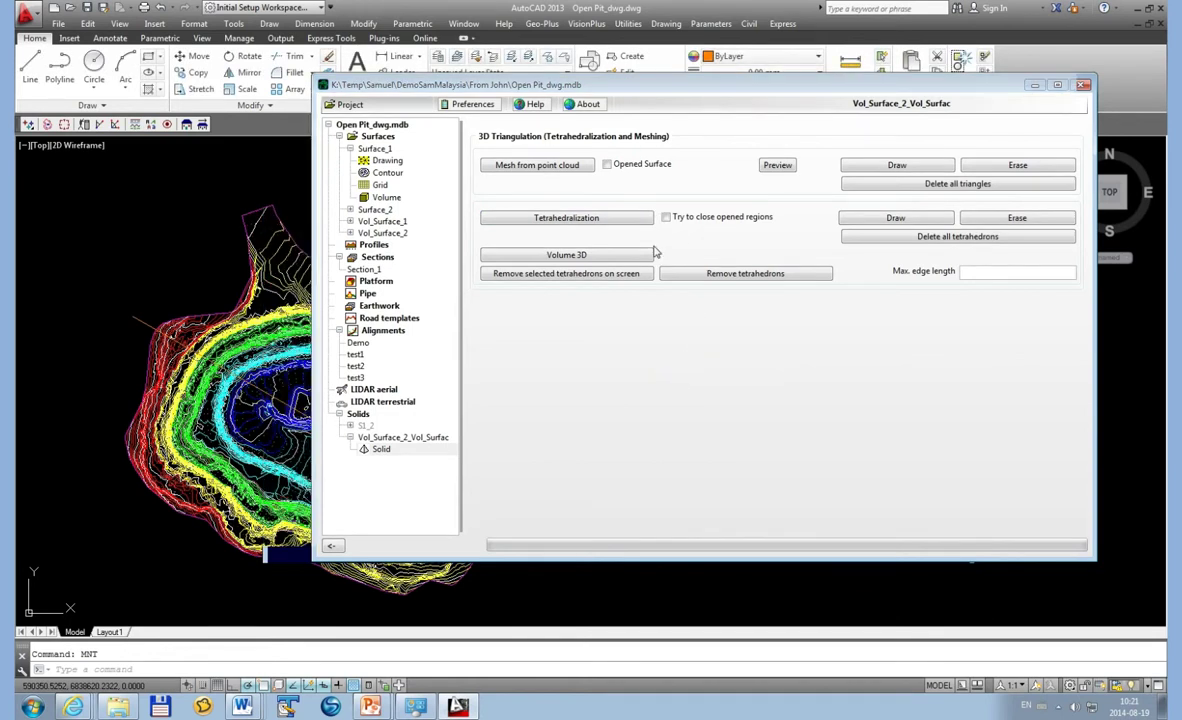
left_click(916, 221)
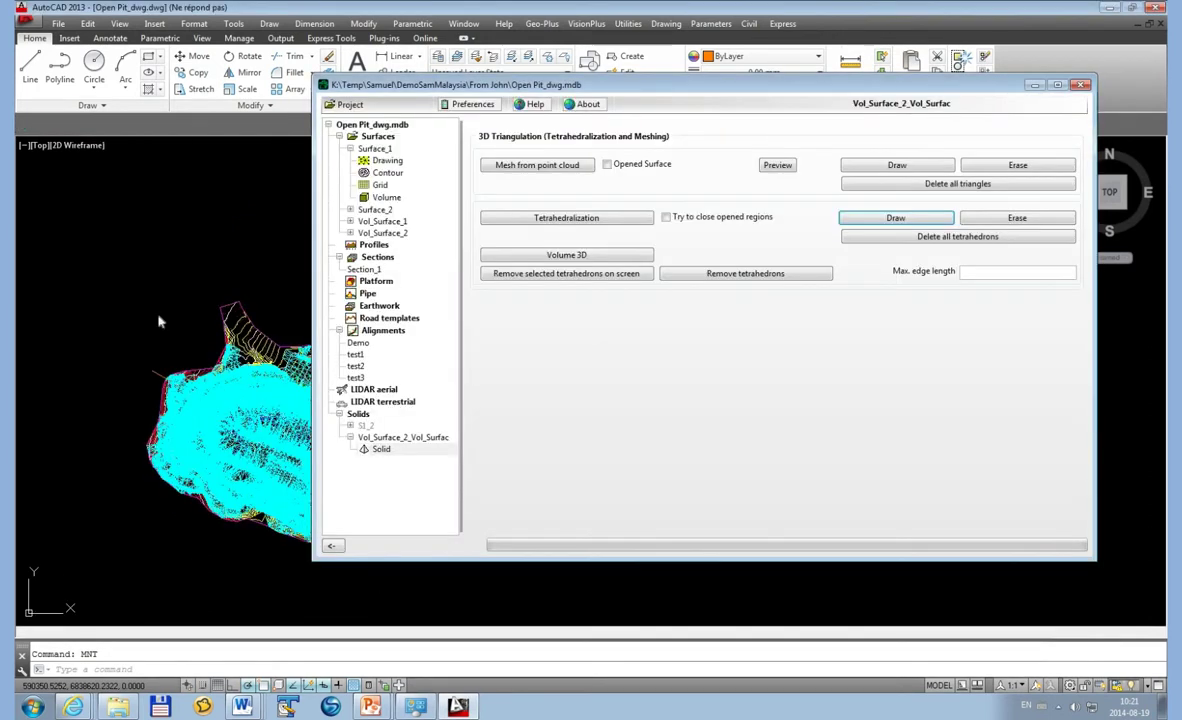
- Orbit the view to inspect the dense cyan tetrahedron mesh covering the pit
left_click(158, 321)
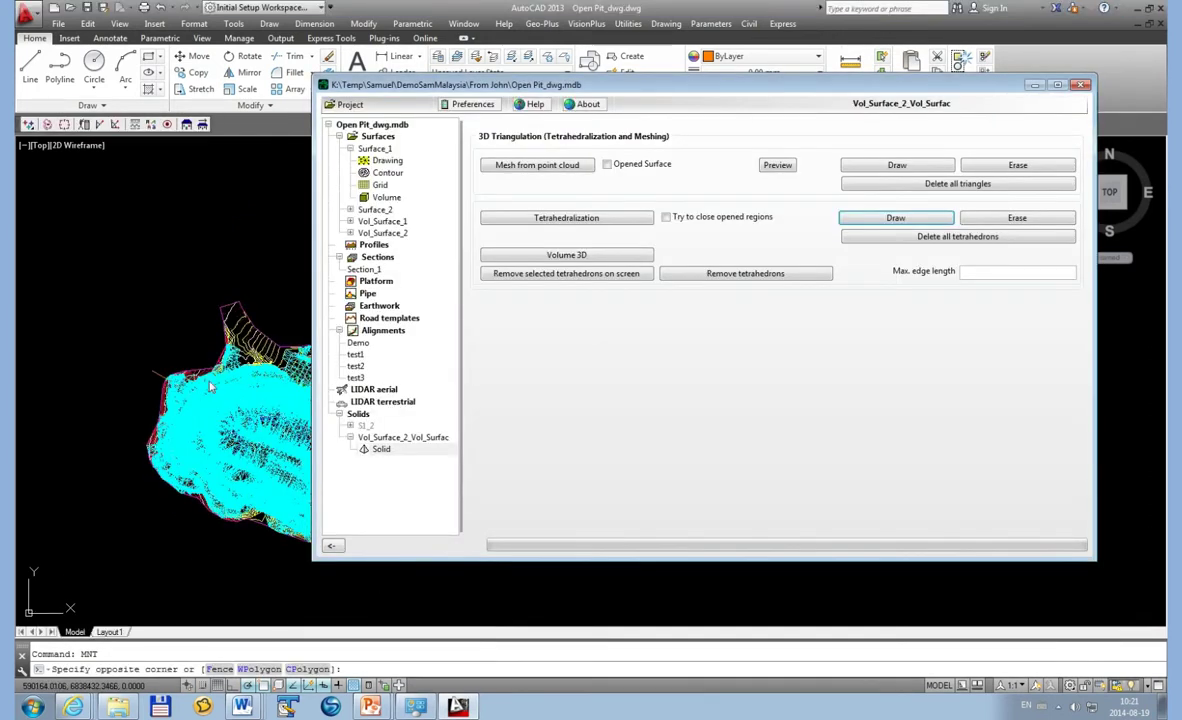
left_click(119, 23)
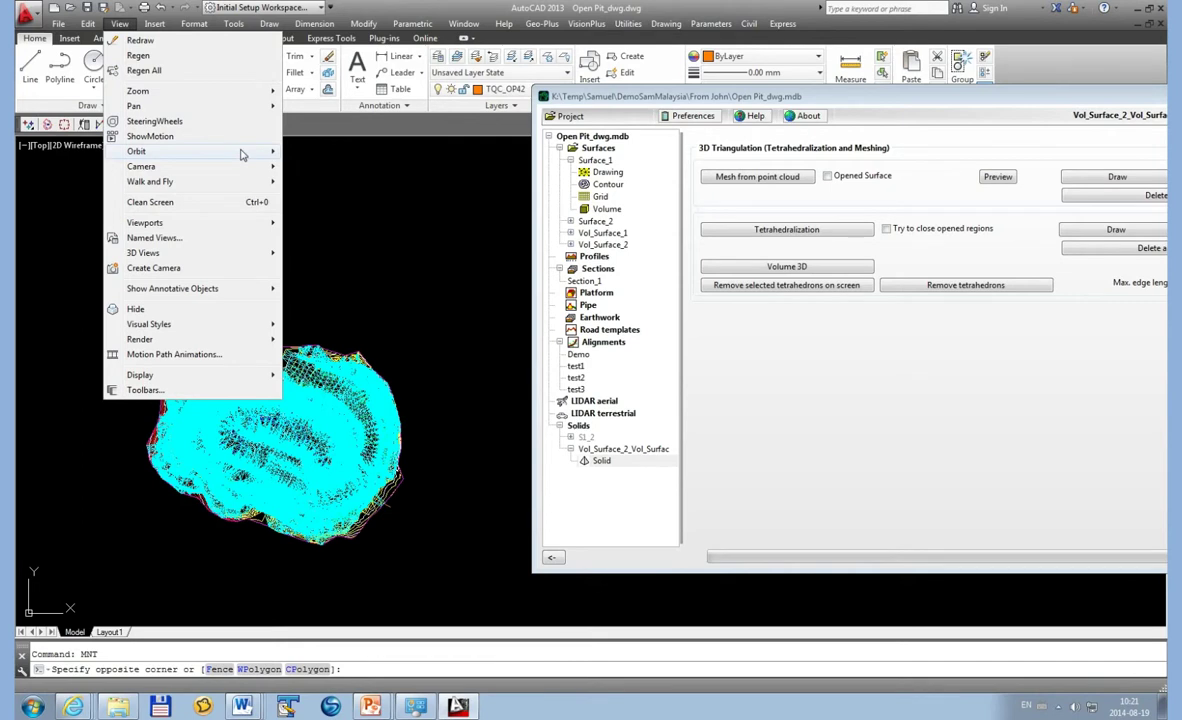
mouse_move(190, 151)
left_click(320, 166)
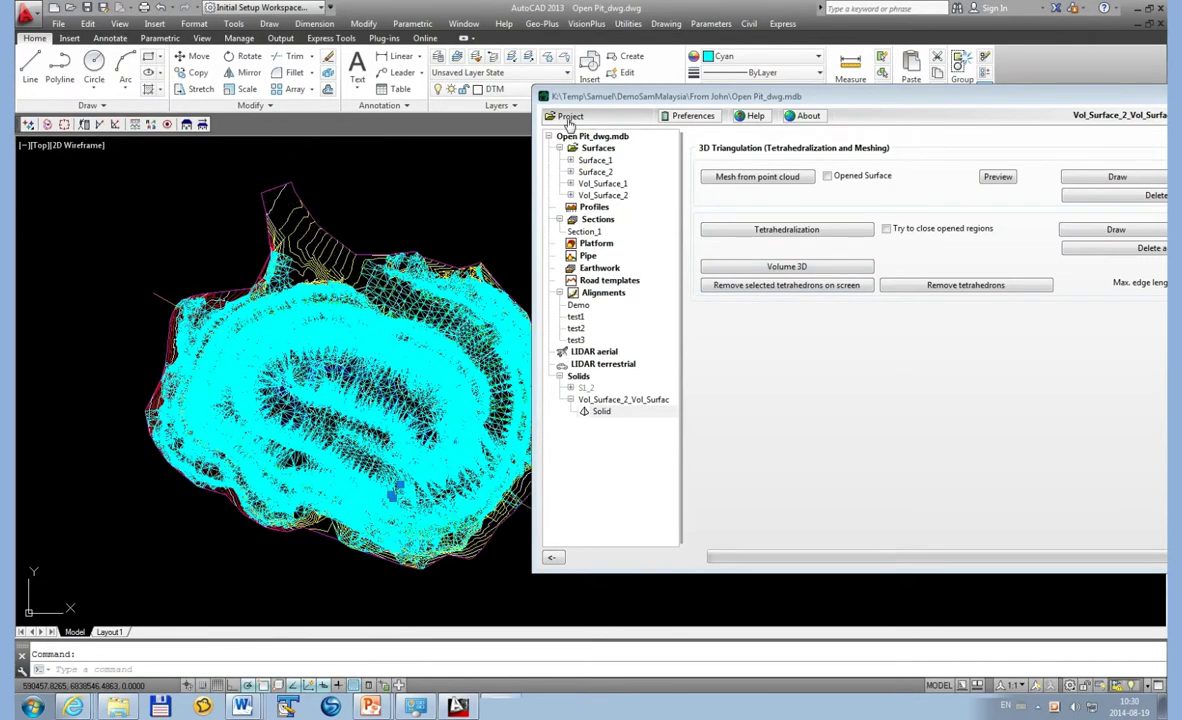
- Open the hand.mdb project, confirming the unloading of the current surfaces
left_click(562, 117)
left_click(563, 144)
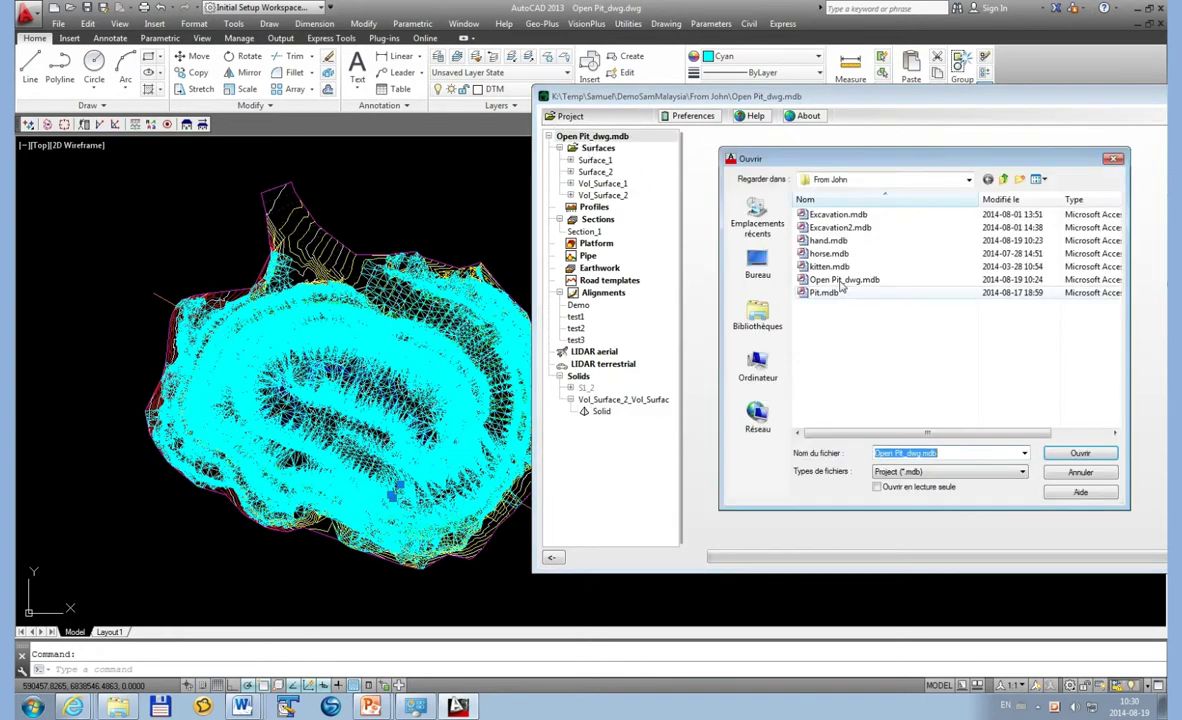
left_click(826, 241)
double_click(818, 244)
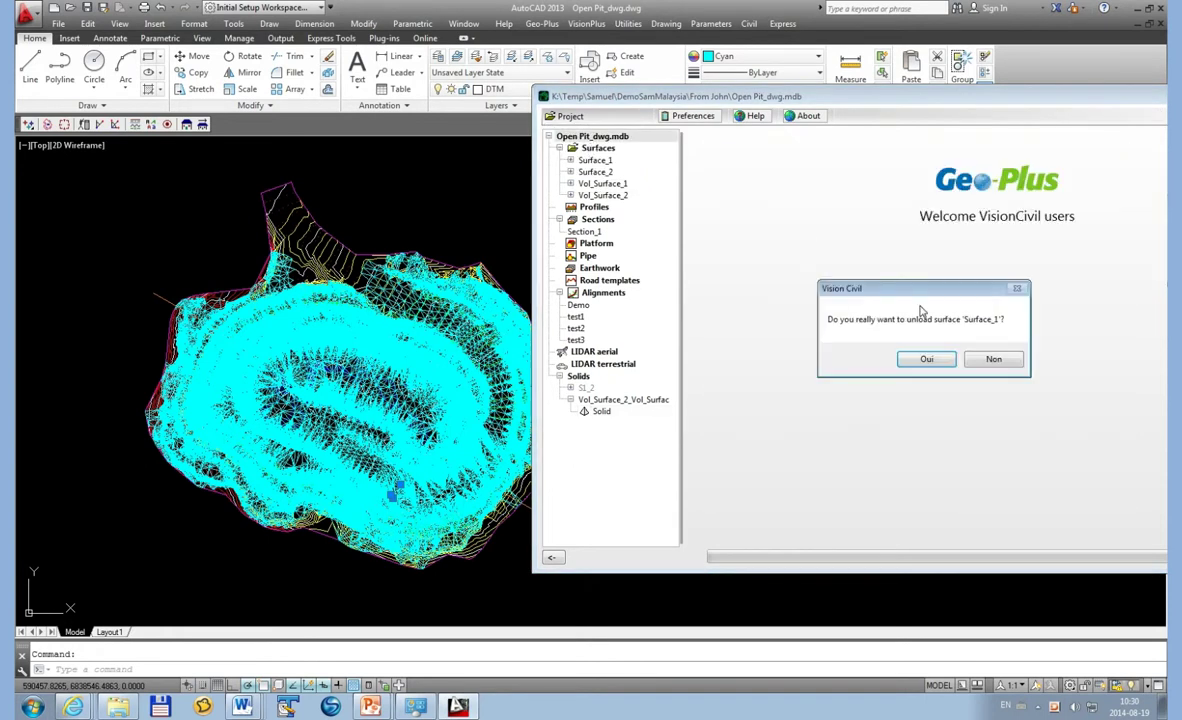
left_click(932, 360)
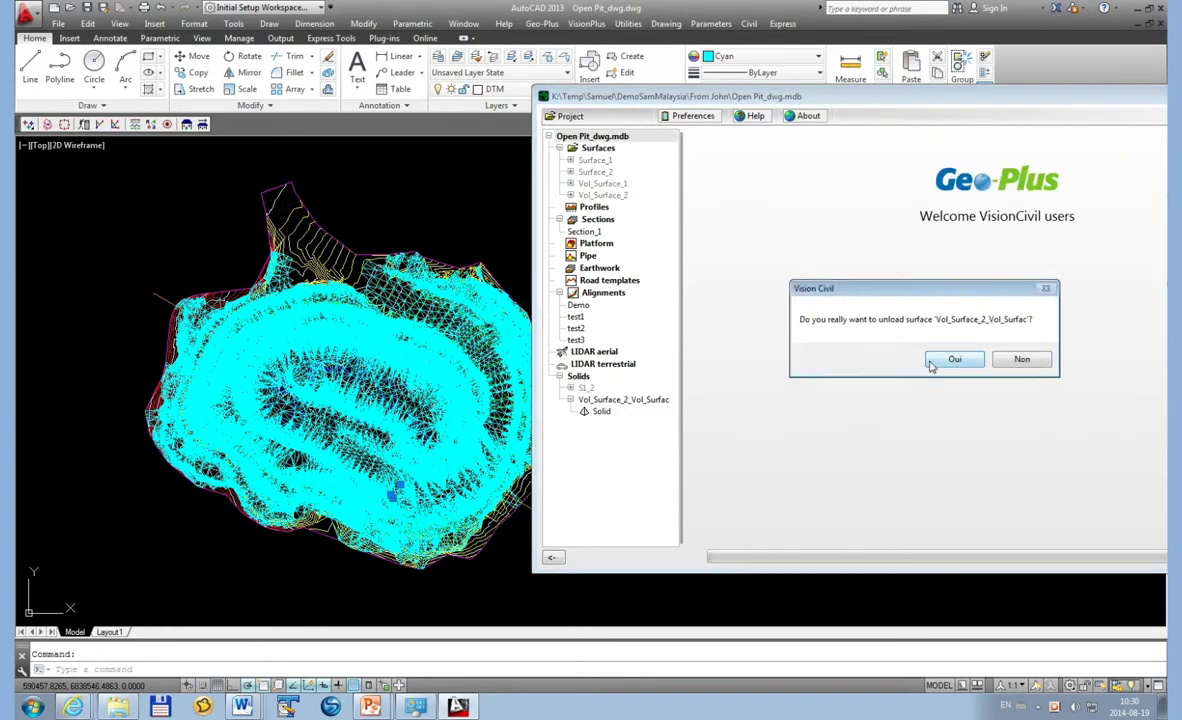
left_click(934, 360)
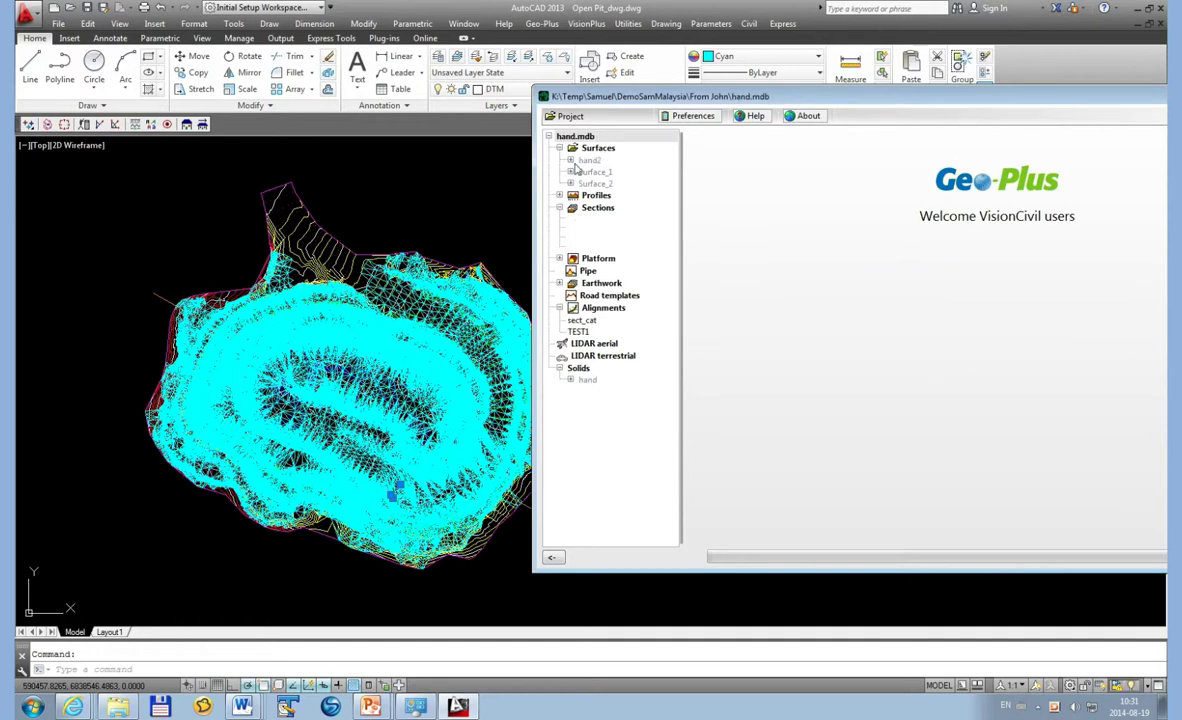
- Load the hand solid and build its mesh from the point cloud (39231 points, 78458 triangles)
left_click(587, 380)
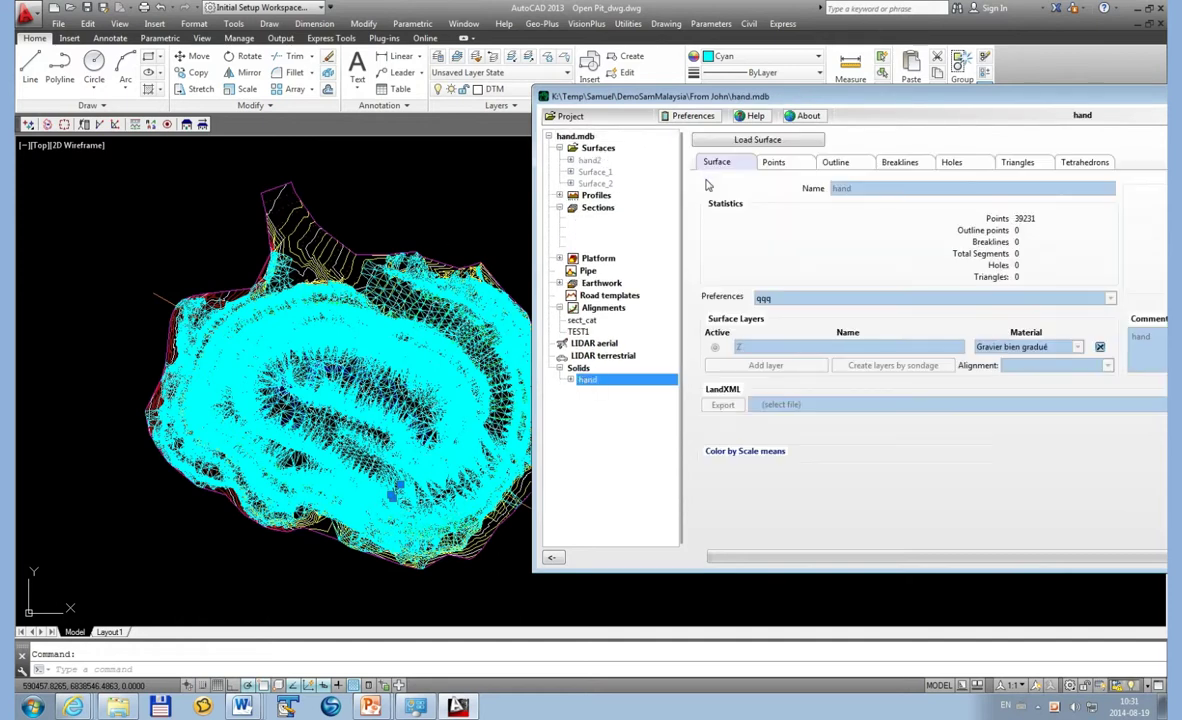
left_click(700, 139)
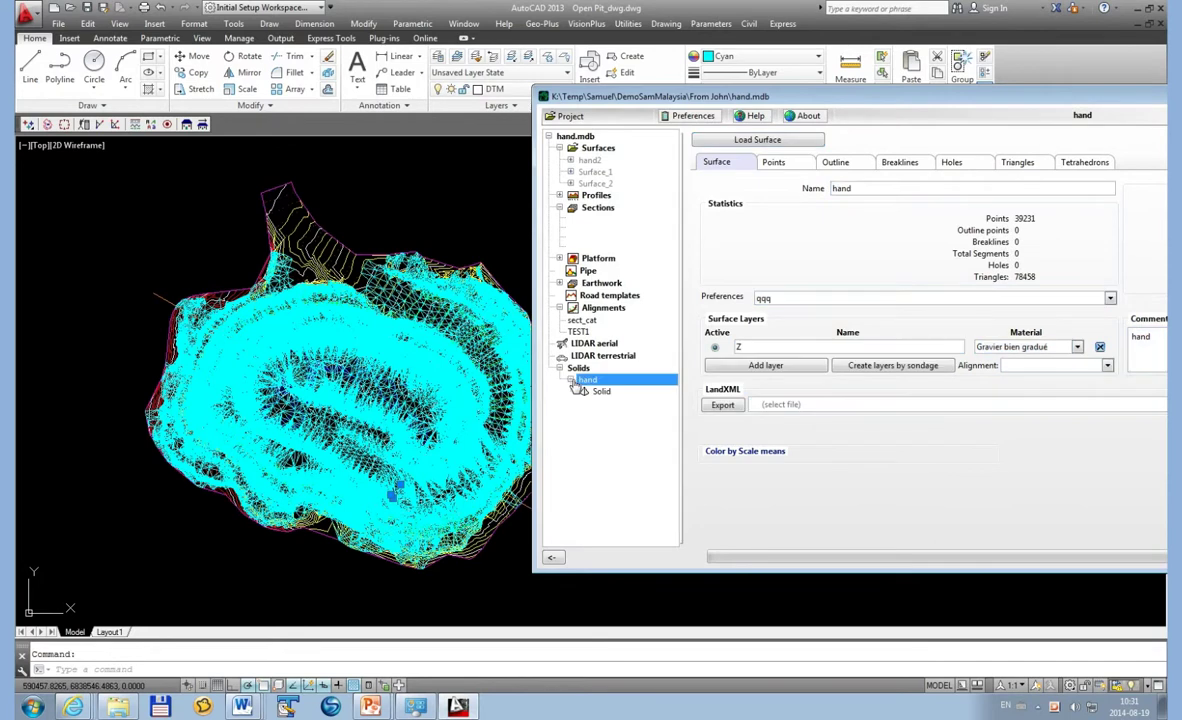
left_click(590, 392)
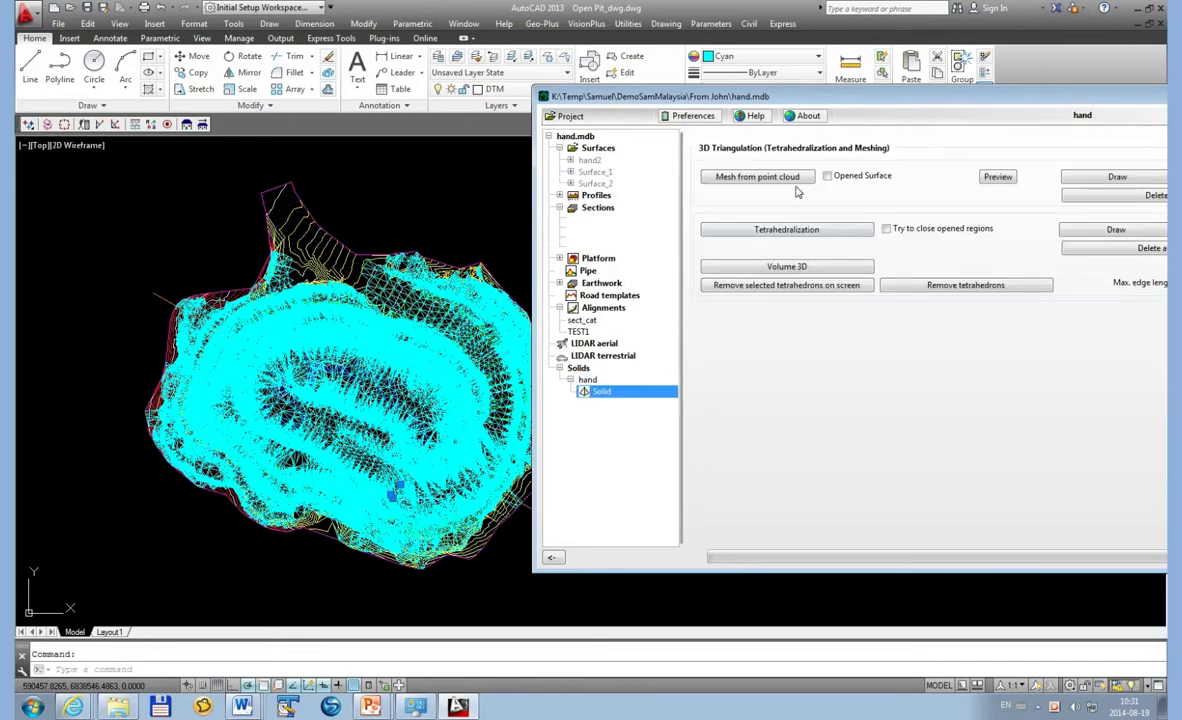
left_click(740, 177)
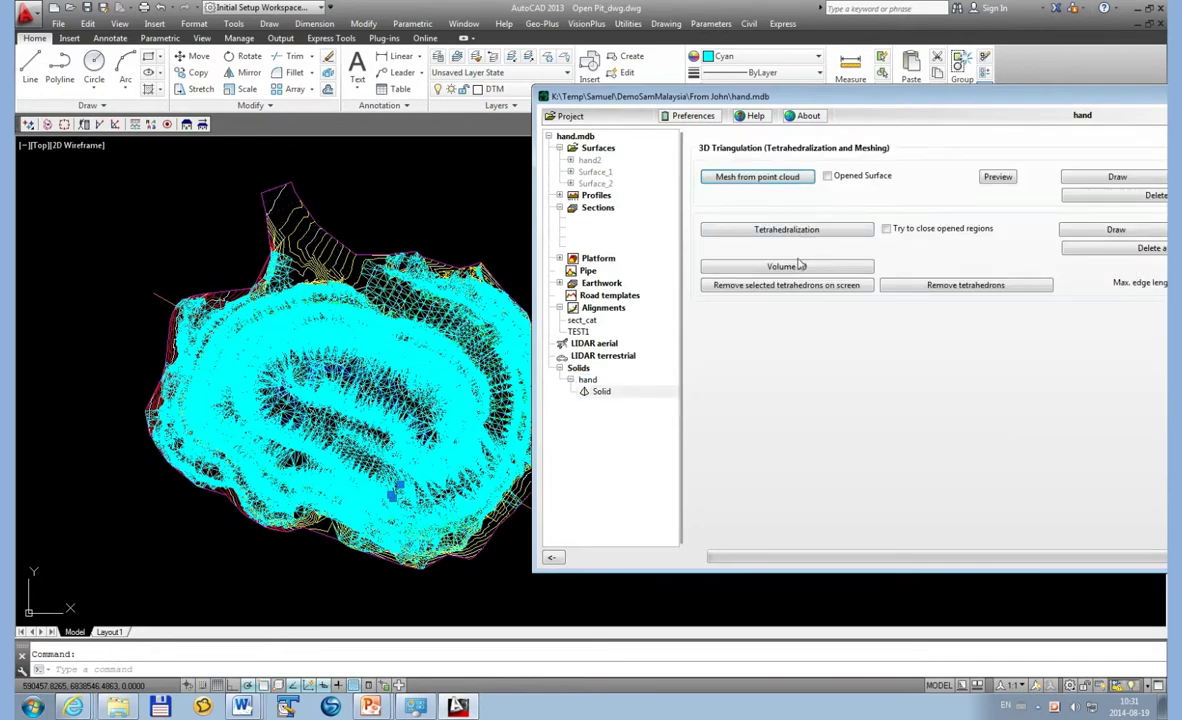
left_click(999, 178)
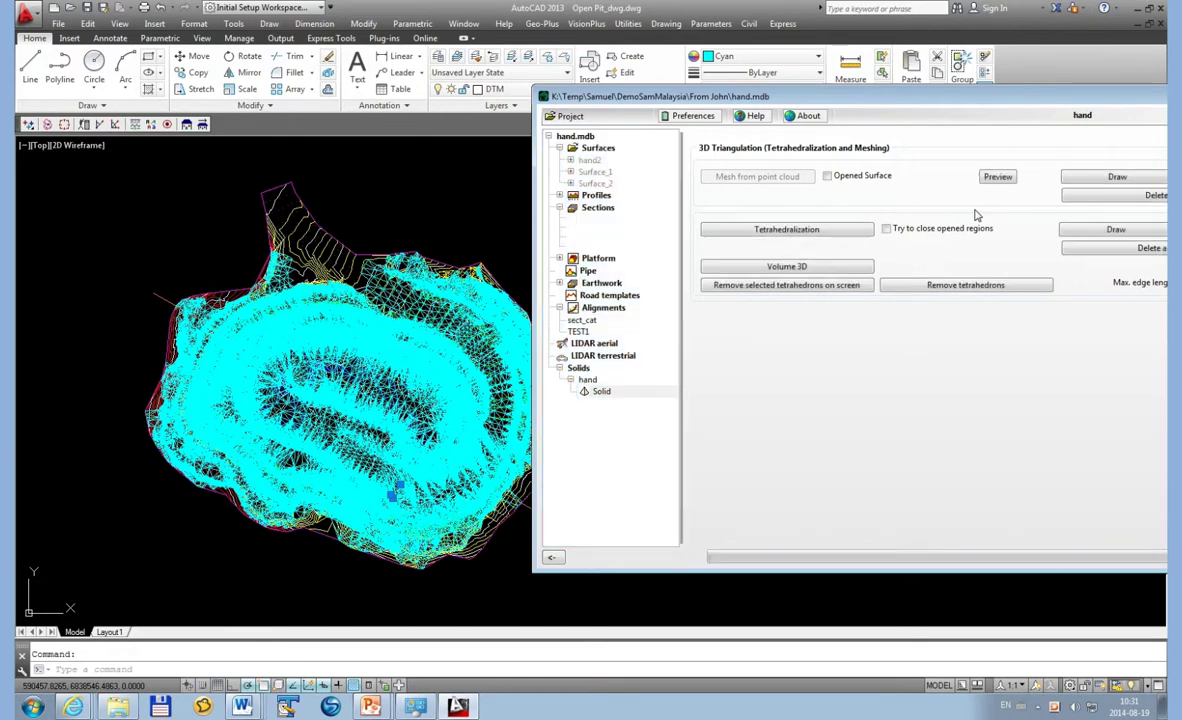
- Rotate the hand mesh's coloured preview to view palm and fingers, then close it
left_click_drag(878, 96, 795, 108)
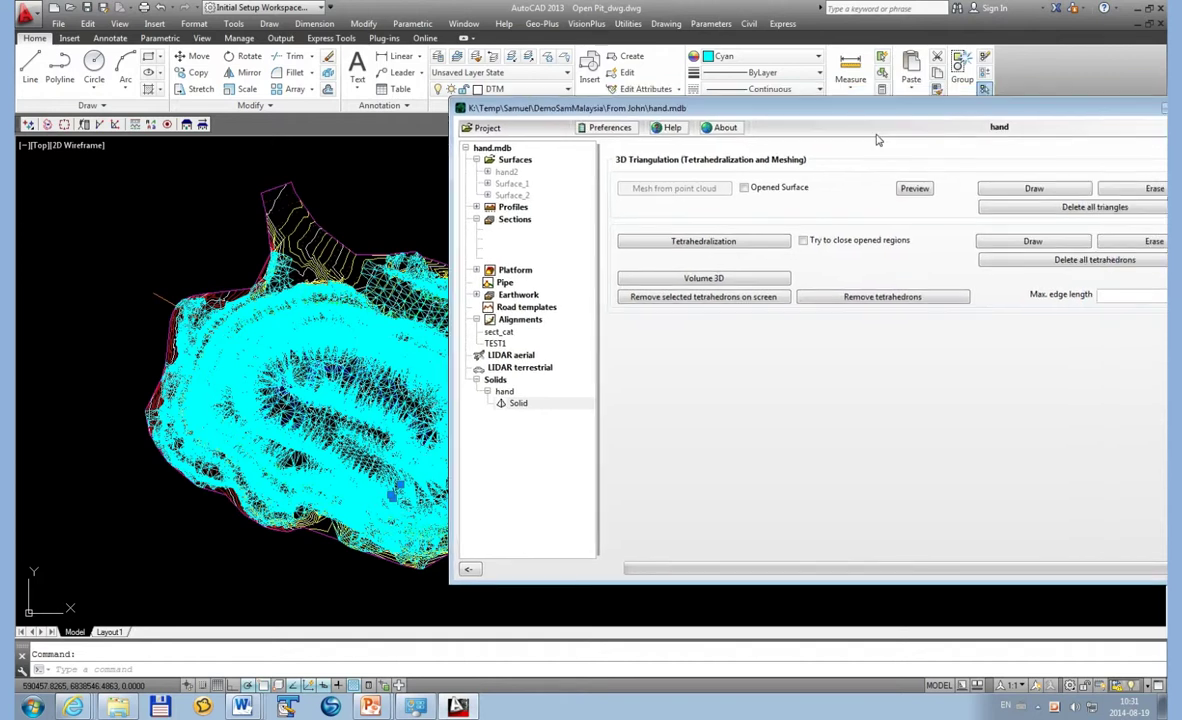
left_click(913, 189)
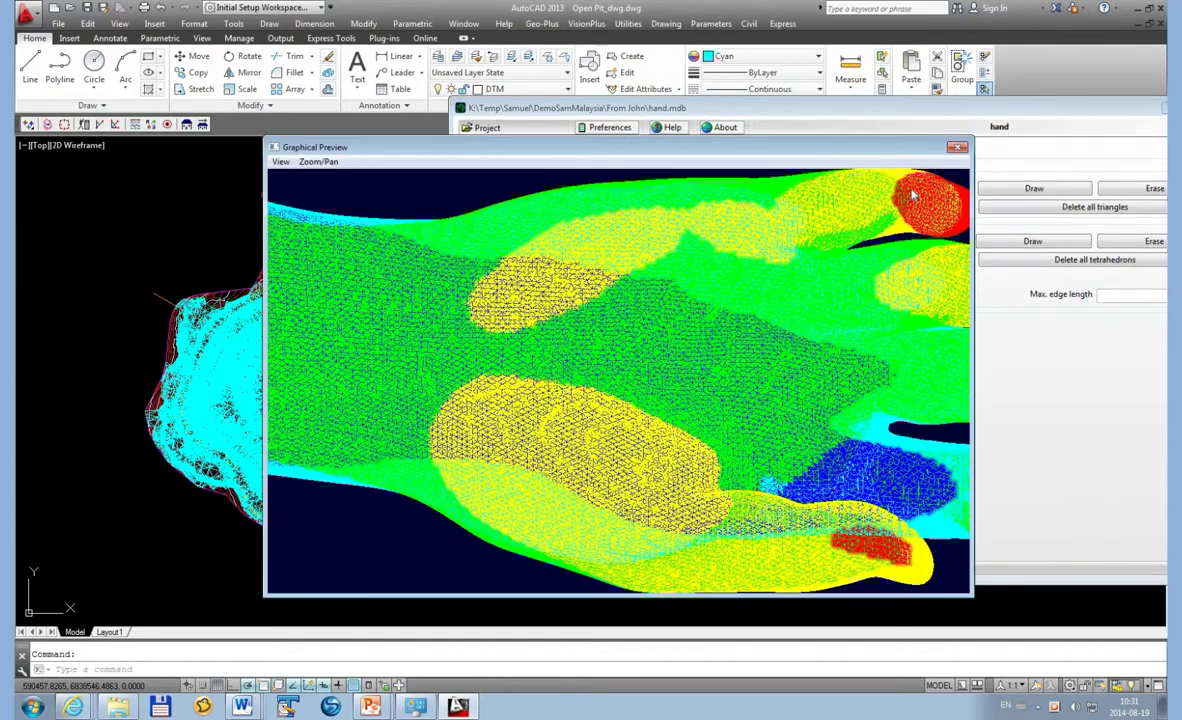
left_click(316, 162)
left_click(324, 190)
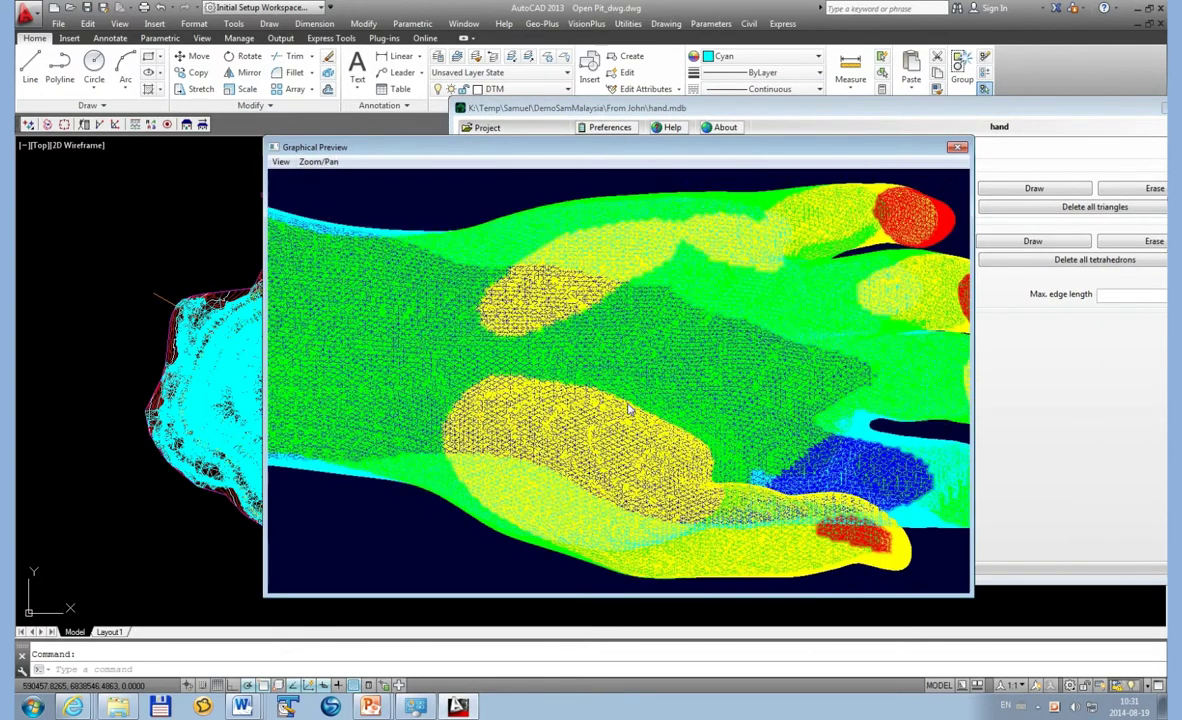
mouse_move(573, 347)
left_mouse_down()
mouse_move(598, 397)
mouse_move(776, 358)
mouse_move(776, 400)
left_mouse_up()
mouse_move(641, 310)
left_mouse_down()
mouse_move(639, 280)
mouse_move(811, 385)
mouse_move(811, 358)
mouse_move(665, 338)
mouse_move(673, 317)
mouse_move(676, 341)
mouse_move(700, 300)
left_mouse_up()
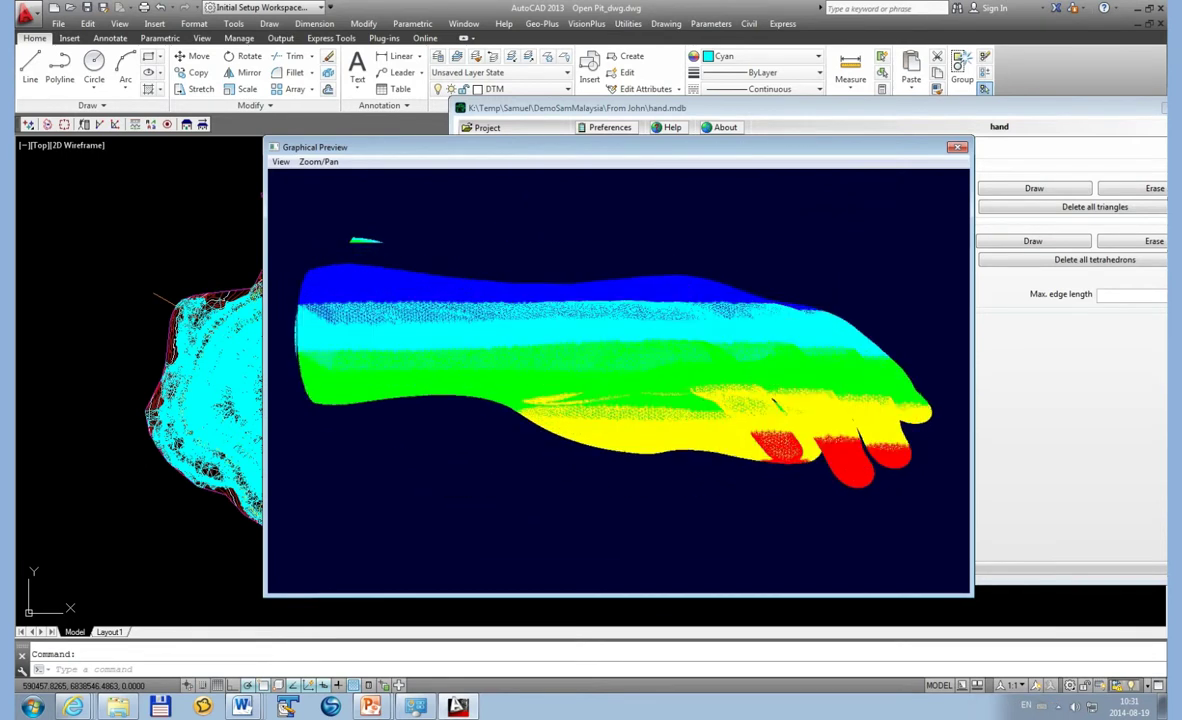
left_click(957, 147)
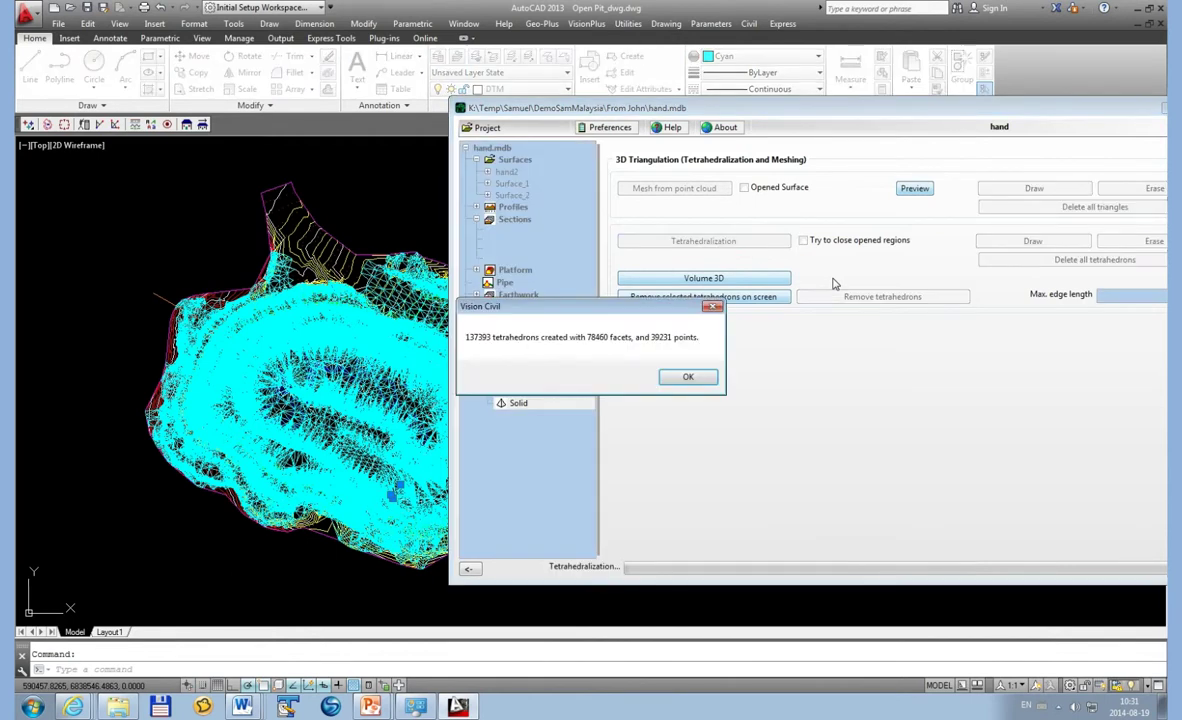
- Compute the hand solid's 3D volume (343.464432), then open the taskbar's hidden tray icons
left_click(688, 377)
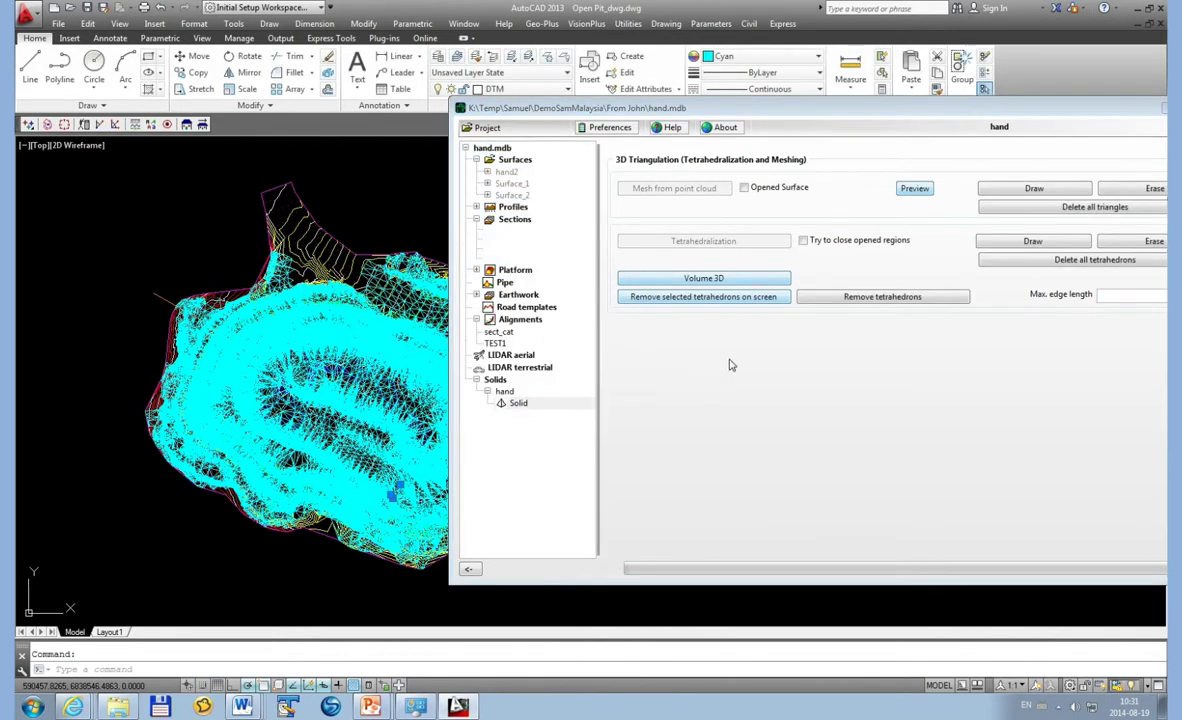
left_click(775, 279)
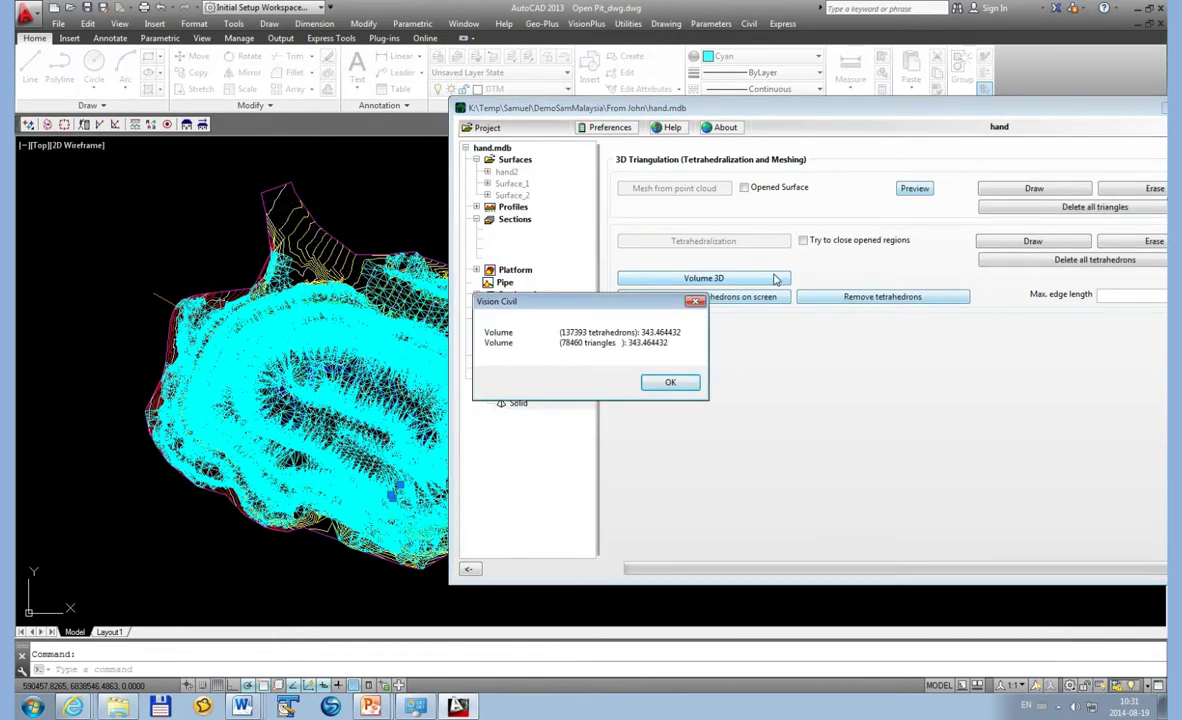
left_click(671, 385)
left_click(1040, 706)
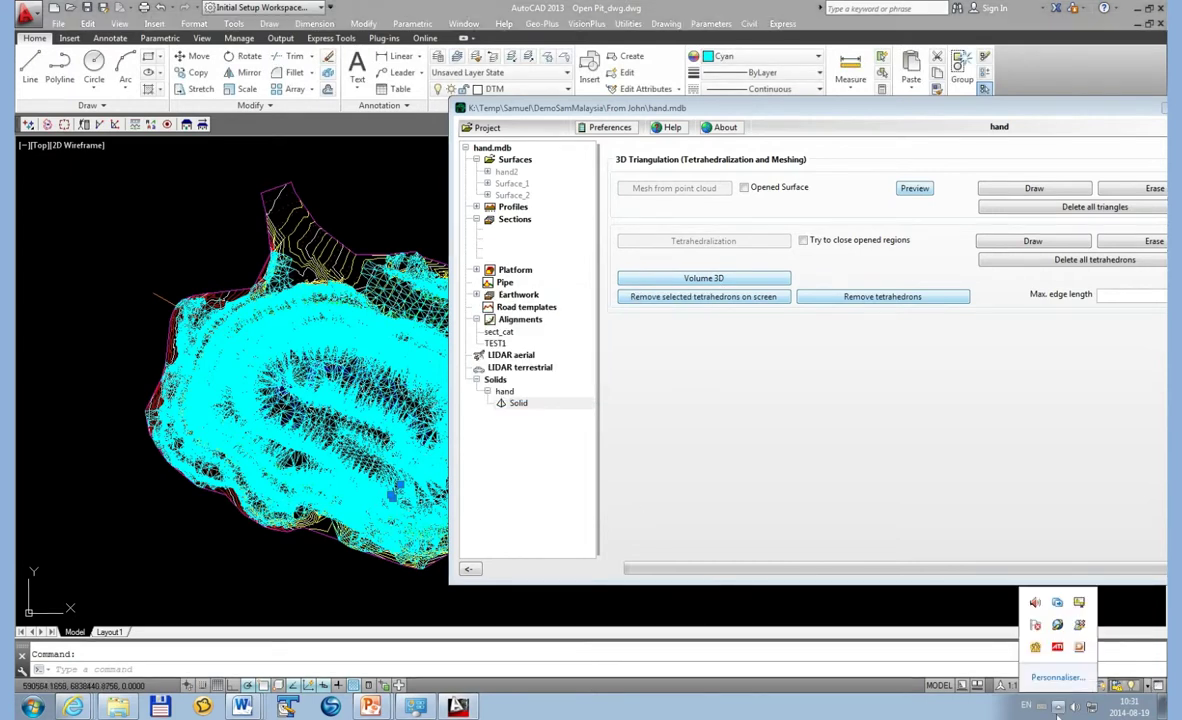
left_click(1081, 650)
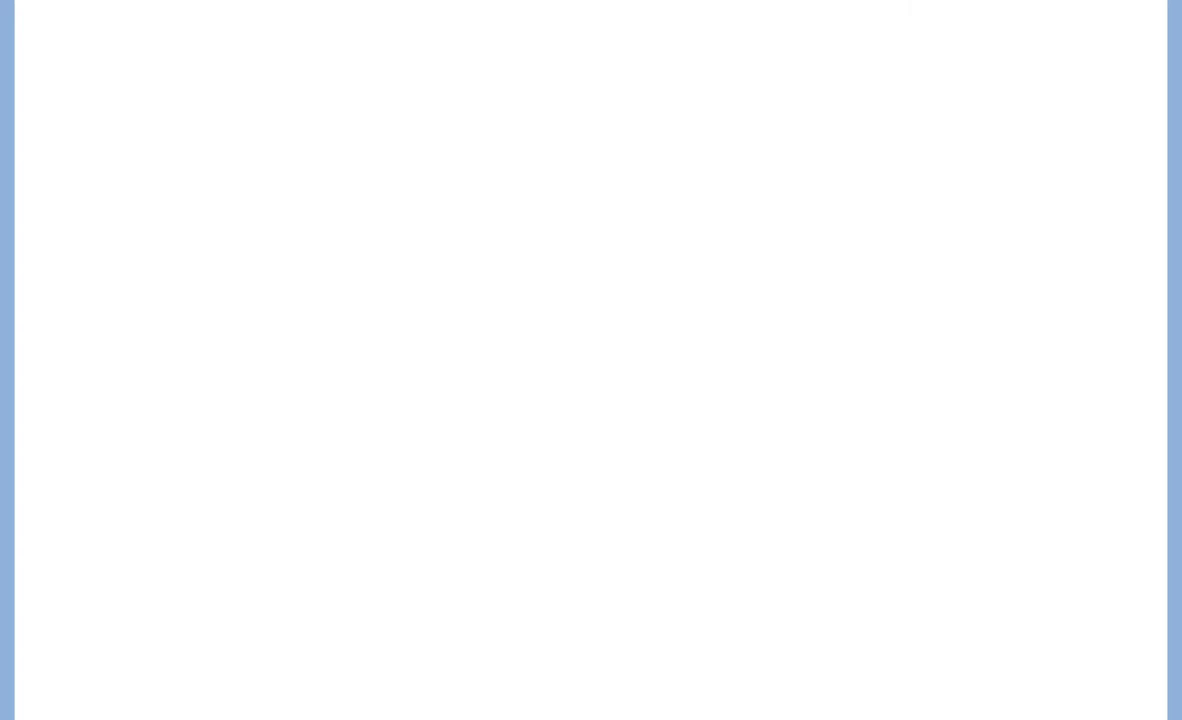